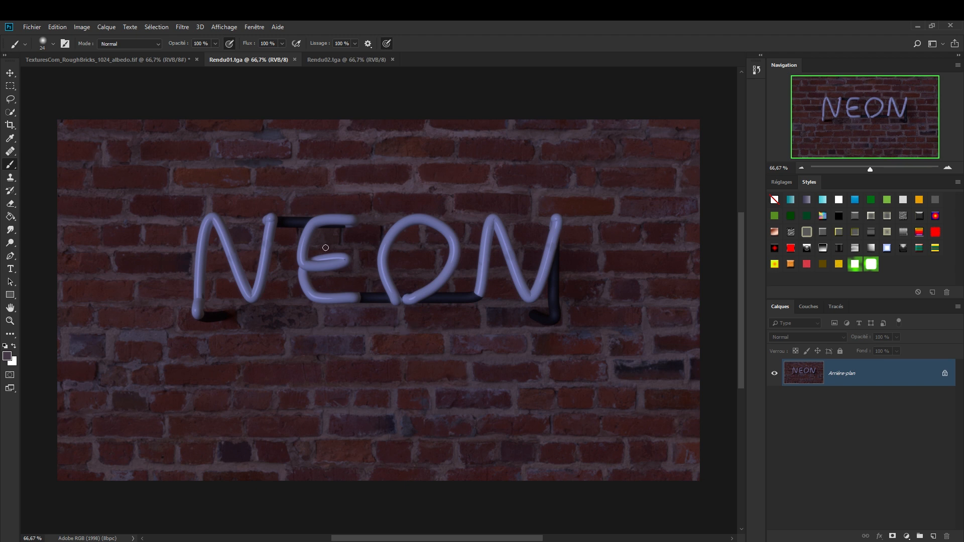
# - View the unlit neon render in Rendu01.tga and the lit green version in Rendu02.tga
pyautogui.keyDown('ctrl'); pyautogui.click(447, 258); pyautogui.keyUp('ctrl')
pyautogui.keyDown('ctrl'); pyautogui.click(449, 258); pyautogui.keyUp('ctrl')
pyautogui.moveTo(565, 270); pyautogui.dragTo(502, 252)
pyautogui.keyDown('alt'); pyautogui.click(368, 321); pyautogui.keyUp('alt')
pyautogui.keyDown('alt'); pyautogui.click(478, 285); pyautogui.keyUp('alt')
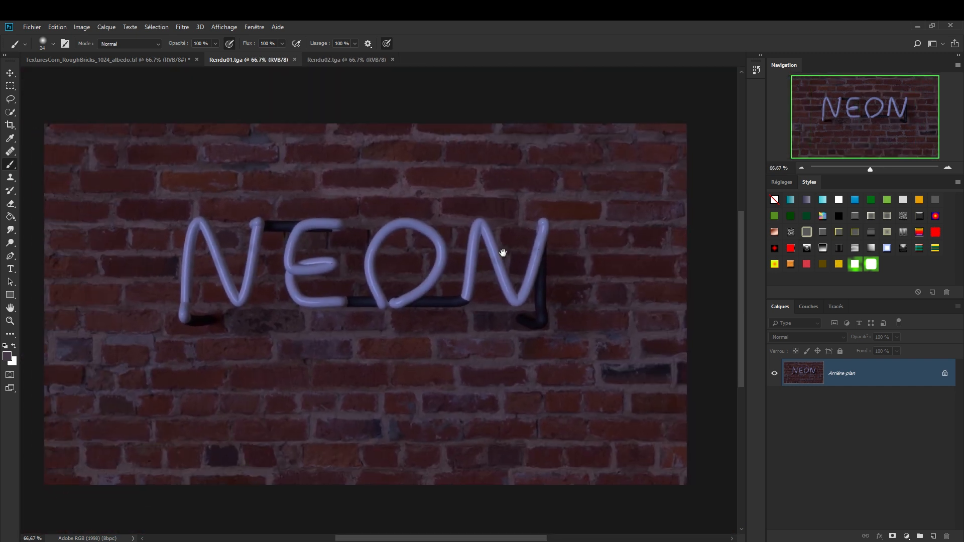
pyautogui.click(339, 58)
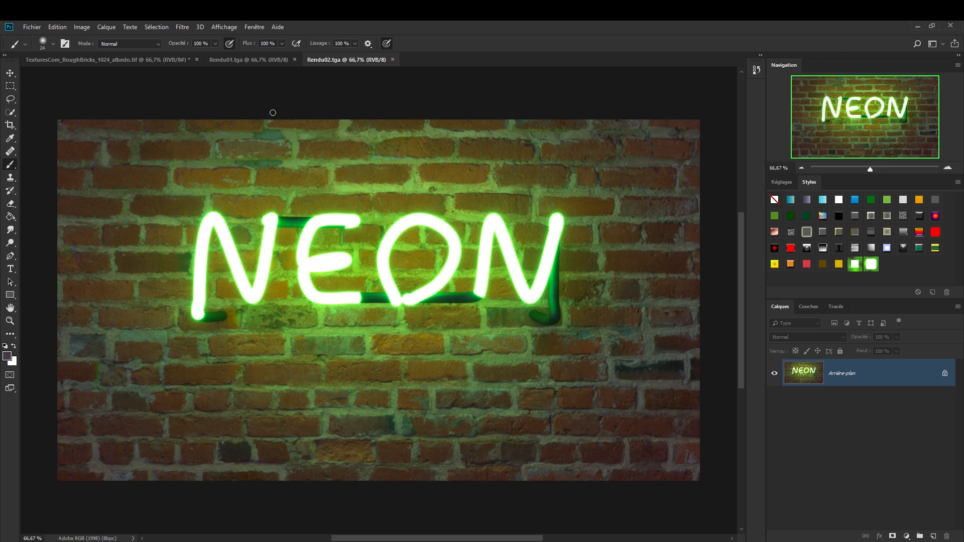
# - Switch to the TexturesCom_RoughBricks_1024_albedo.tif document and inspect the brick texture
pyautogui.hotkey('ctrl', 'Tab')
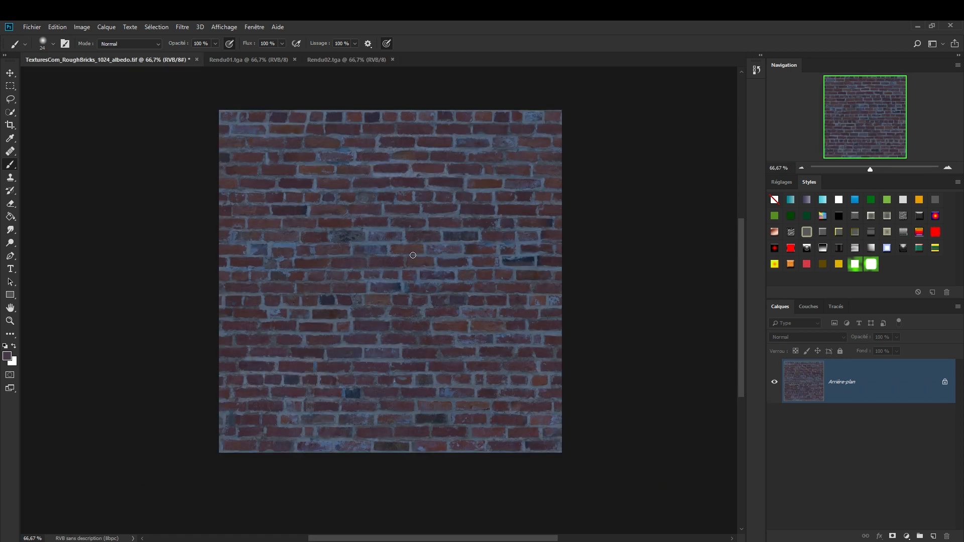
pyautogui.hotkey('ctrl', '1')
pyautogui.scroll(2, 412, 251)
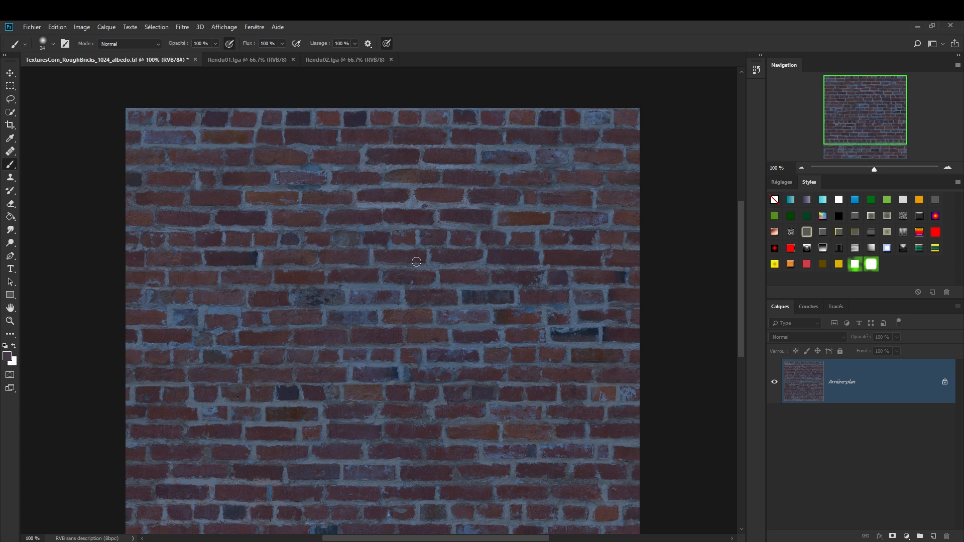
pyautogui.hotkey('ctrl', '-')
pyautogui.press('m')
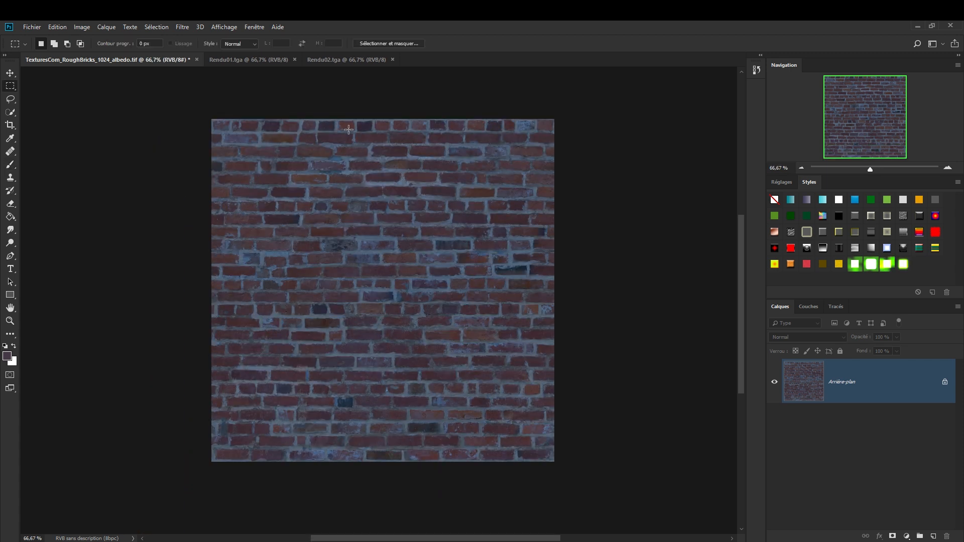
# - Draw a thin horizontal rectangle about 699 x 20 px across the brick wall in Forme mode with a red fill
pyautogui.click(10, 296)
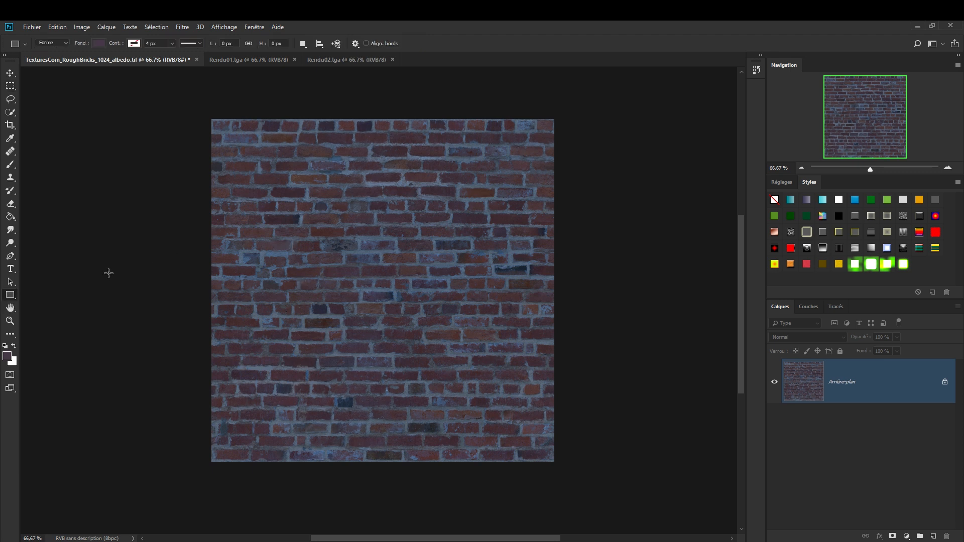
pyautogui.rightClick(14, 298)
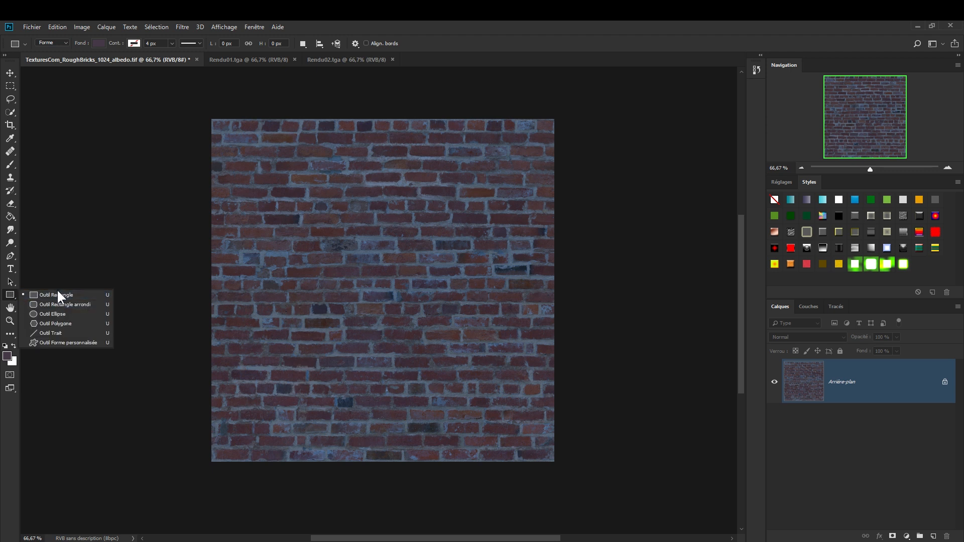
pyautogui.click(47, 43)
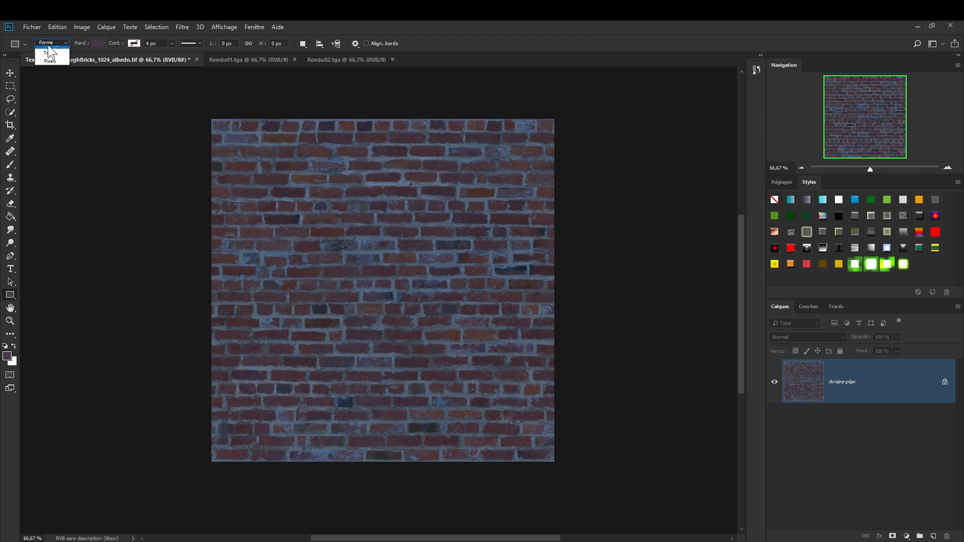
pyautogui.click(50, 51)
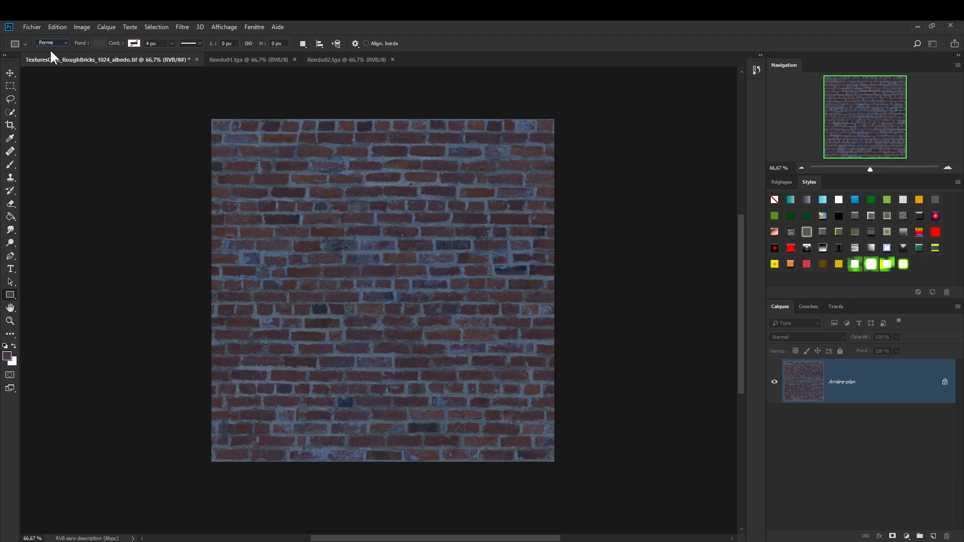
pyautogui.click(99, 44)
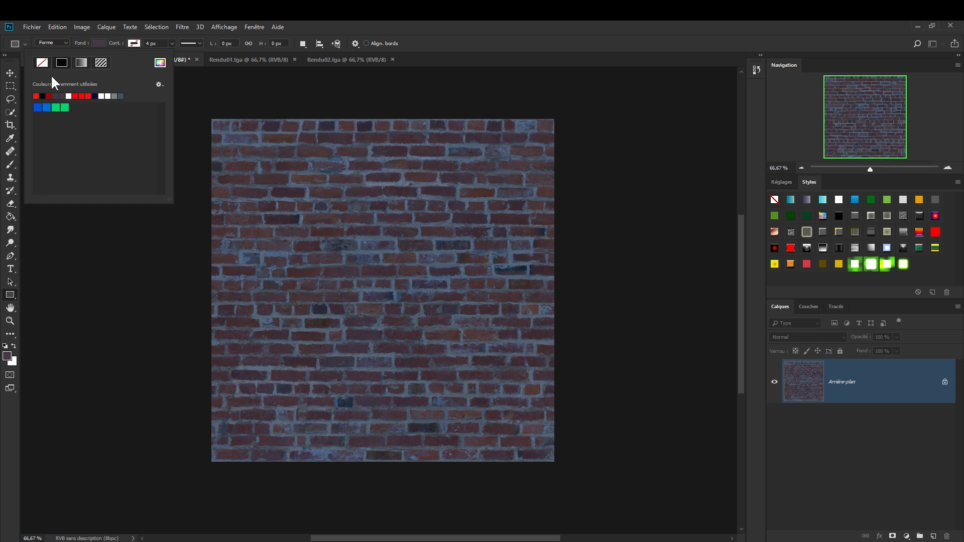
pyautogui.click(83, 96)
pyautogui.click(374, 26)
pyautogui.moveTo(268, 257); pyautogui.dragTo(501, 264)
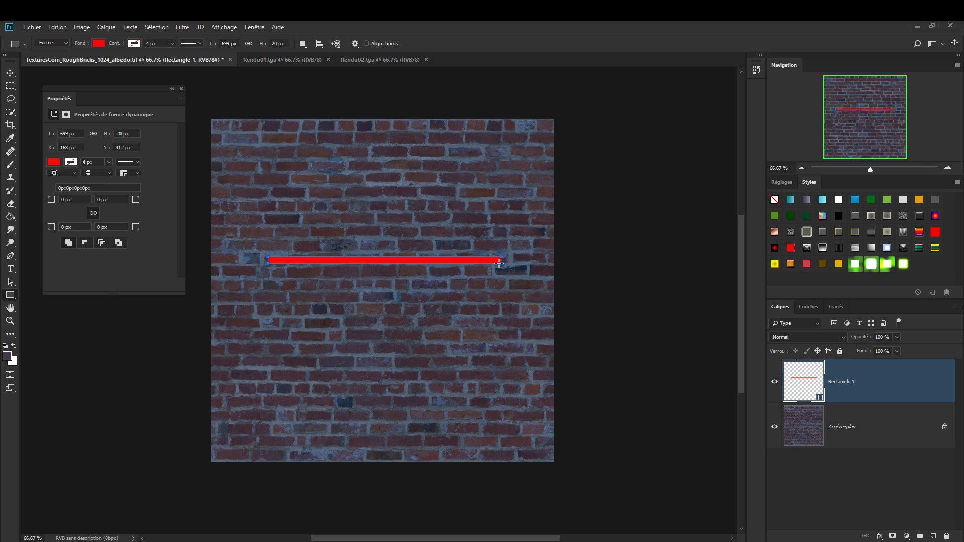
pyautogui.click(182, 89)
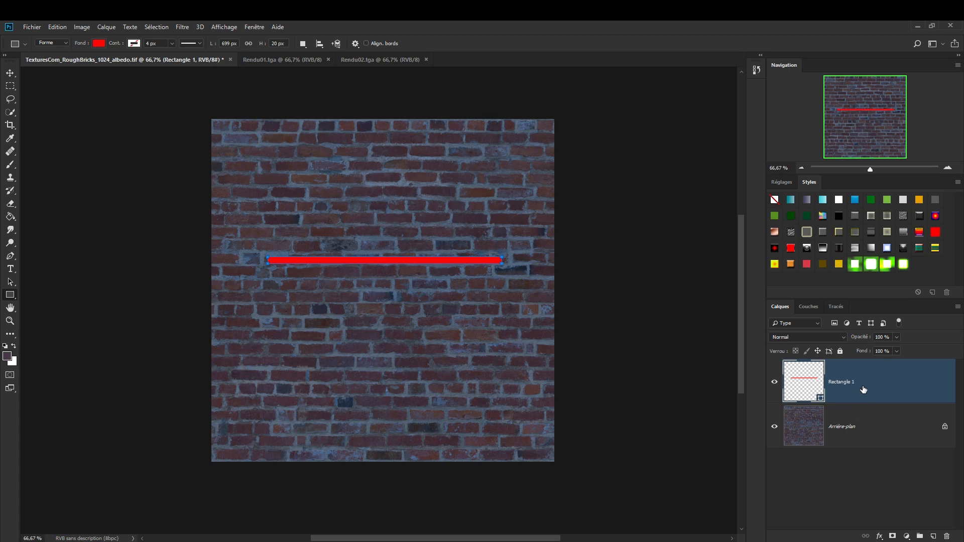
# - Add a white (ffffff) Incrustation couleur effect to the rectangle layer
pyautogui.click(881, 539)
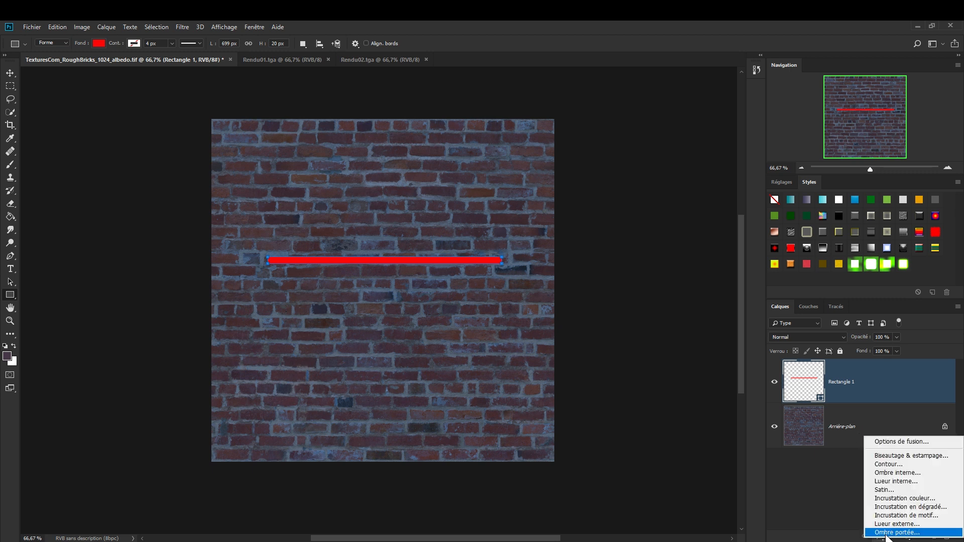
pyautogui.click(912, 499)
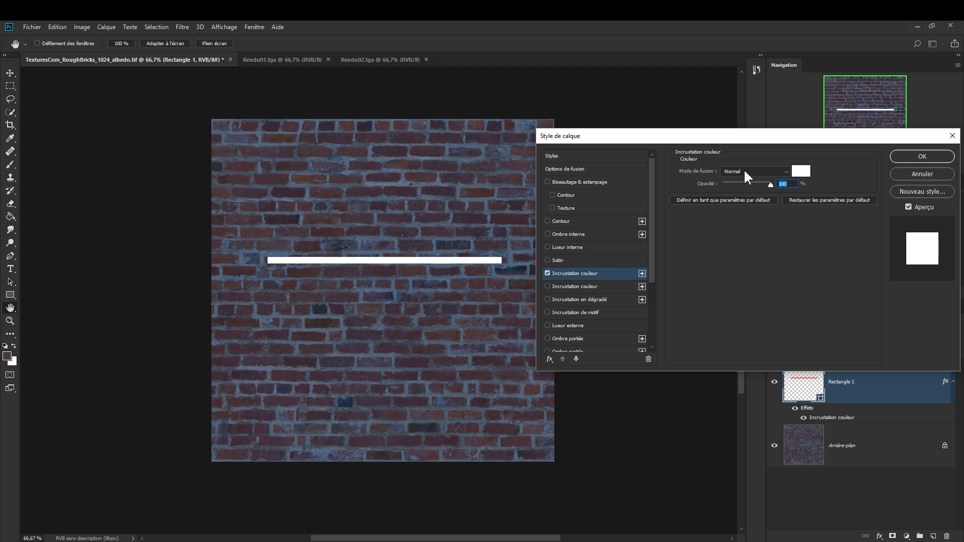
pyautogui.click(806, 174)
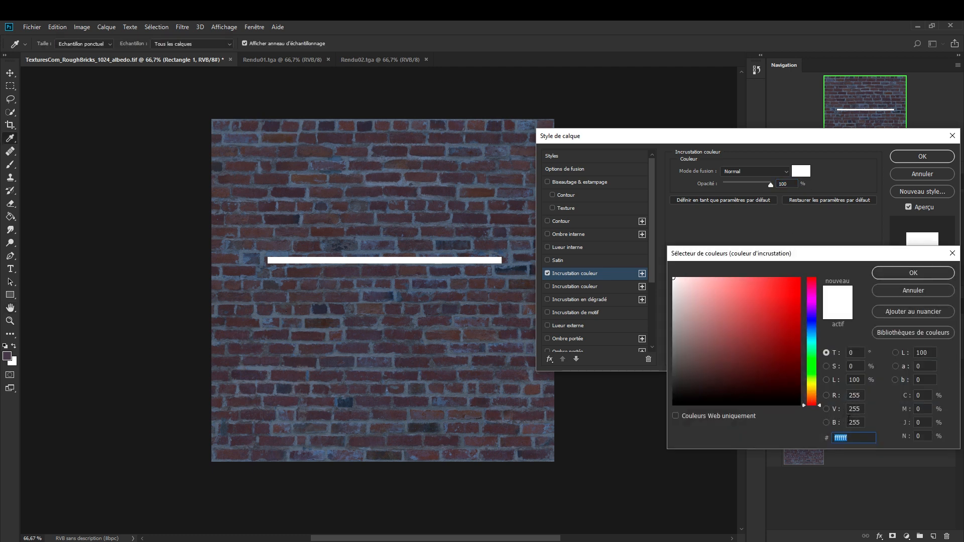
pyautogui.click(908, 274)
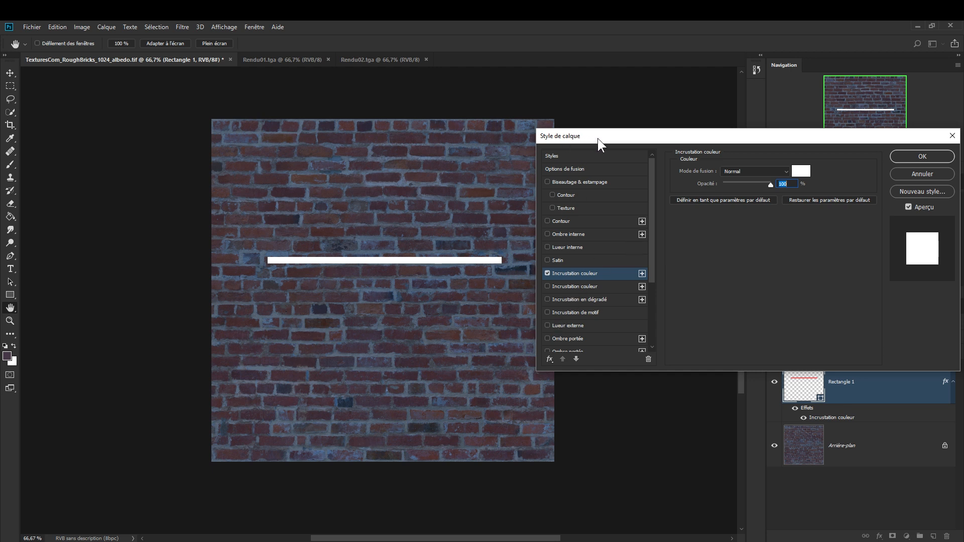
# - Enable the rectangle's Lueur externe effect and set its glow colour to pure green (00ff00)
pyautogui.click(547, 326)
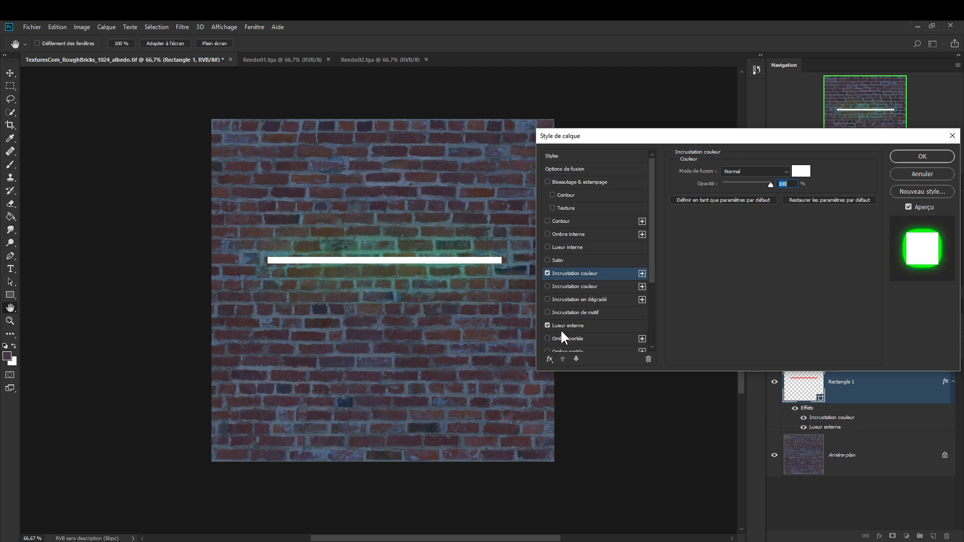
pyautogui.click(565, 326)
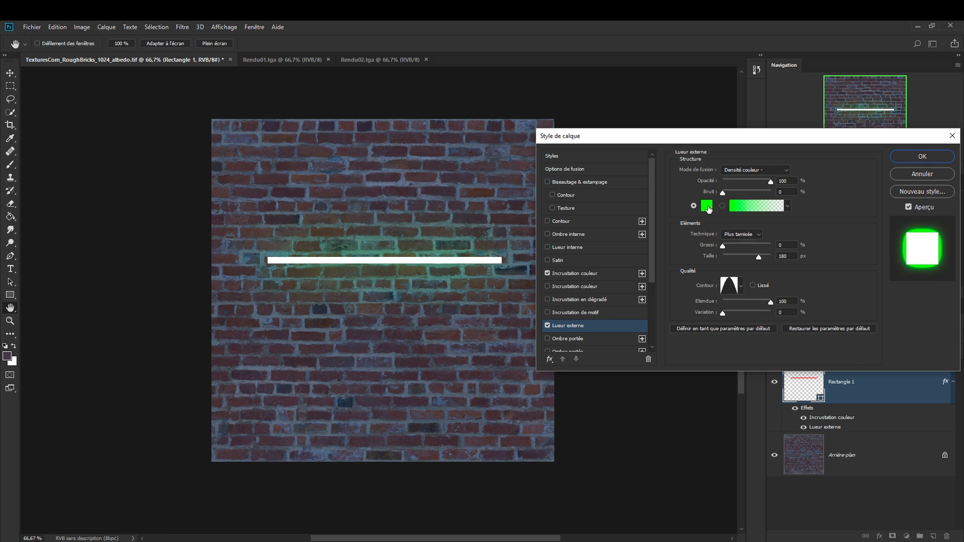
pyautogui.click(707, 206)
pyautogui.moveTo(799, 282); pyautogui.dragTo(807, 267)
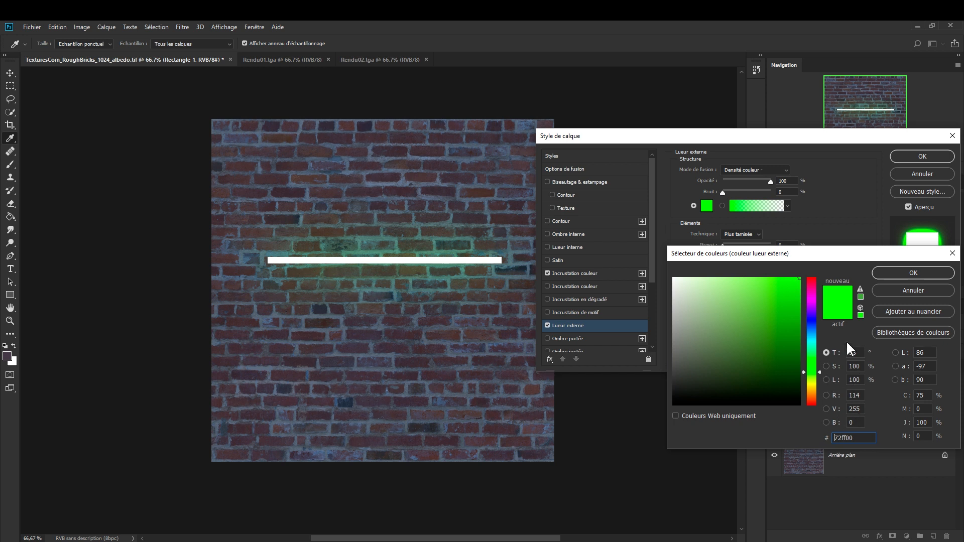
pyautogui.click(855, 395)
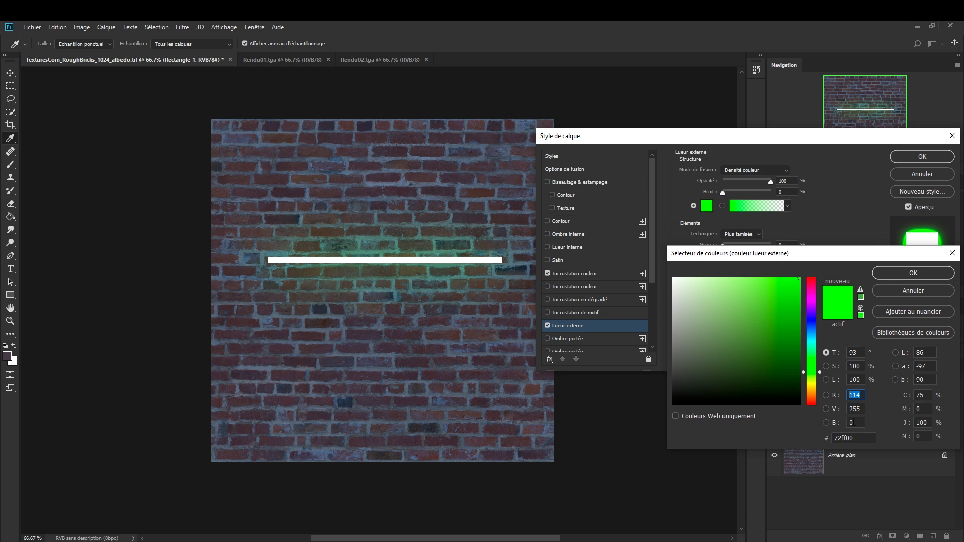
pyautogui.write('0')
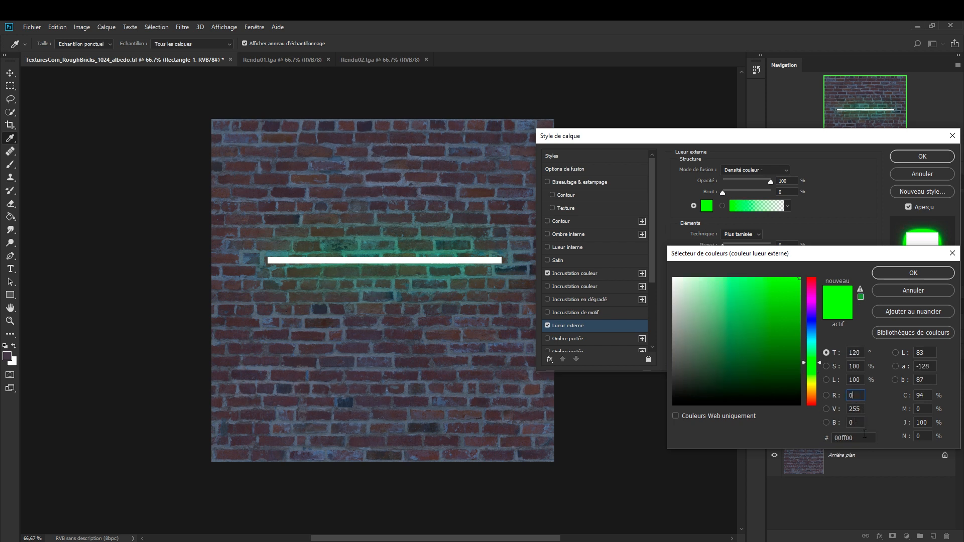
pyautogui.click(861, 412)
pyautogui.click(914, 275)
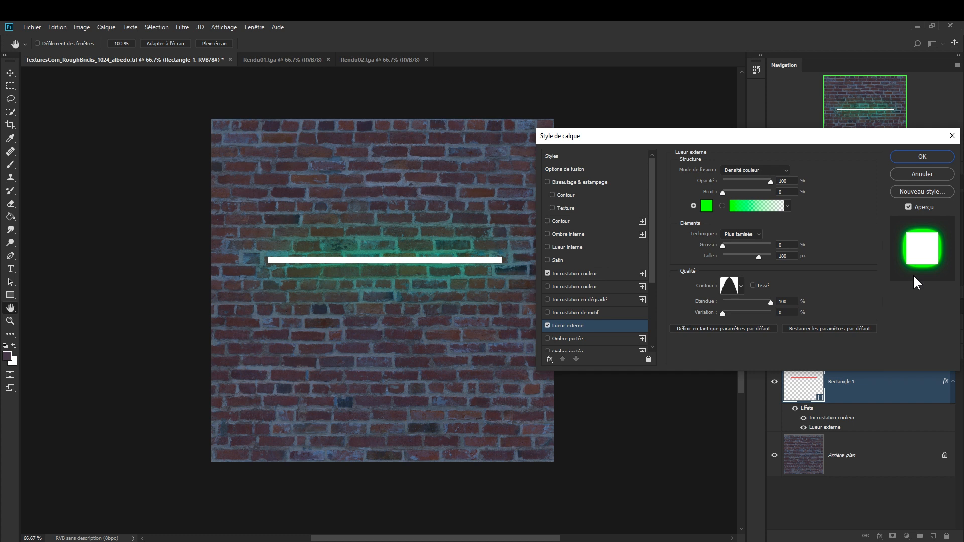
# - Set the outer glow's blend mode to Densité couleur - and its size to 183 px
pyautogui.click(770, 170)
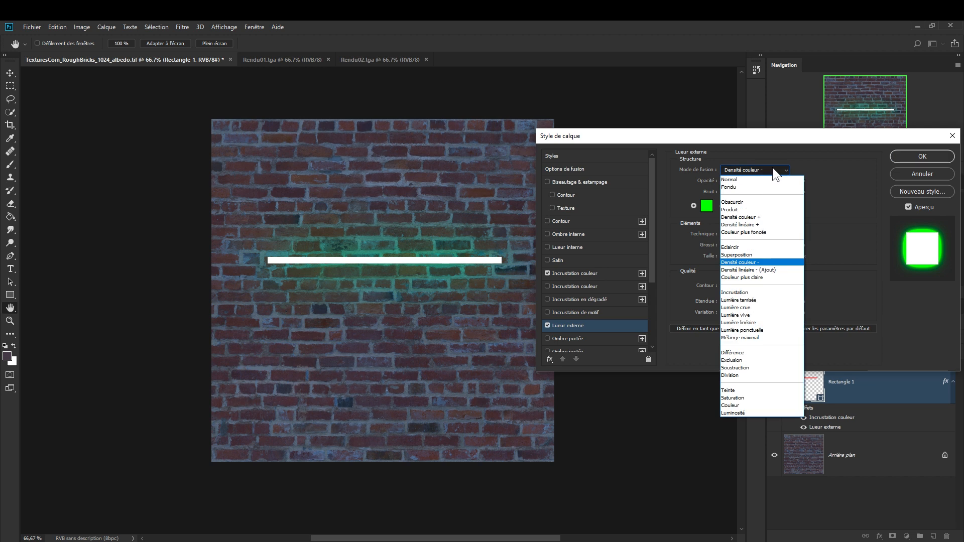
pyautogui.click(766, 263)
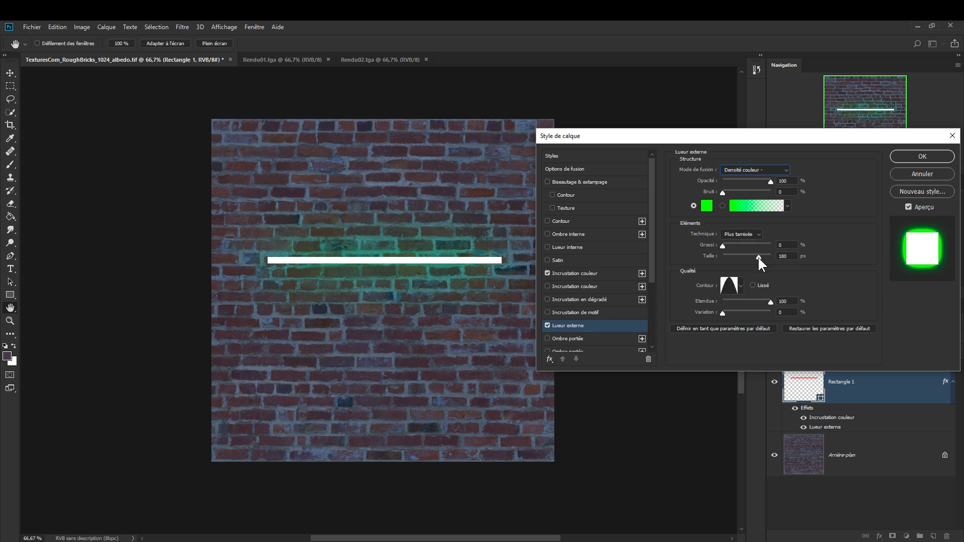
pyautogui.moveTo(756, 257); pyautogui.dragTo(745, 256)
pyautogui.moveTo(765, 266)
pyautogui.mouseDown()
pyautogui.moveTo(736, 263)
pyautogui.moveTo(769, 264)
pyautogui.moveTo(754, 268)
pyautogui.mouseUp()
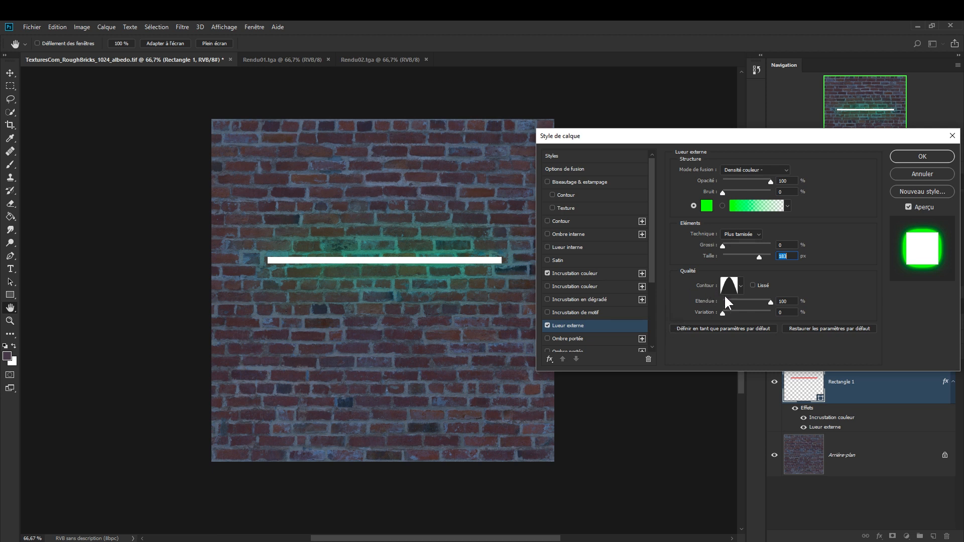
# - Apply the arch-shaped second preset as the outer glow's contour
pyautogui.click(741, 287)
pyautogui.click(744, 281)
pyautogui.click(741, 281)
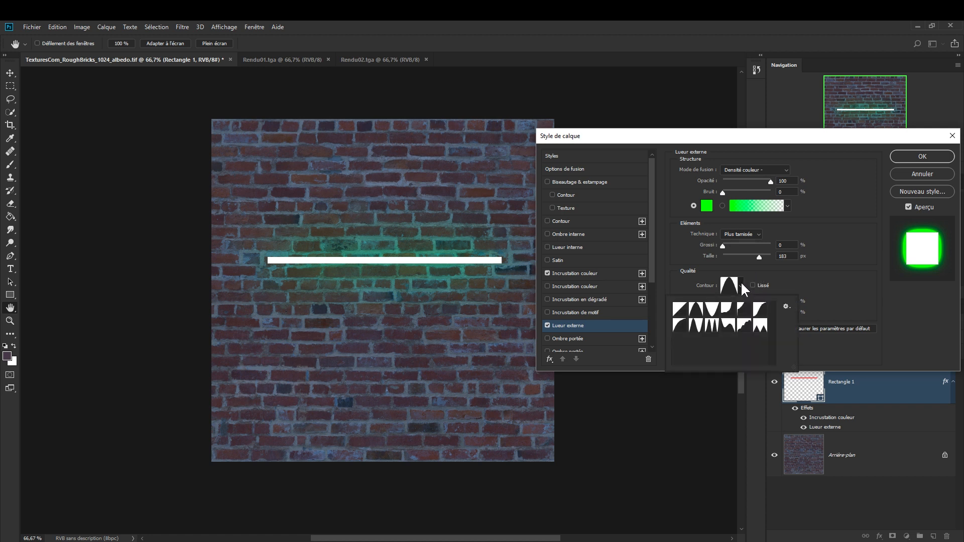
pyautogui.click(684, 312)
pyautogui.click(696, 314)
pyautogui.click(815, 274)
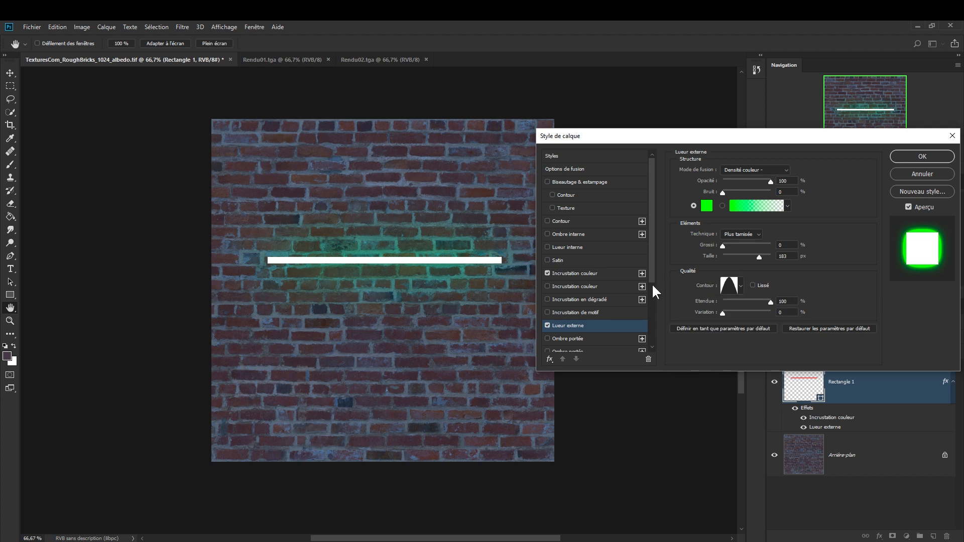
# - Enable the first Ombre portée effect on the rectangle layer and show its settings
pyautogui.moveTo(652, 254); pyautogui.dragTo(646, 291)
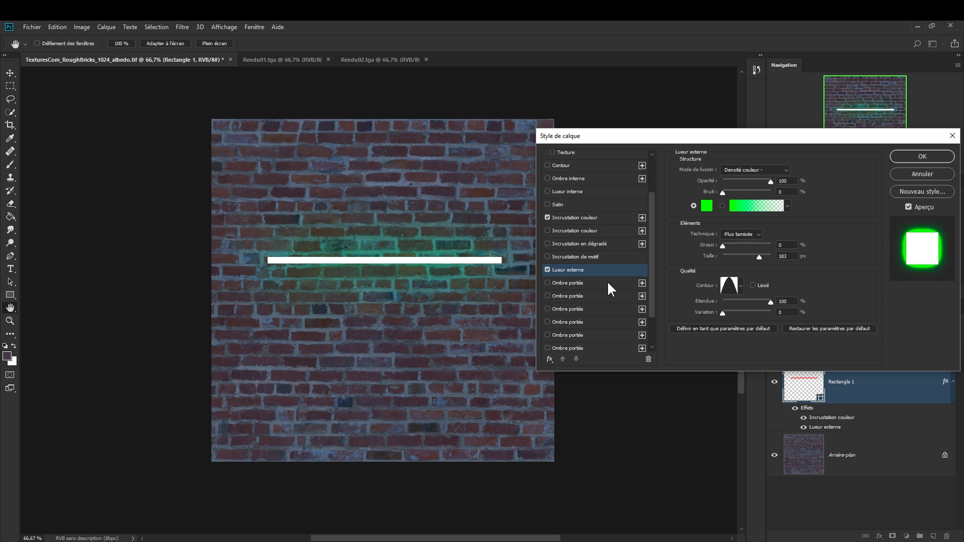
pyautogui.scroll(-1, 607, 281)
pyautogui.scroll(-1, 606, 281)
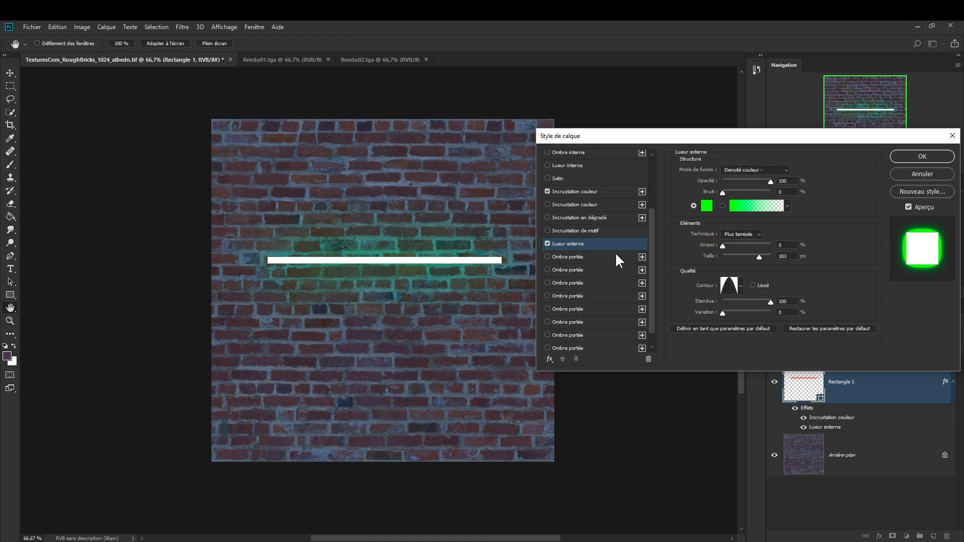
pyautogui.scroll(-1, 616, 252)
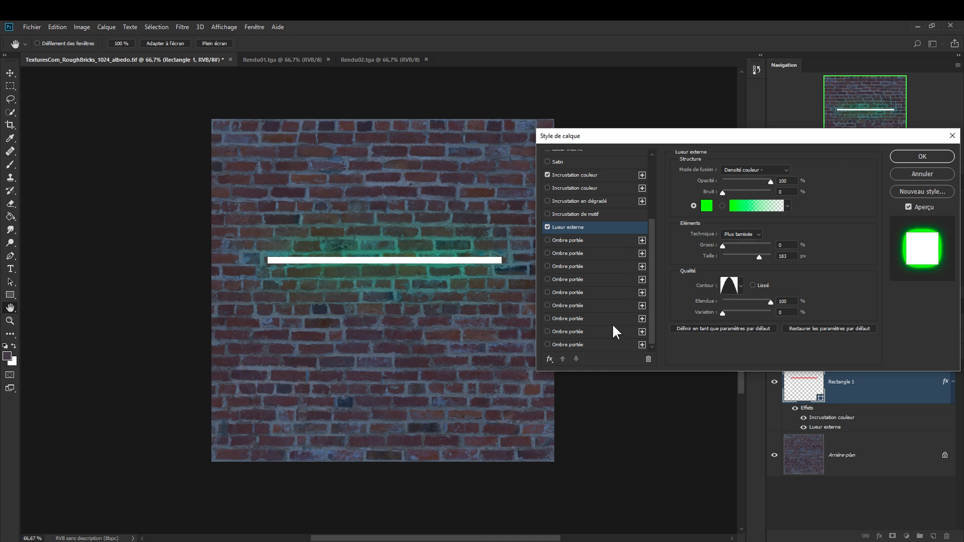
pyautogui.click(547, 240)
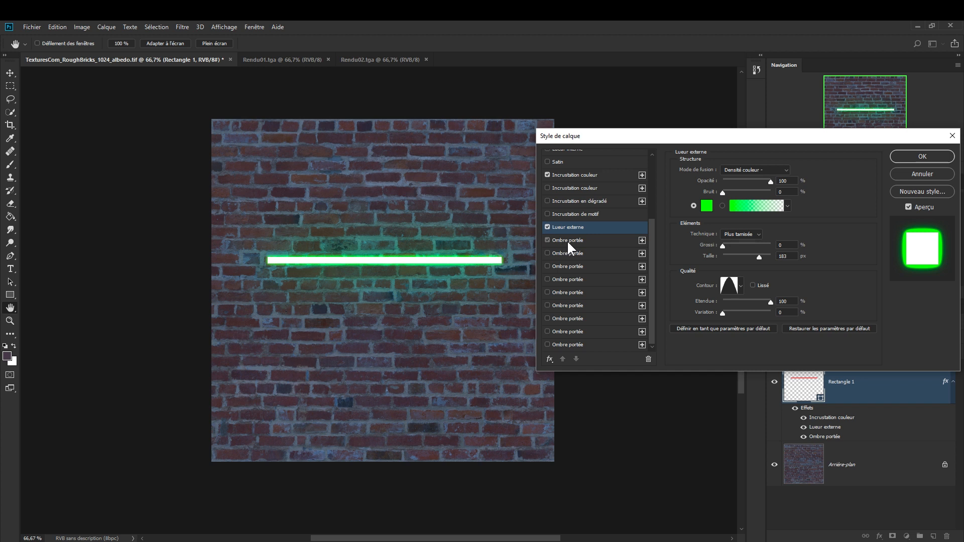
pyautogui.click(567, 240)
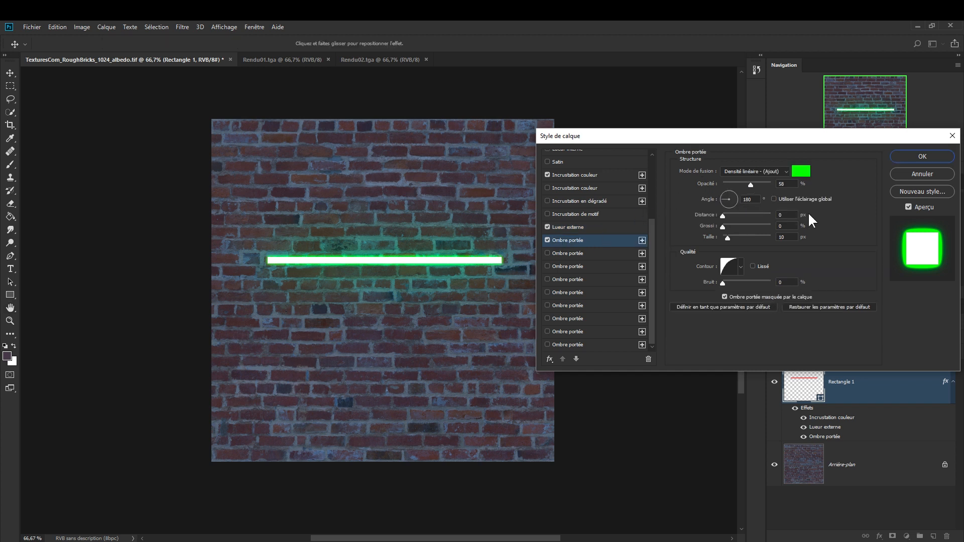
# - Set the first drop shadow's blend mode to Densité linéaire - (Ajout) and its colour to pure green (00ff00)
pyautogui.click(786, 169)
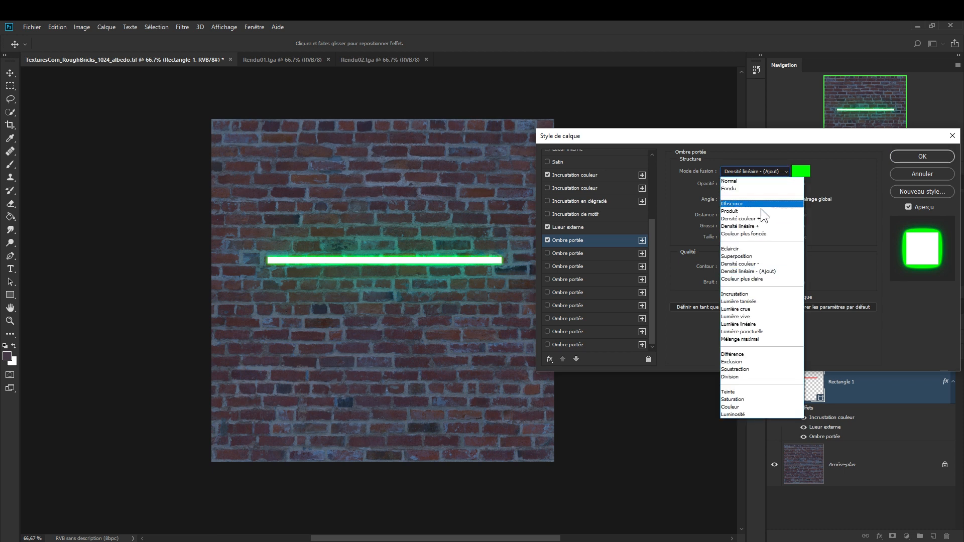
pyautogui.click(779, 270)
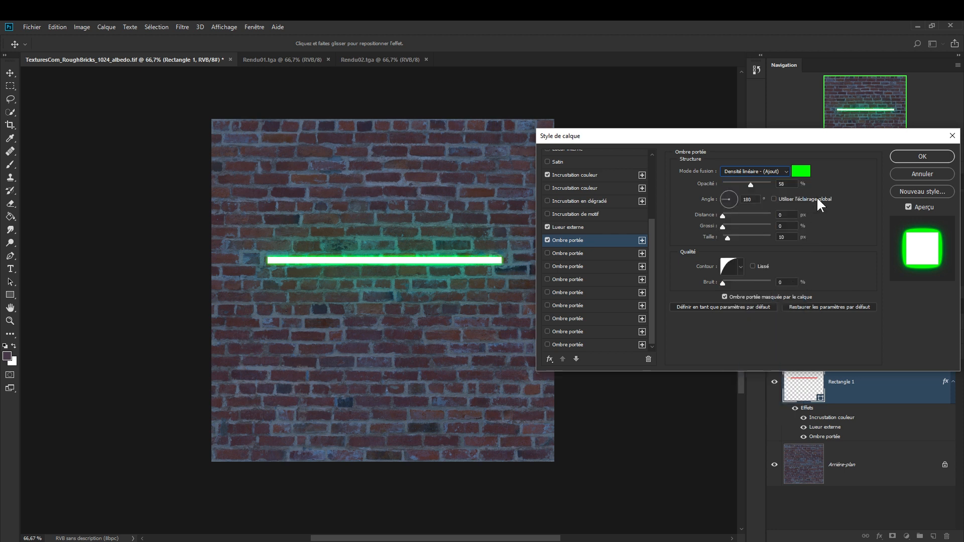
pyautogui.click(805, 173)
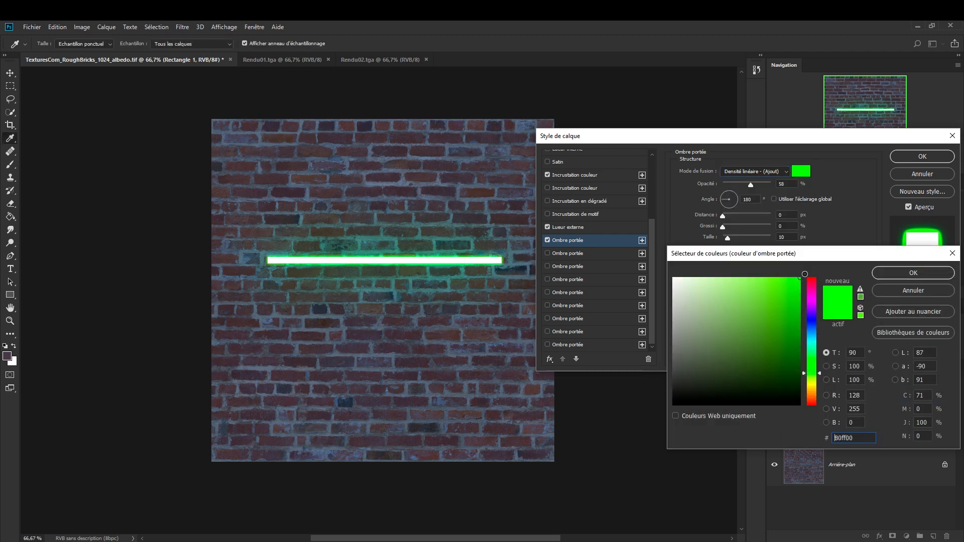
pyautogui.click(855, 396)
pyautogui.write('0')
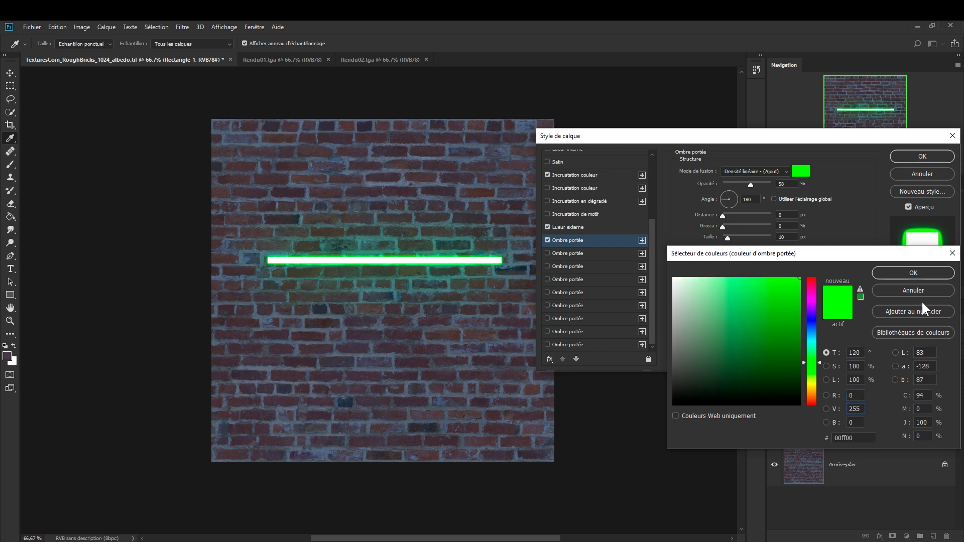
pyautogui.click(924, 272)
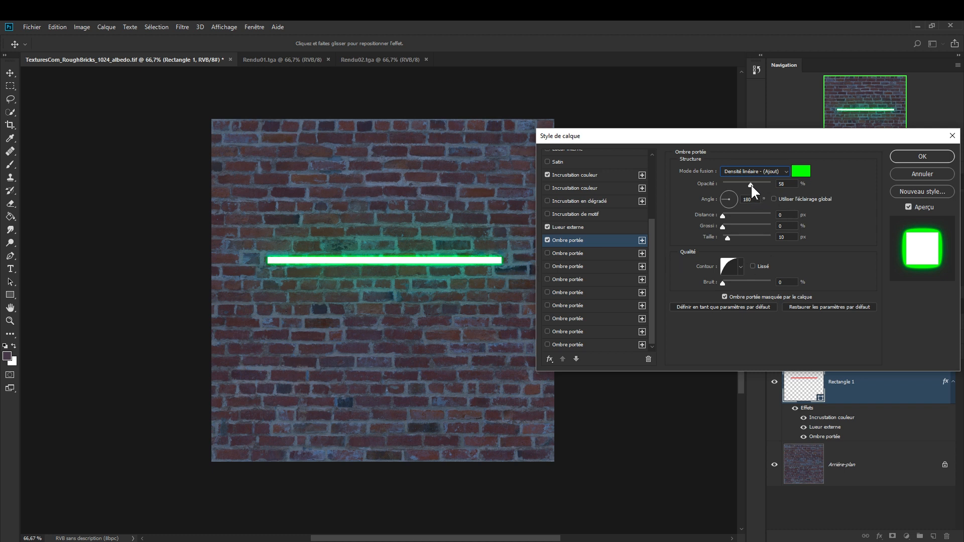
# - Set the first drop shadow's opacity to 50 % and its size to 10 px
pyautogui.doubleClick(785, 189)
pyautogui.moveTo(747, 184)
pyautogui.mouseDown()
pyautogui.moveTo(768, 186)
pyautogui.moveTo(752, 194)
pyautogui.moveTo(773, 188)
pyautogui.moveTo(748, 195)
pyautogui.moveTo(762, 190)
pyautogui.mouseUp()
pyautogui.write('50')
pyautogui.click(742, 267)
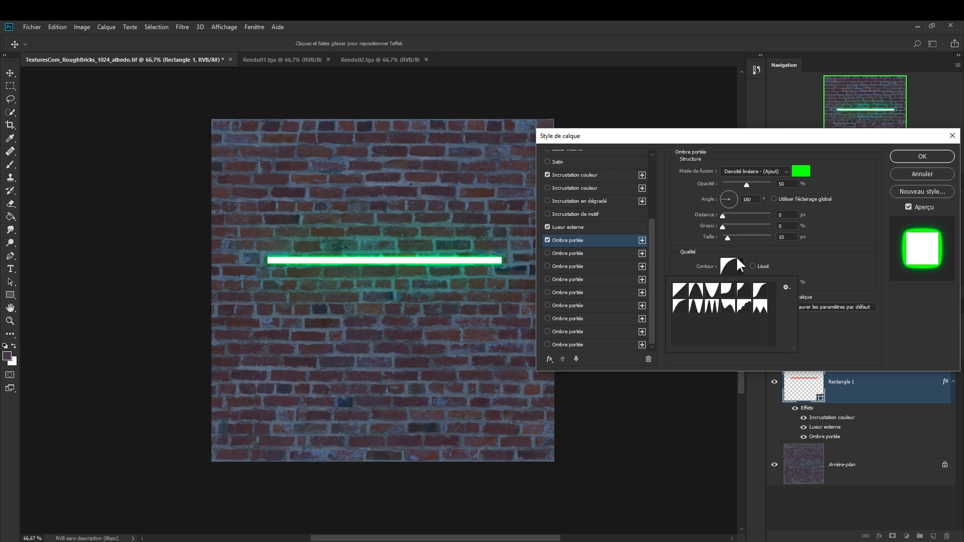
pyautogui.click(814, 265)
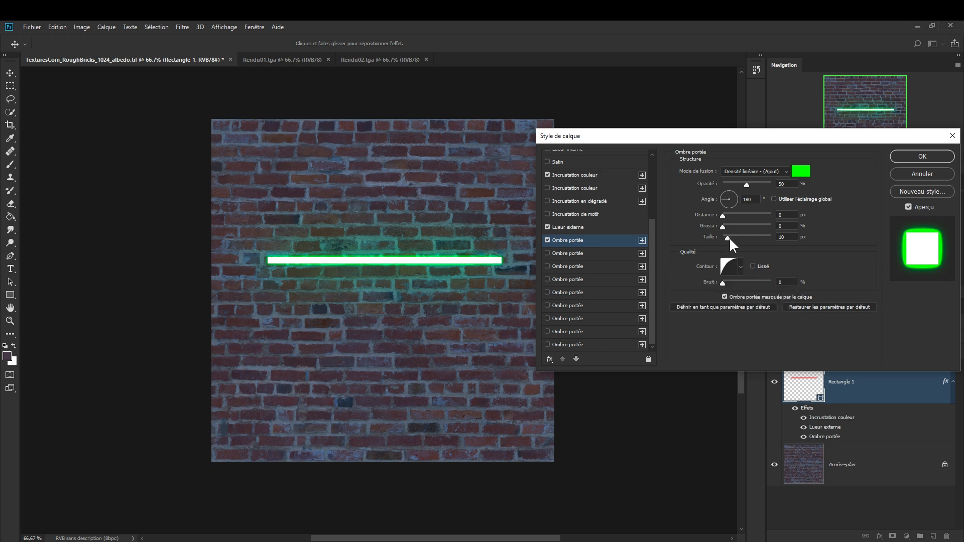
pyautogui.moveTo(731, 237)
pyautogui.mouseDown()
pyautogui.moveTo(753, 242)
pyautogui.moveTo(731, 246)
pyautogui.moveTo(731, 256)
pyautogui.mouseUp()
# - Enable the second Ombre portée effect and set its shadow colour to pure green, with red and blue at 0
pyautogui.click(547, 254)
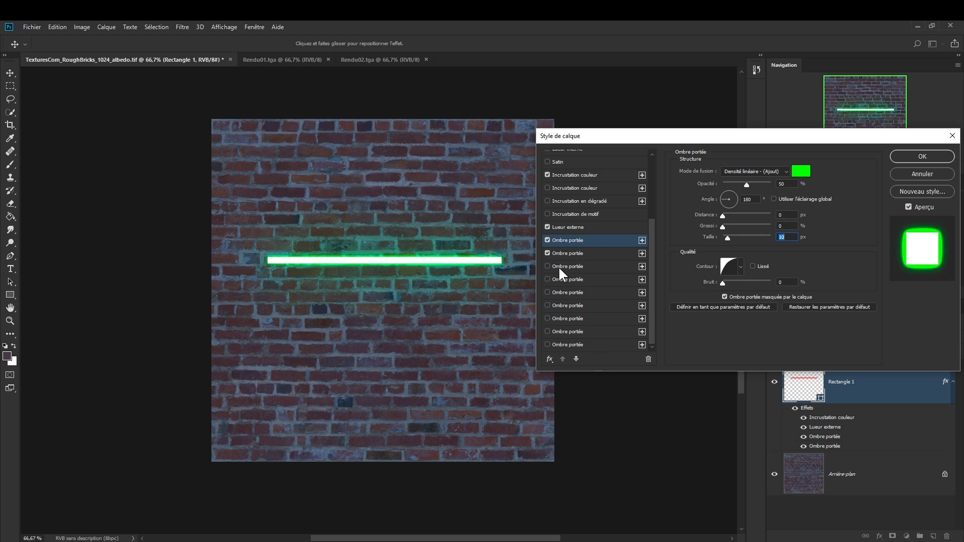
pyautogui.click(571, 254)
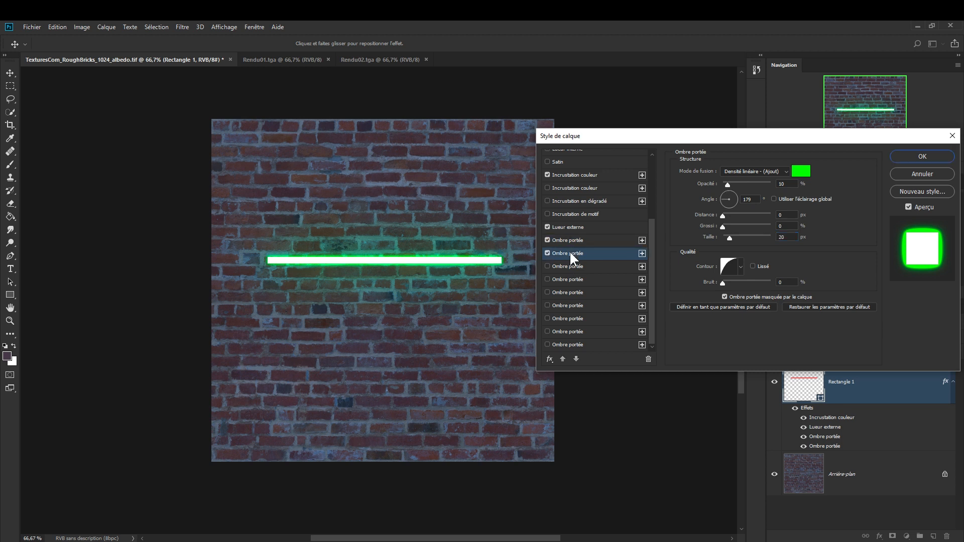
pyautogui.click(801, 172)
pyautogui.doubleClick(857, 396)
pyautogui.write('0')
pyautogui.doubleClick(854, 422)
pyautogui.write('0')
pyautogui.click(914, 273)
# - Toggle the second drop shadow off and on to compare its contribution to the glow
pyautogui.click(548, 253)
pyautogui.click(548, 253)
pyautogui.click(547, 253)
pyautogui.click(548, 253)
# - Enable the third Ombre portée effect and set its colour to pure green, with red and blue at 0
pyautogui.click(548, 266)
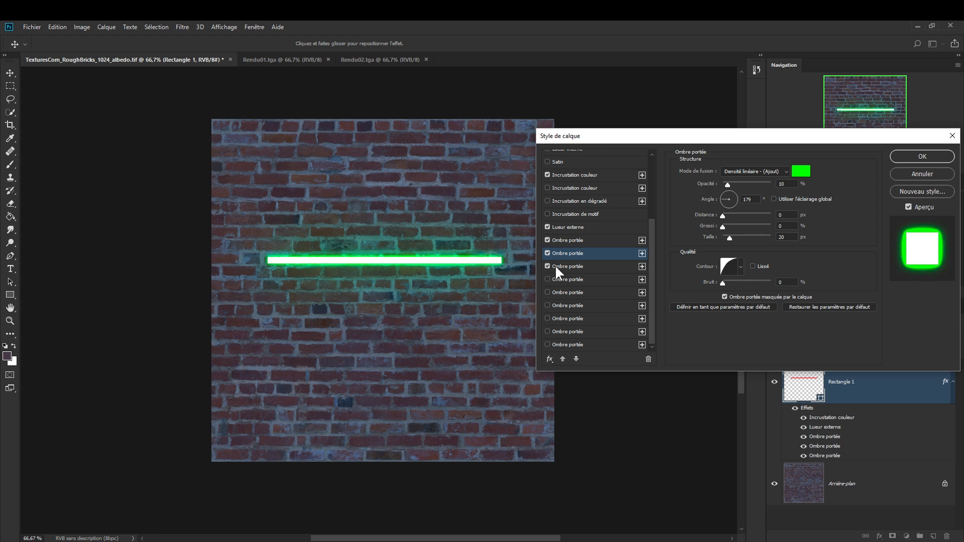
pyautogui.click(601, 267)
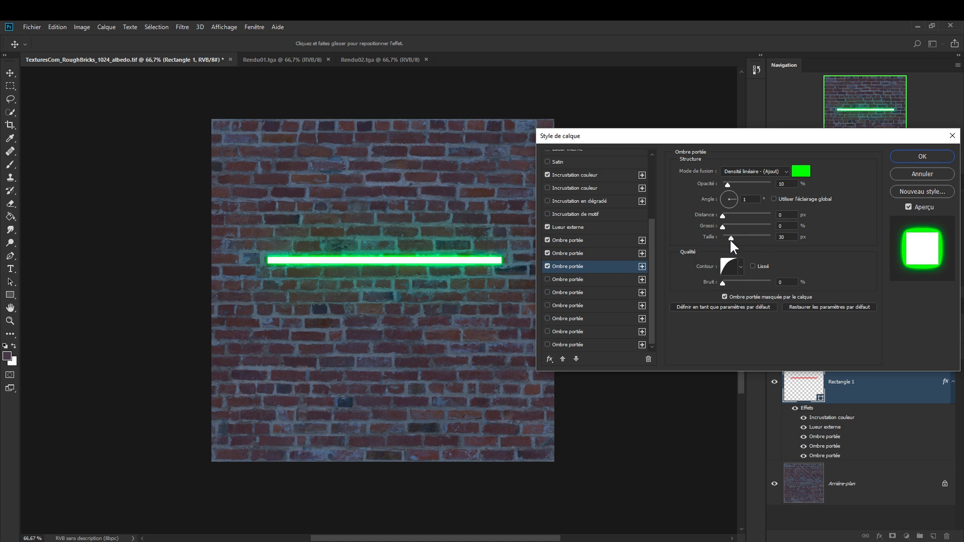
pyautogui.click(801, 171)
pyautogui.click(855, 395)
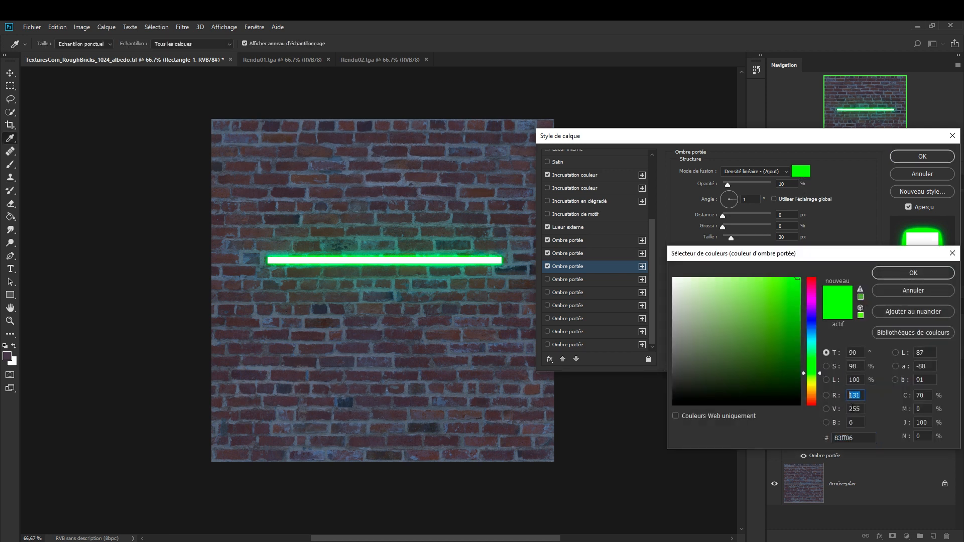
pyautogui.write('0')
pyautogui.press('Tab')
pyautogui.press('Tab')
pyautogui.click(904, 272)
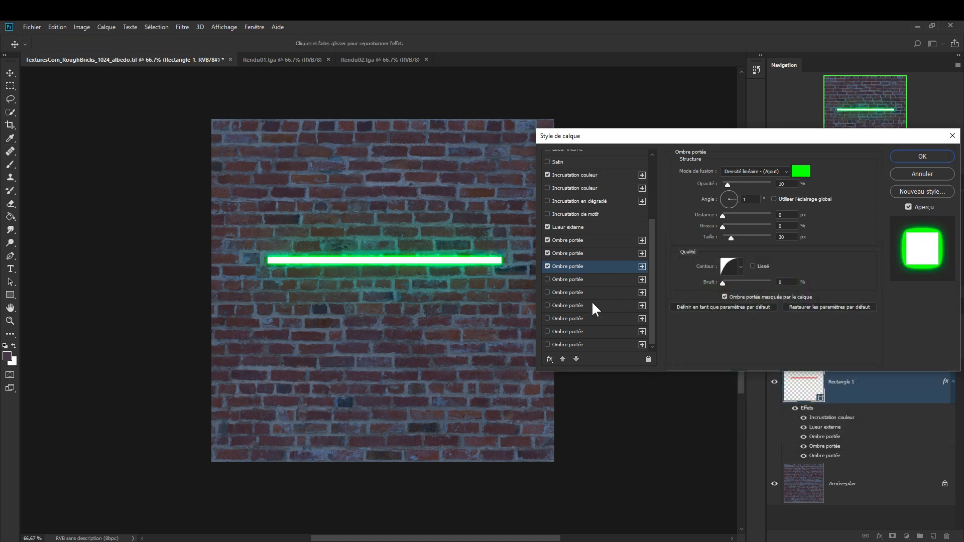
# - Enable the fourth Ombre portée effect and set its shadow colour to pure green
pyautogui.click(548, 279)
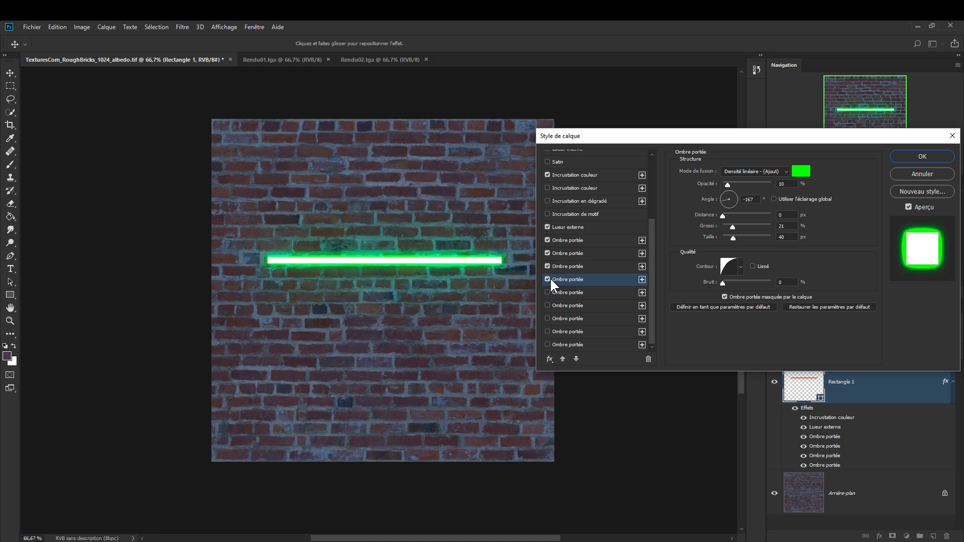
pyautogui.click(801, 172)
pyautogui.click(855, 396)
pyautogui.click(913, 273)
# - Enable the fifth Ombre portée effect and set its shadow colour to pure green
pyautogui.click(563, 292)
pyautogui.click(802, 172)
pyautogui.moveTo(856, 395); pyautogui.dragTo(824, 404)
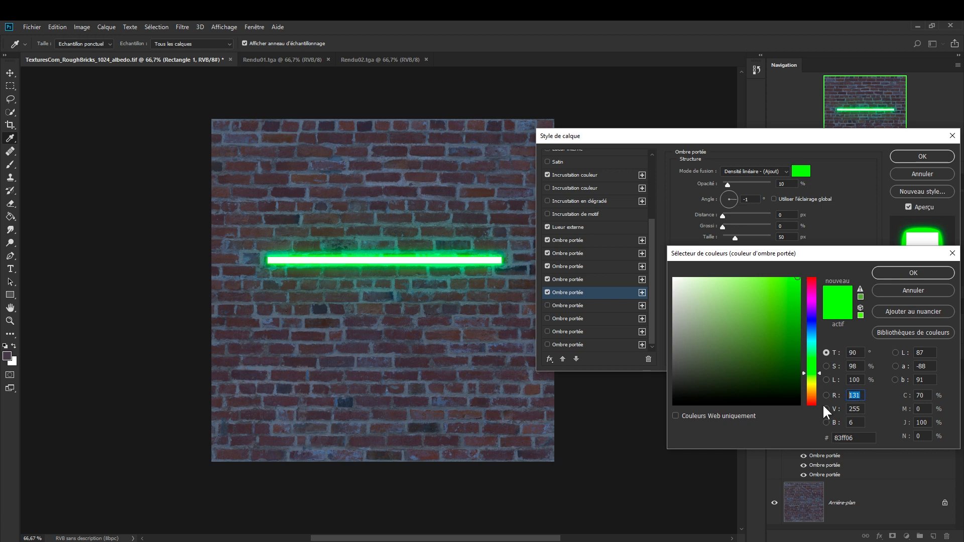
pyautogui.write('0')
pyautogui.click(913, 273)
# - Enable the sixth Ombre portée effect and set its shadow colour to pure green (00ff00)
pyautogui.click(548, 306)
pyautogui.click(806, 172)
pyautogui.click(914, 273)
pyautogui.click(801, 171)
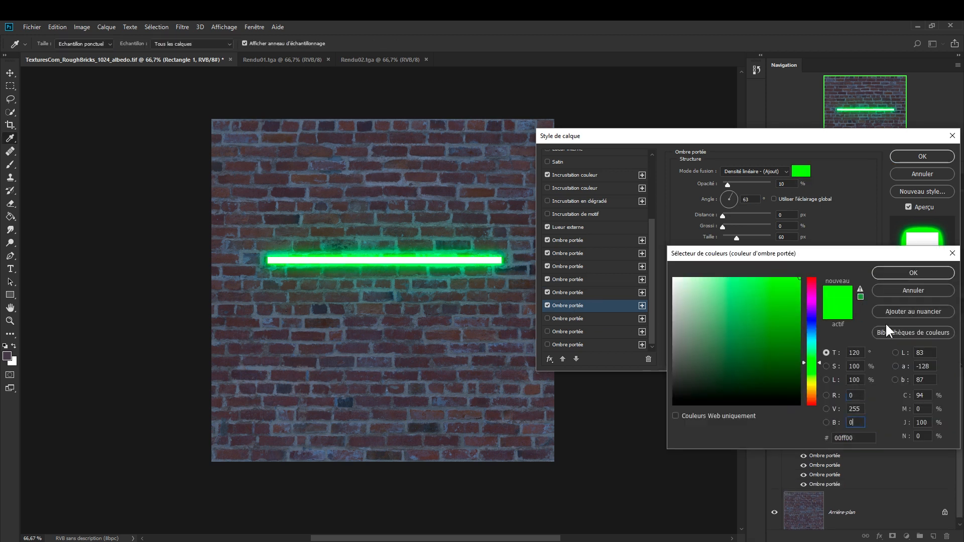
pyautogui.click(914, 273)
# - Enable the seventh and eighth Ombre portée effects and set both shadow colours to pure green
pyautogui.click(601, 319)
pyautogui.click(801, 171)
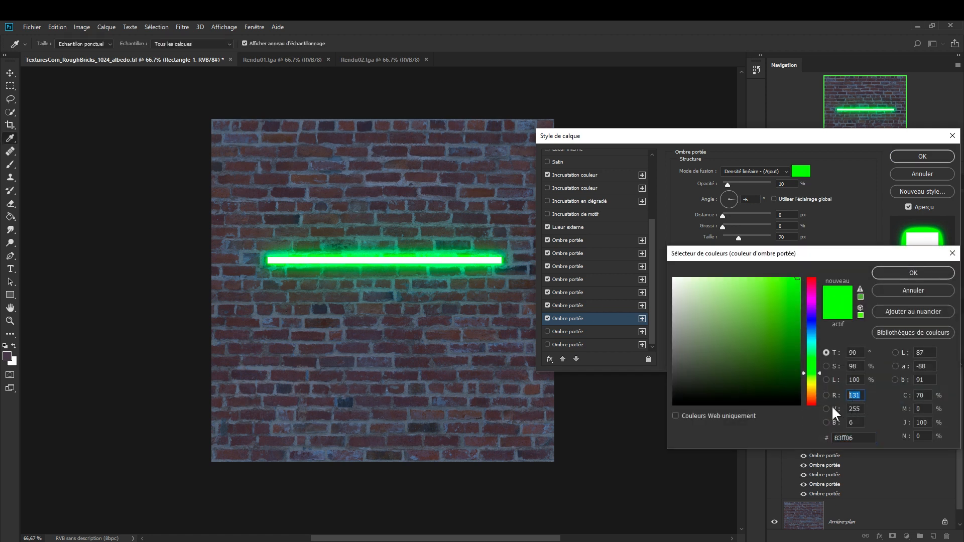
pyautogui.click(914, 273)
pyautogui.click(576, 332)
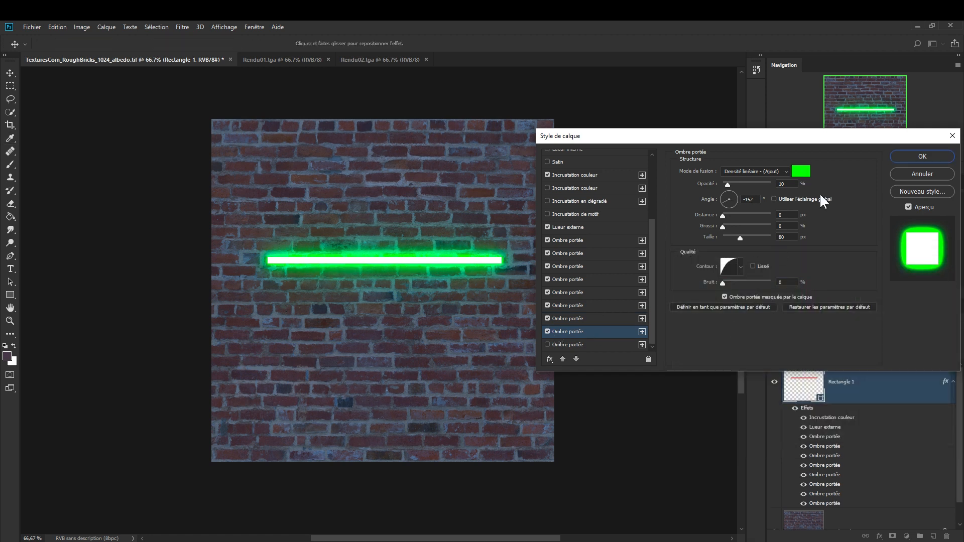
pyautogui.click(802, 172)
pyautogui.click(914, 272)
# - Enable the ninth Ombre portée effect and set its shadow colour to pure green
pyautogui.click(567, 344)
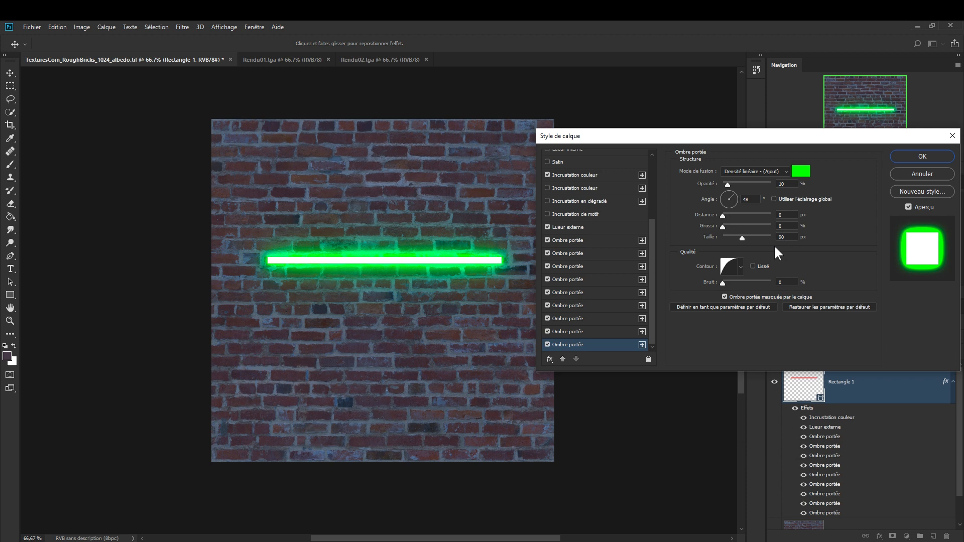
pyautogui.click(801, 172)
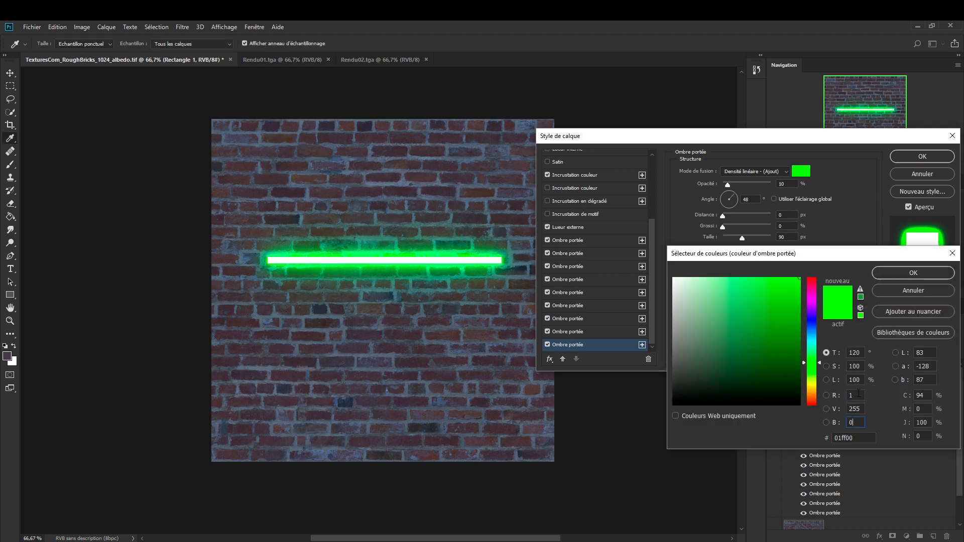
pyautogui.click(853, 422)
pyautogui.click(890, 273)
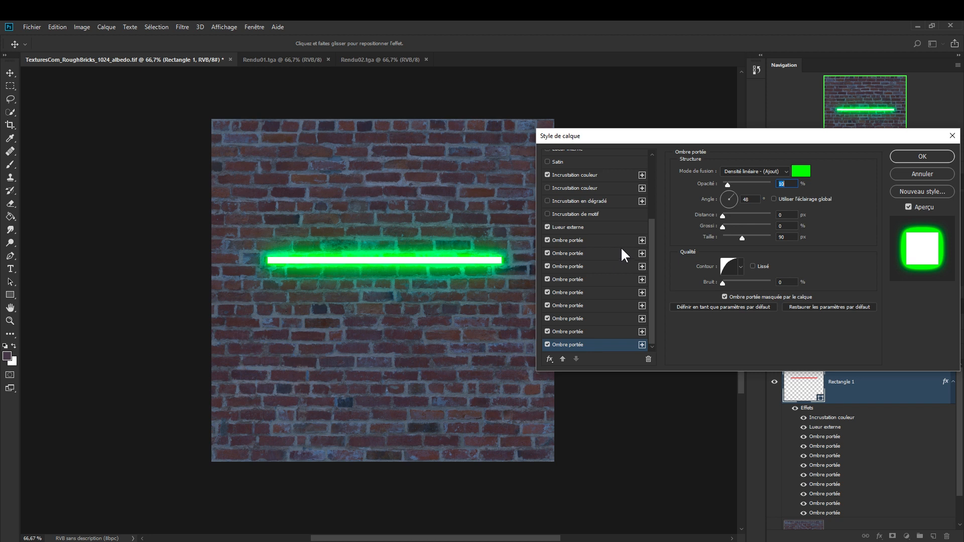
# - Save the effects as a new style named Néon vert without adding it to the current library, and apply the layer style
pyautogui.moveTo(835, 132); pyautogui.dragTo(683, 114)
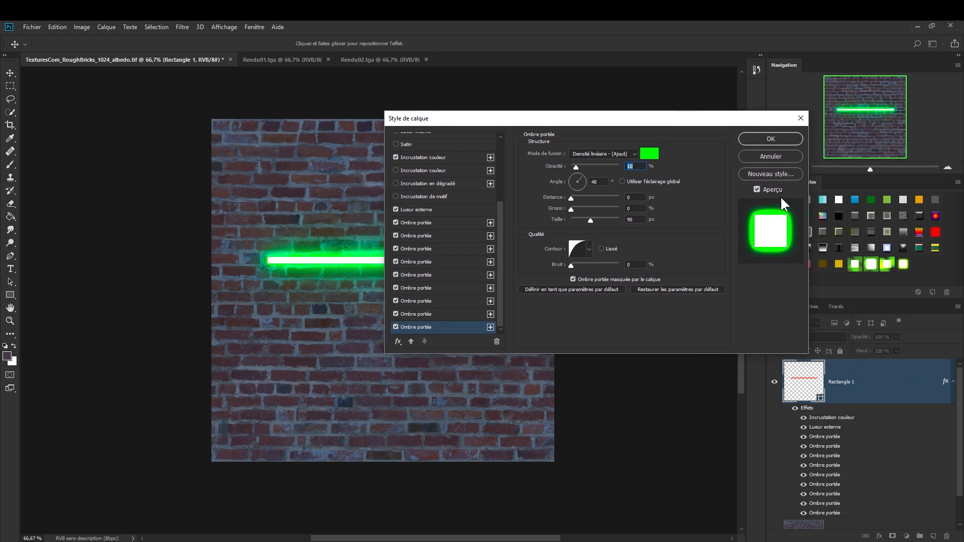
pyautogui.click(766, 174)
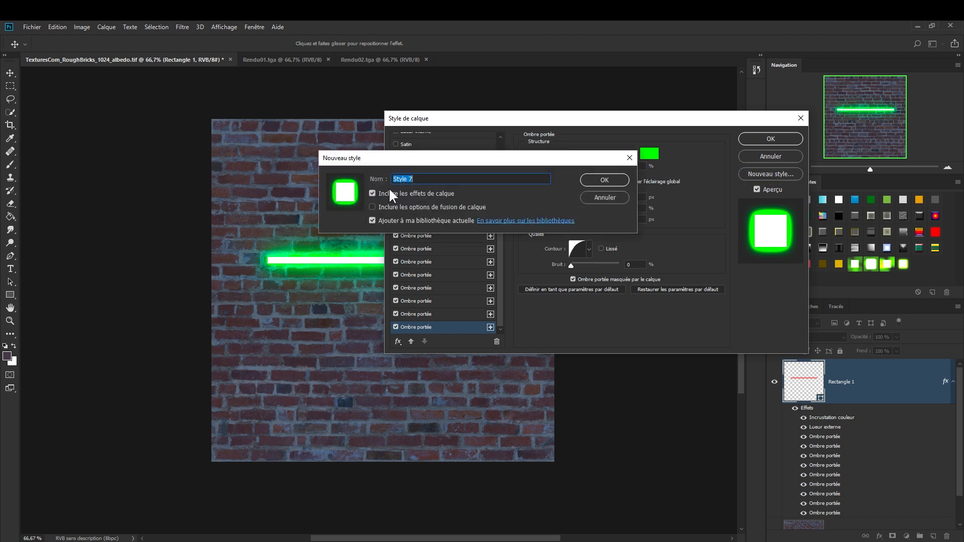
pyautogui.write('Néon vert')
pyautogui.click(372, 220)
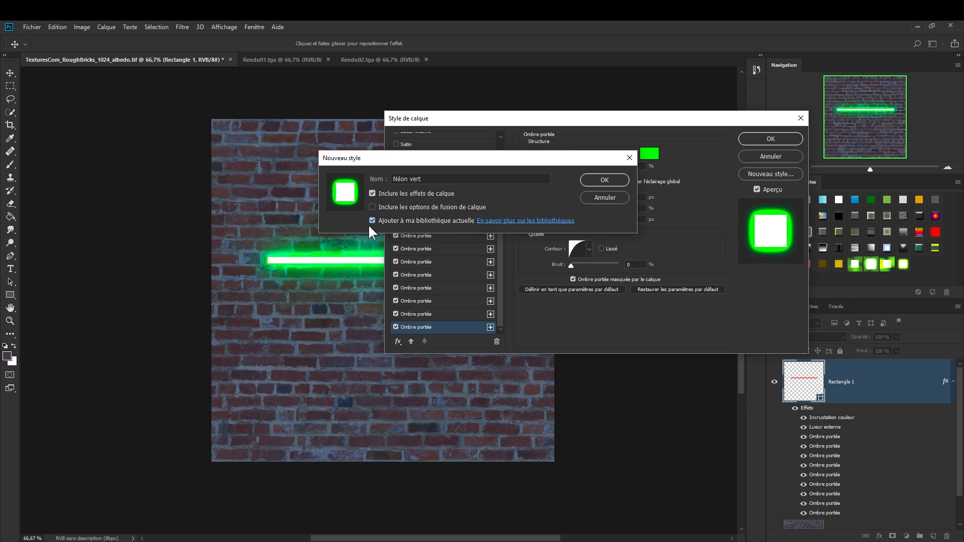
pyautogui.click(593, 176)
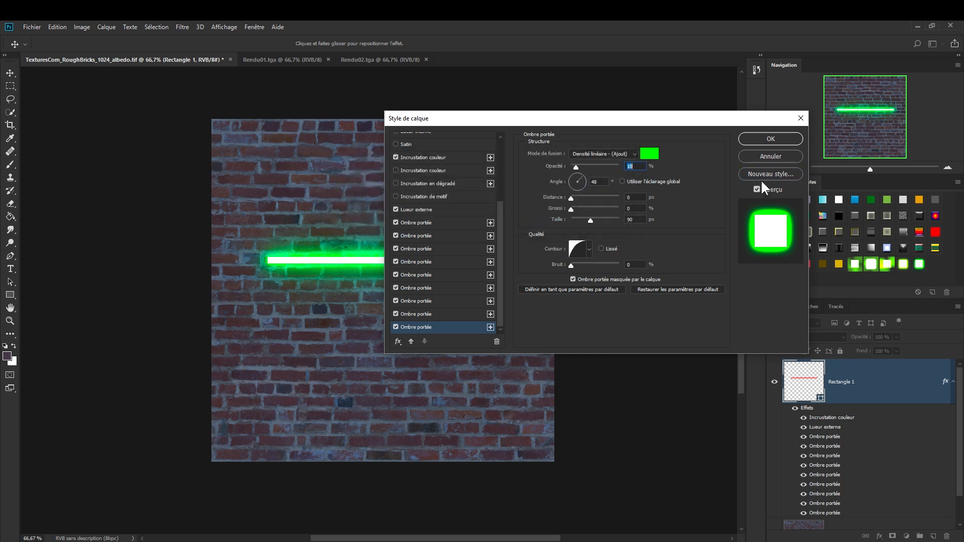
pyautogui.click(780, 140)
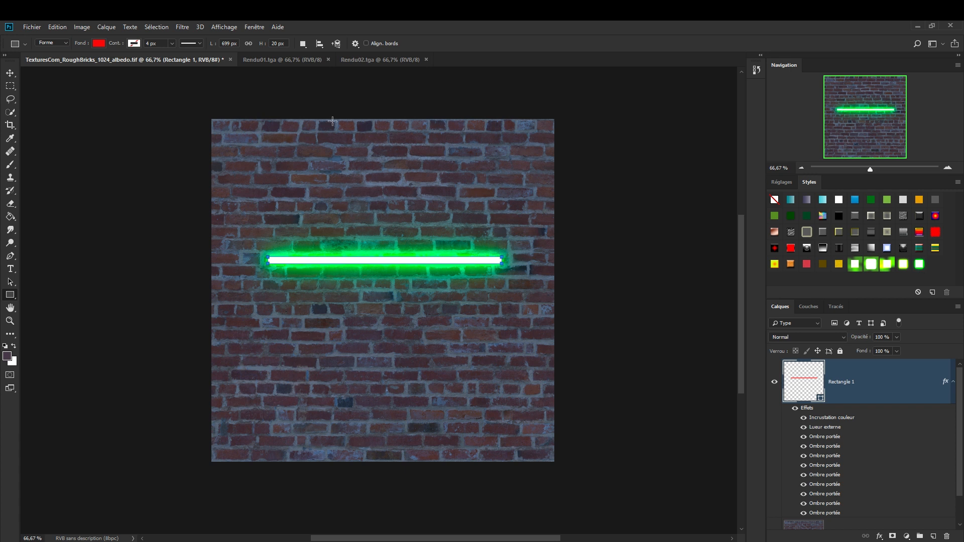
pyautogui.click(258, 29)
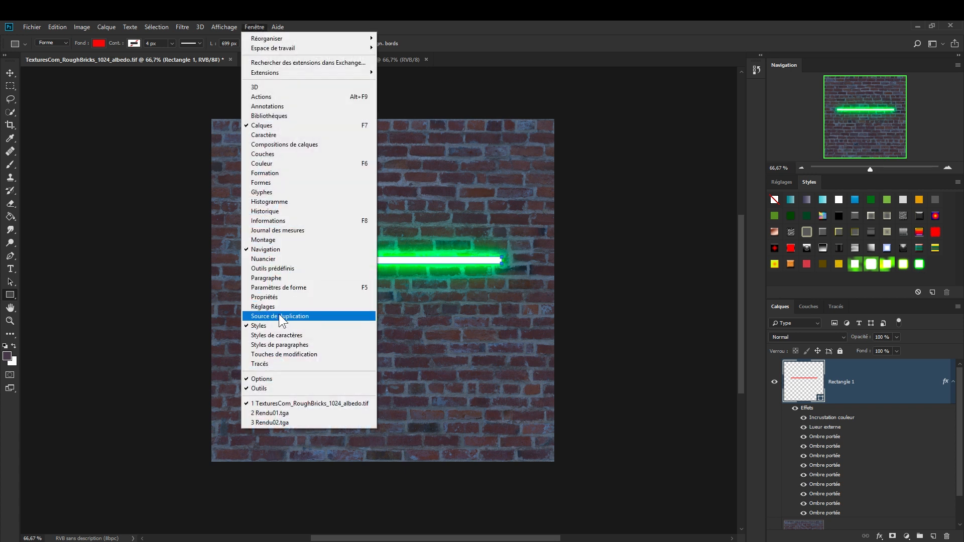
pyautogui.click(636, 27)
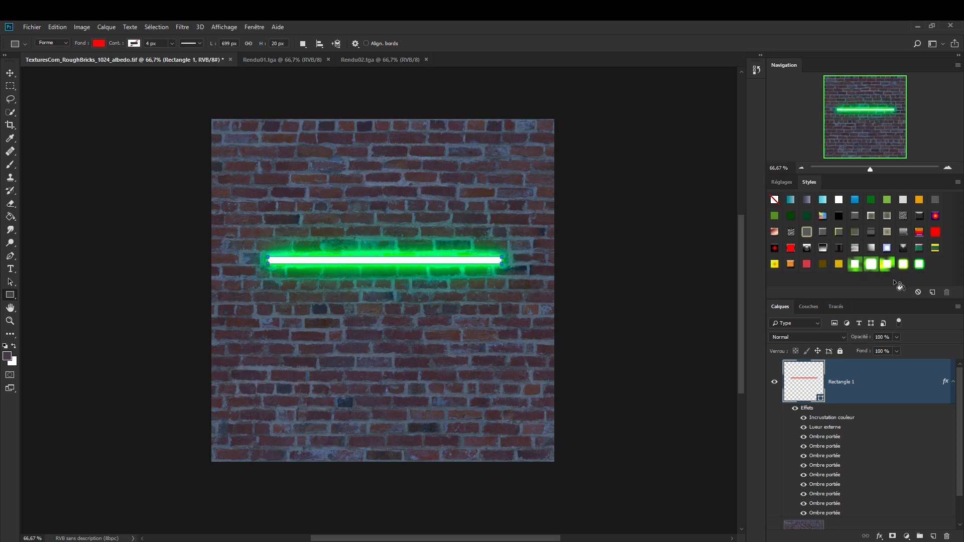
pyautogui.click(934, 272)
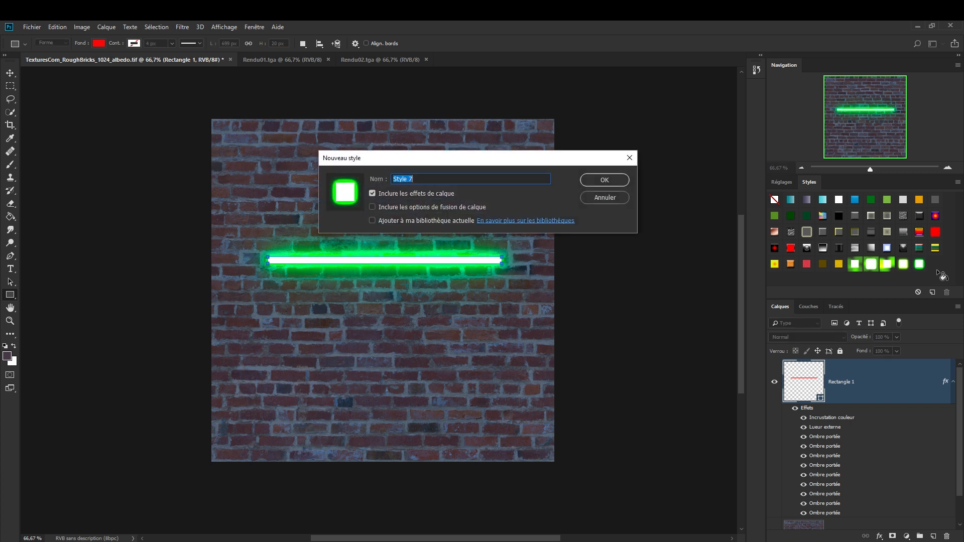
pyautogui.click(609, 197)
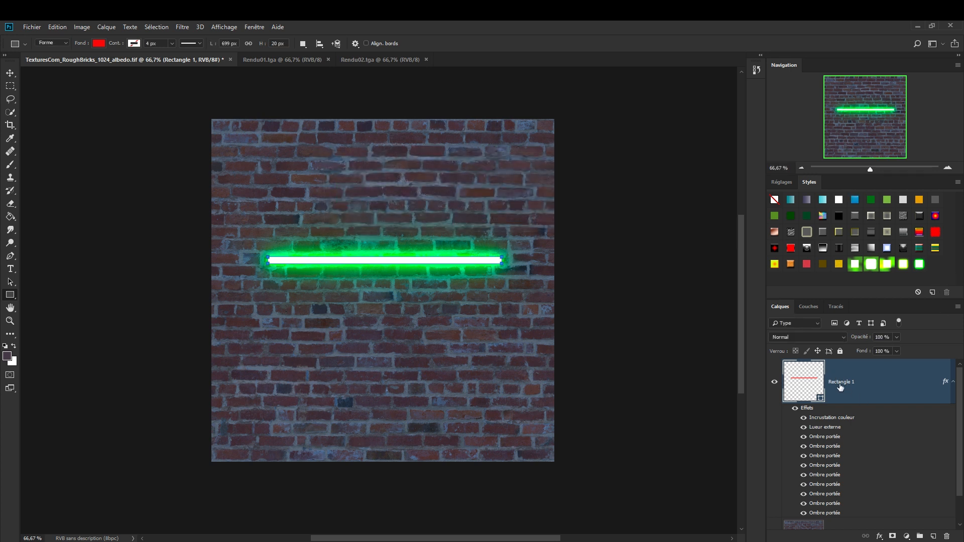
# - Hide the Rectangle 1 layer and create a new empty layer with the saved Néon vert style applied
pyautogui.click(775, 384)
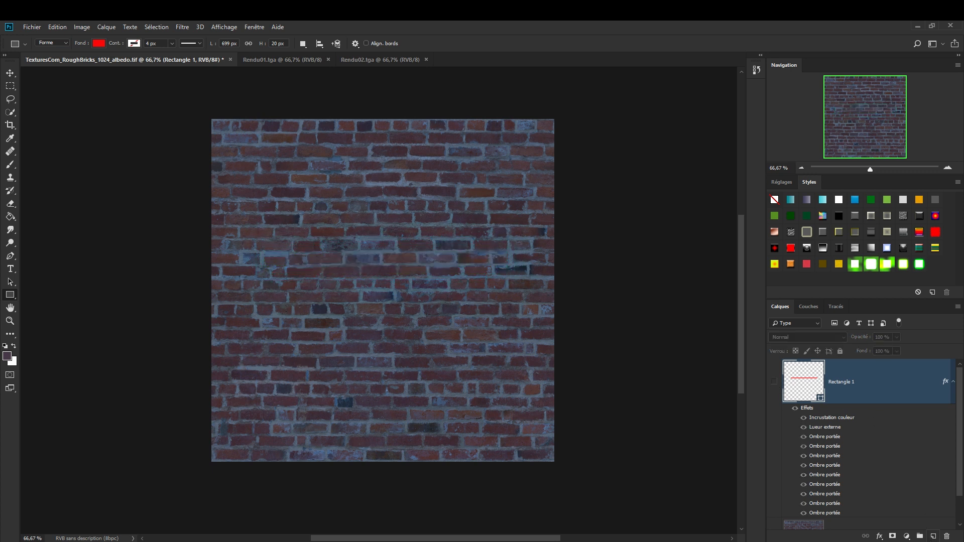
pyautogui.click(933, 536)
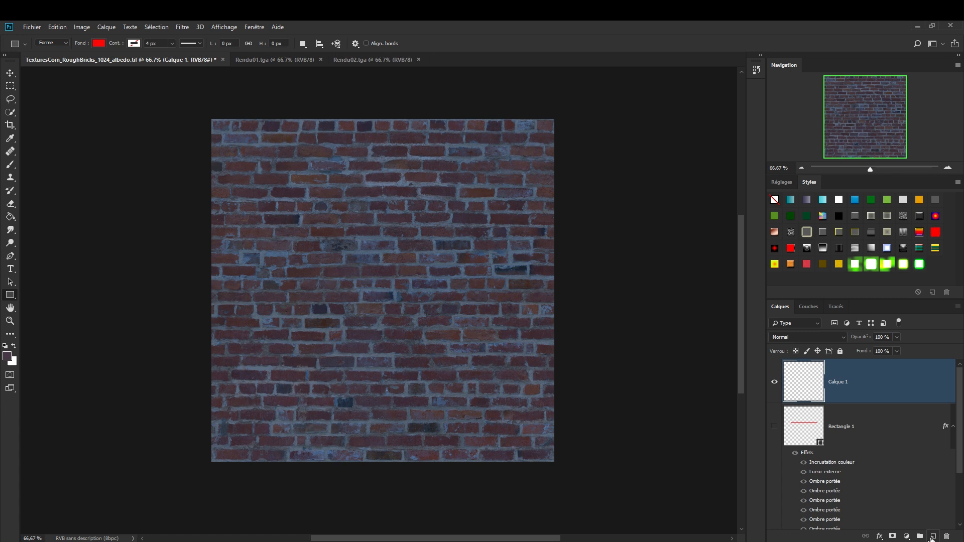
pyautogui.click(919, 266)
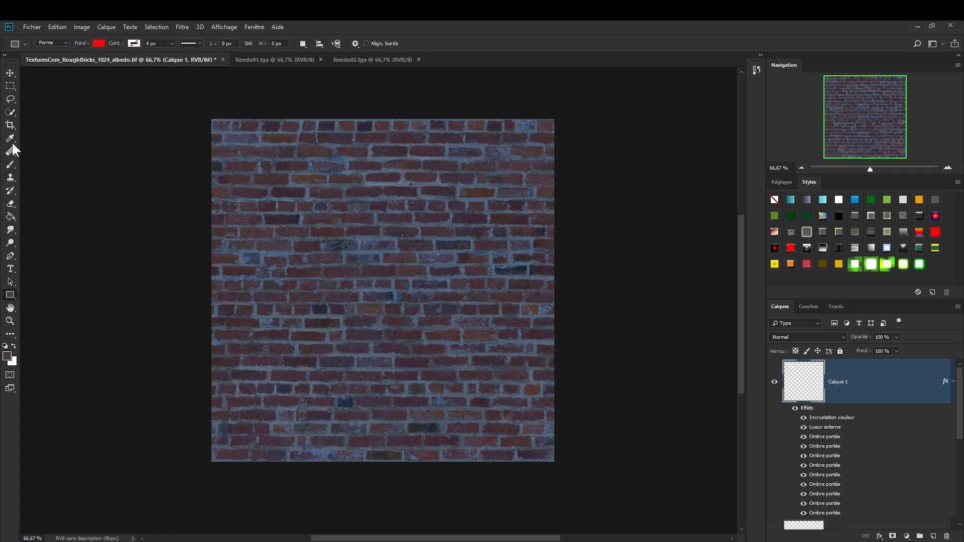
# - Select the Brush tool and set its tip's spacing to 168 % and hardness to 50 %
pyautogui.click(8, 166)
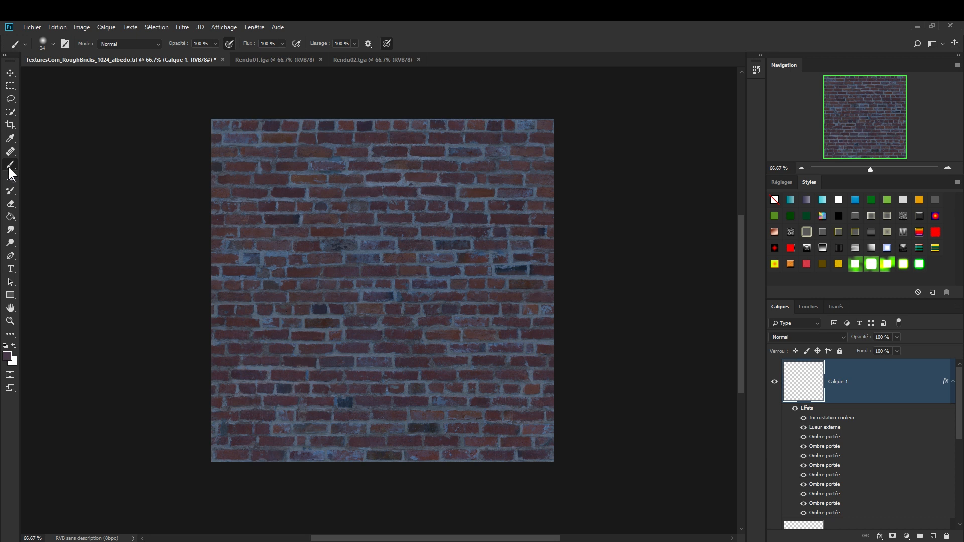
pyautogui.click(65, 43)
pyautogui.moveTo(369, 323)
pyautogui.mouseDown()
pyautogui.moveTo(286, 331)
pyautogui.moveTo(362, 331)
pyautogui.mouseUp()
pyautogui.moveTo(279, 305)
pyautogui.mouseDown()
pyautogui.moveTo(377, 313)
pyautogui.moveTo(331, 320)
pyautogui.moveTo(349, 312)
pyautogui.moveTo(339, 315)
pyautogui.mouseUp()
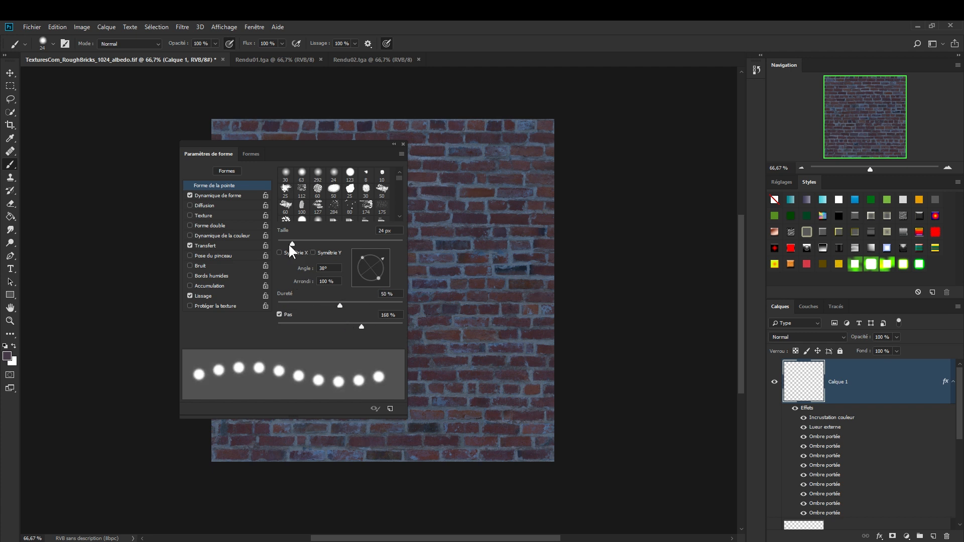
# - Close the brush settings and paint a freehand stroke across the upper part of the brick wall on Calque 1
pyautogui.click(403, 144)
pyautogui.moveTo(520, 164)
pyautogui.mouseDown()
pyautogui.moveTo(465, 188)
pyautogui.moveTo(459, 216)
pyautogui.moveTo(478, 301)
pyautogui.moveTo(472, 355)
pyautogui.moveTo(442, 389)
pyautogui.moveTo(388, 406)
pyautogui.moveTo(308, 399)
pyautogui.moveTo(280, 196)
pyautogui.mouseUp()
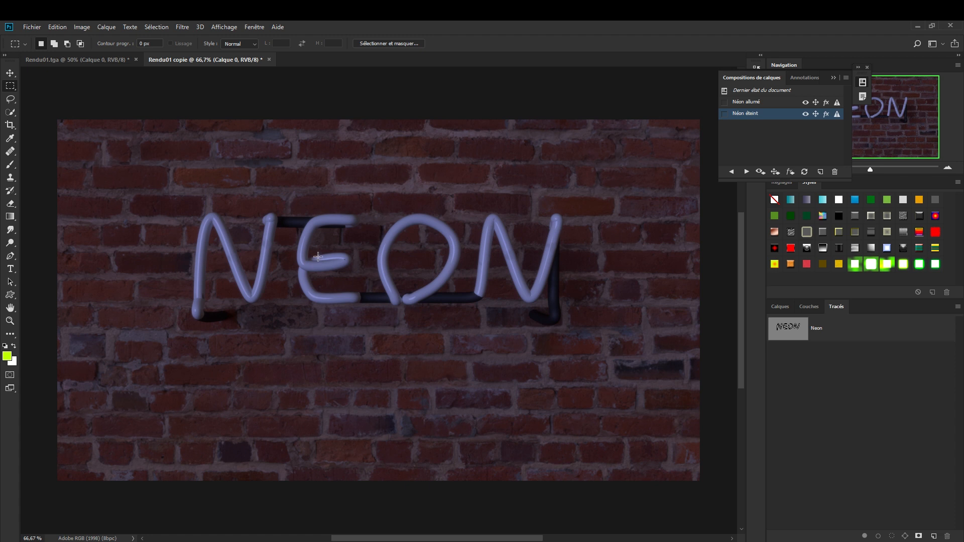
# - Inspect the unlit NEON tubes up close in Rendu01 copie and check the available lasso tools
pyautogui.scroll(2, 314, 256)
pyautogui.moveTo(315, 256); pyautogui.dragTo(519, 340)
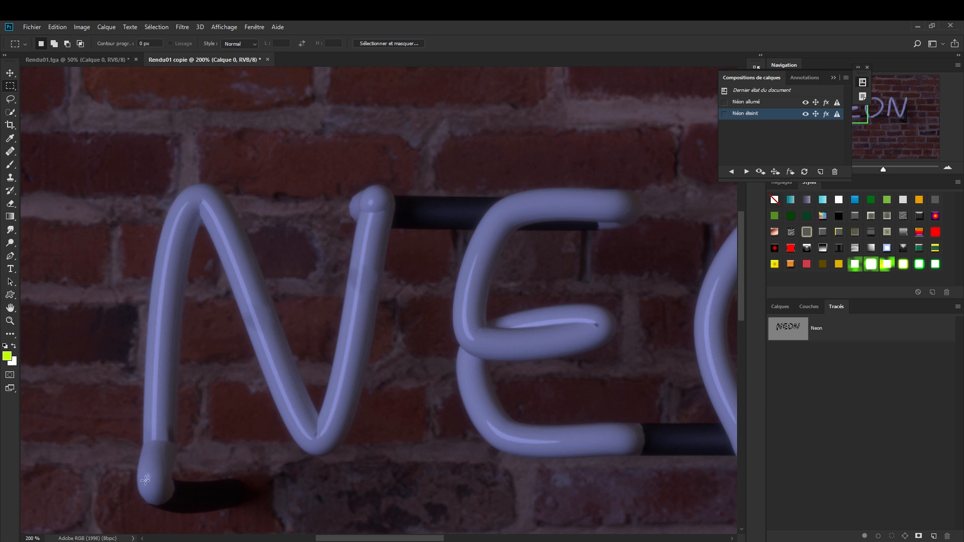
pyautogui.moveTo(546, 311); pyautogui.dragTo(293, 300)
pyautogui.moveTo(429, 292); pyautogui.dragTo(190, 296)
pyautogui.moveTo(490, 308); pyautogui.dragTo(661, 321)
pyautogui.moveTo(130, 279); pyautogui.dragTo(482, 262)
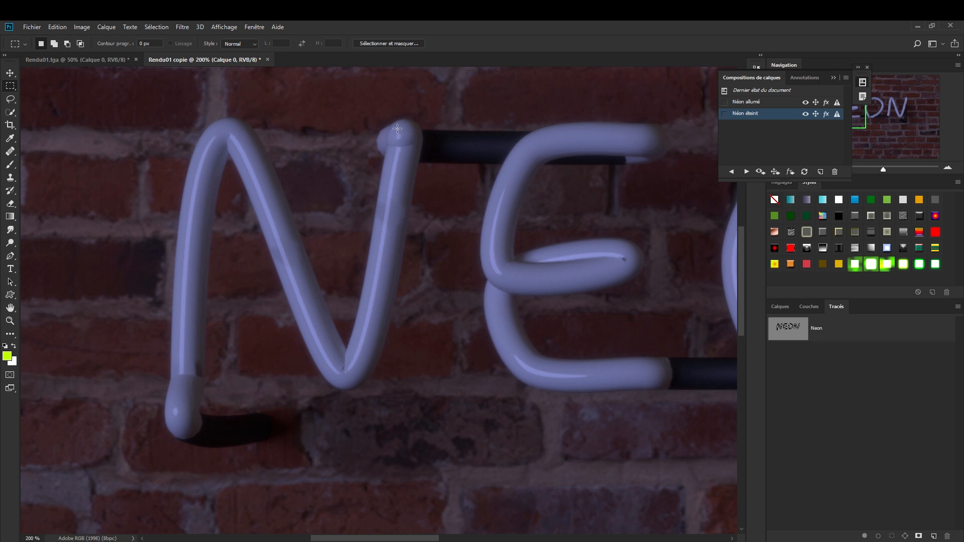
pyautogui.moveTo(10, 111)
pyautogui.mouseDown()
pyautogui.moveTo(39, 118)
pyautogui.moveTo(20, 101)
pyautogui.moveTo(42, 108)
pyautogui.mouseUp()
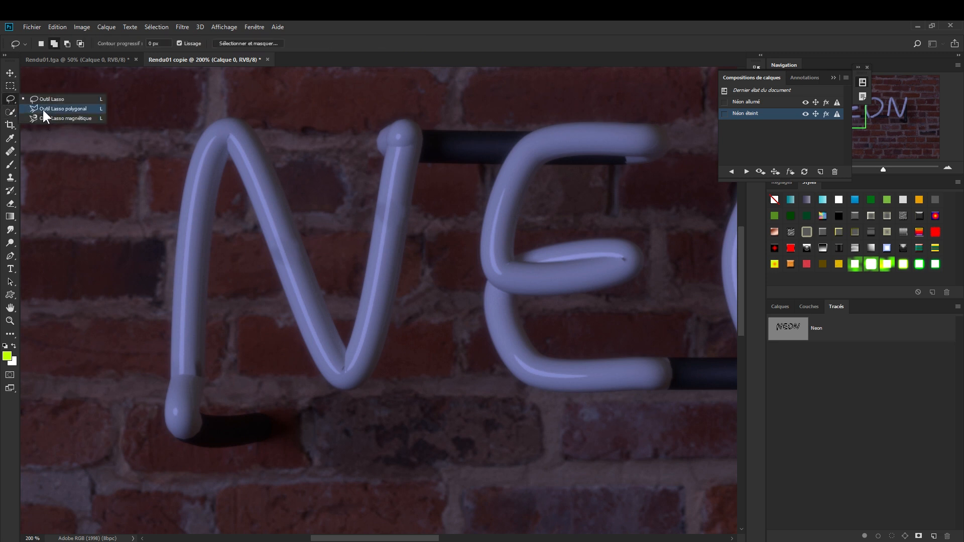
pyautogui.click(340, 22)
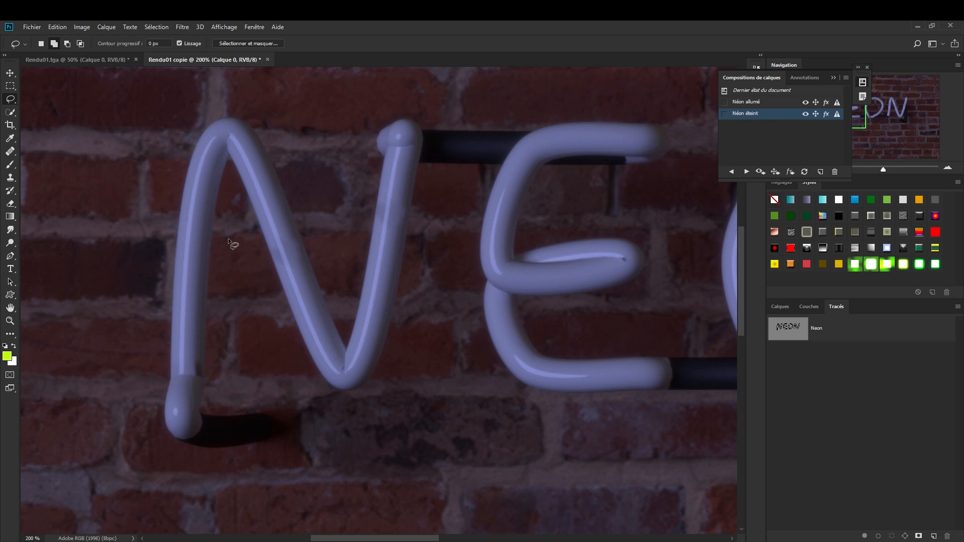
# - Trace the rounded lower end of the first N's tube as a path with the Pen tool
pyautogui.click(10, 256)
pyautogui.scroll(3, 237, 379)
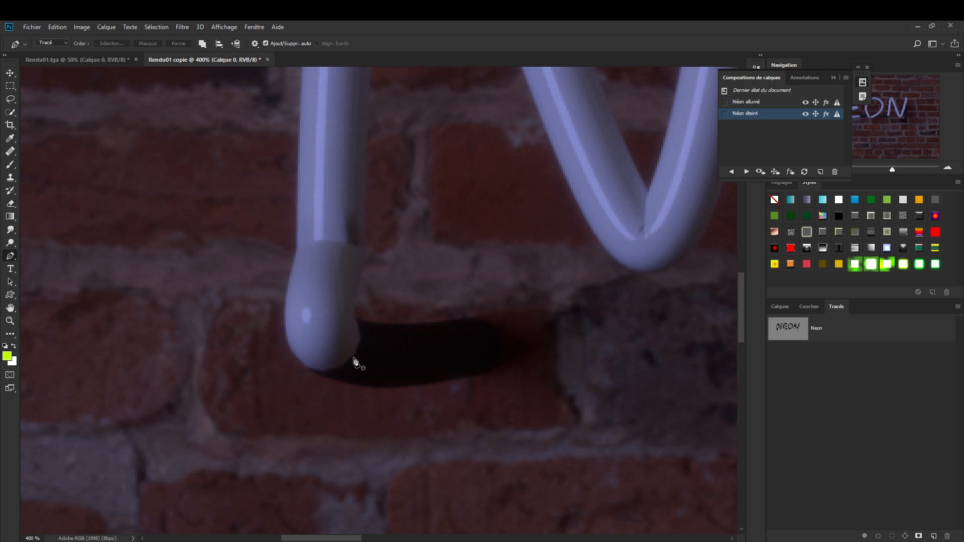
pyautogui.click(354, 352)
pyautogui.moveTo(354, 353); pyautogui.dragTo(335, 372)
pyautogui.moveTo(292, 346); pyautogui.dragTo(276, 310)
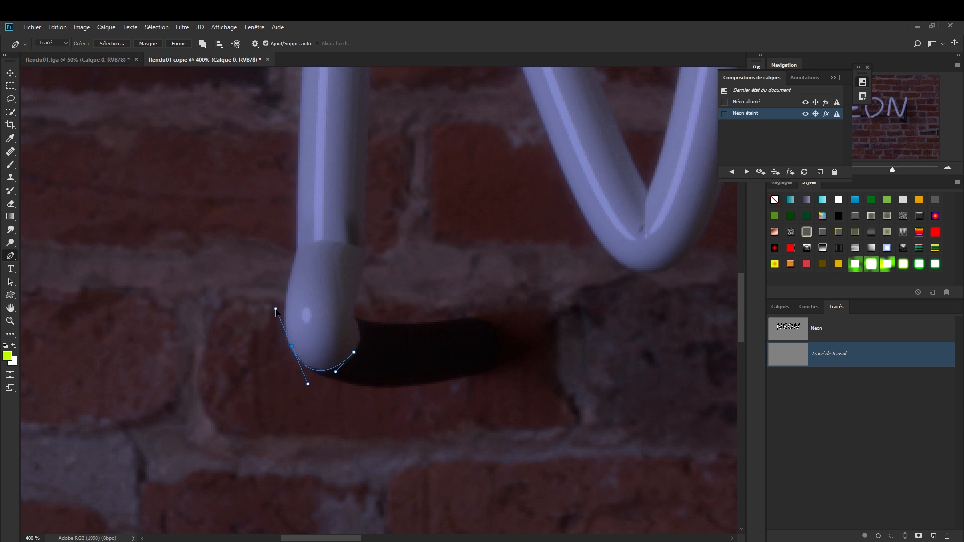
pyautogui.moveTo(297, 244); pyautogui.dragTo(299, 206)
# - Continue the path up the first N's outer edge, over its apex and down the diagonal, and end the tracing
pyautogui.scroll(5, 298, 206)
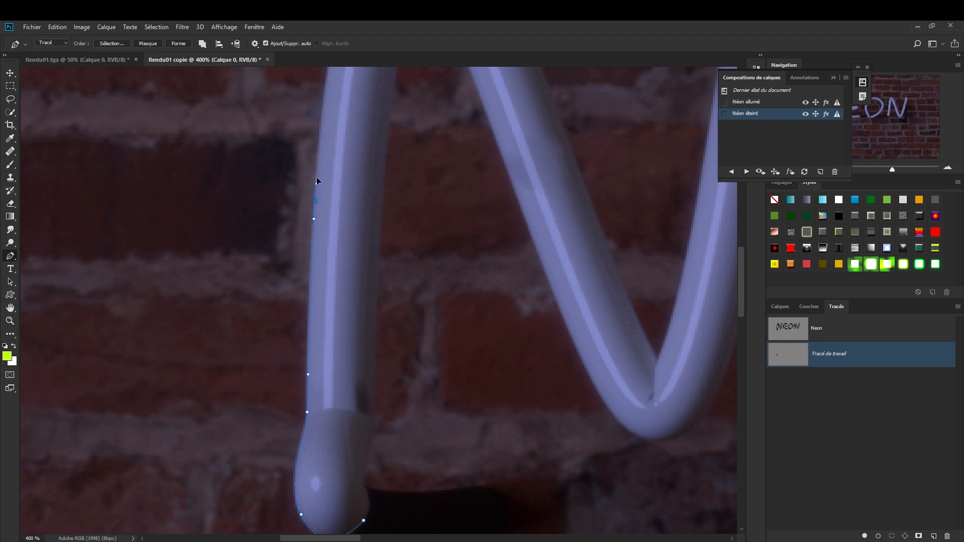
pyautogui.moveTo(317, 150); pyautogui.dragTo(318, 140)
pyautogui.scroll(8, 319, 140)
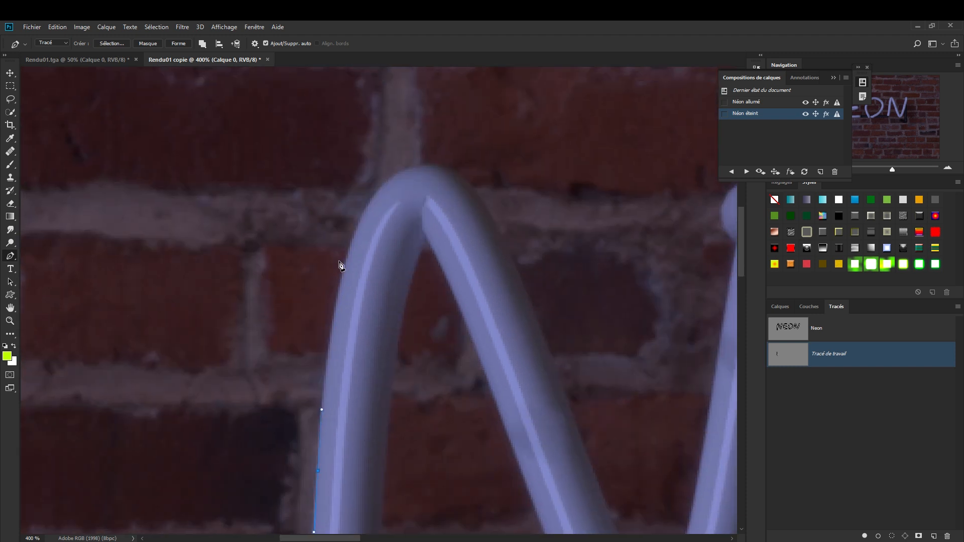
pyautogui.moveTo(359, 217); pyautogui.dragTo(359, 215)
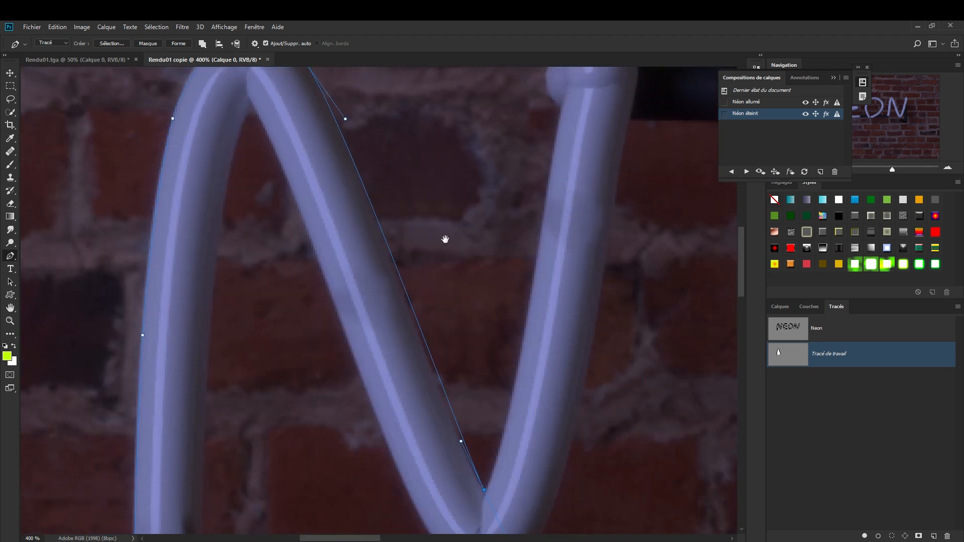
pyautogui.moveTo(445, 239); pyautogui.dragTo(433, 243)
pyautogui.moveTo(452, 312); pyautogui.dragTo(486, 261)
pyautogui.hotkey('ctrl', '-')
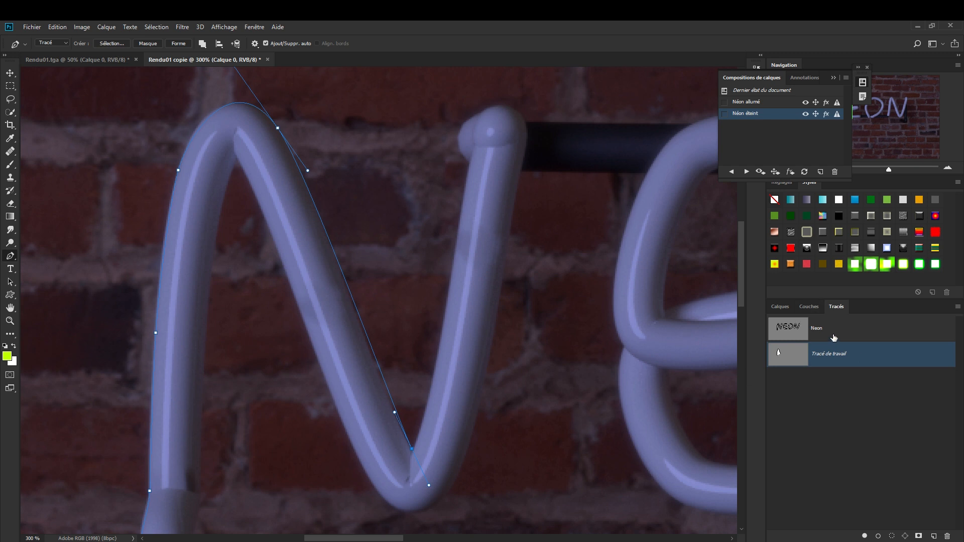
pyautogui.press('Escape')
# - Select the saved Neon path and bring all four outlined letters into view
pyautogui.click(839, 334)
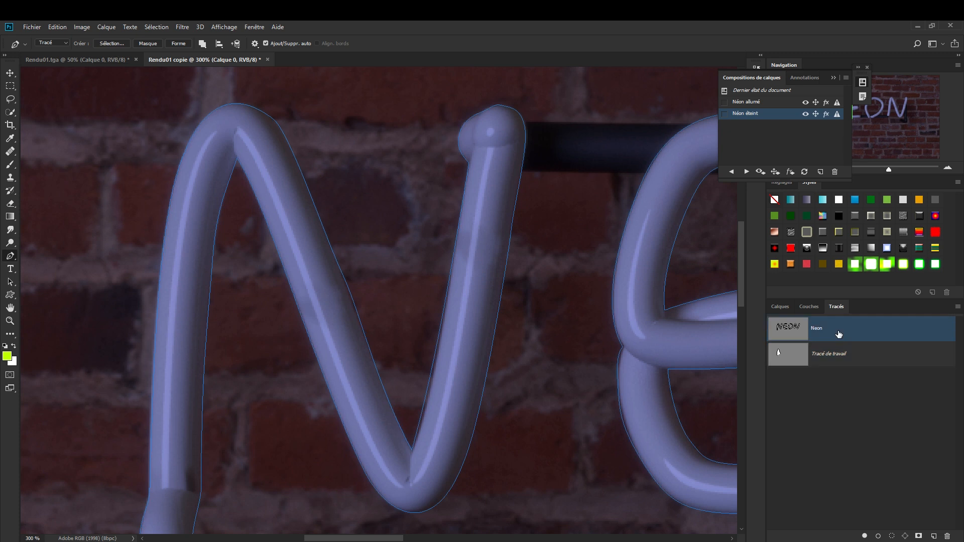
pyautogui.keyDown('alt'); pyautogui.click(420, 285); pyautogui.keyUp('alt')
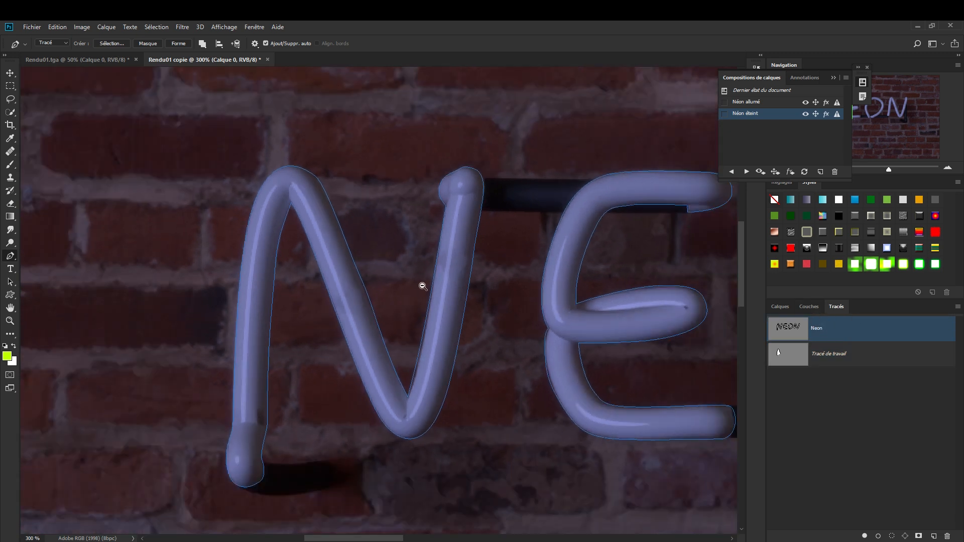
pyautogui.keyDown('alt'); pyautogui.click(421, 284); pyautogui.keyUp('alt')
pyautogui.moveTo(597, 371); pyautogui.dragTo(413, 355)
pyautogui.moveTo(530, 348); pyautogui.dragTo(501, 353)
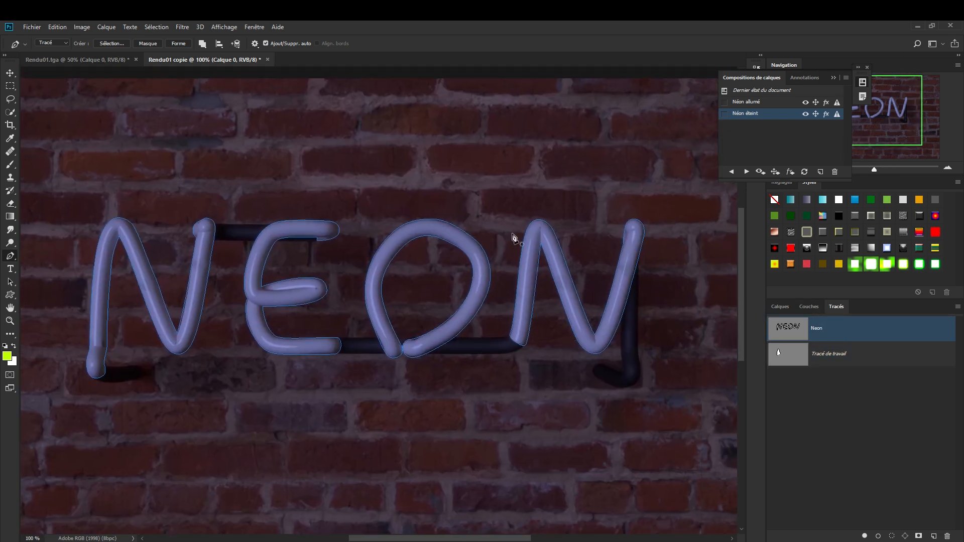
# - Create a solid colour fill layer from the Neon path with the colour d2ff00
pyautogui.click(10, 86)
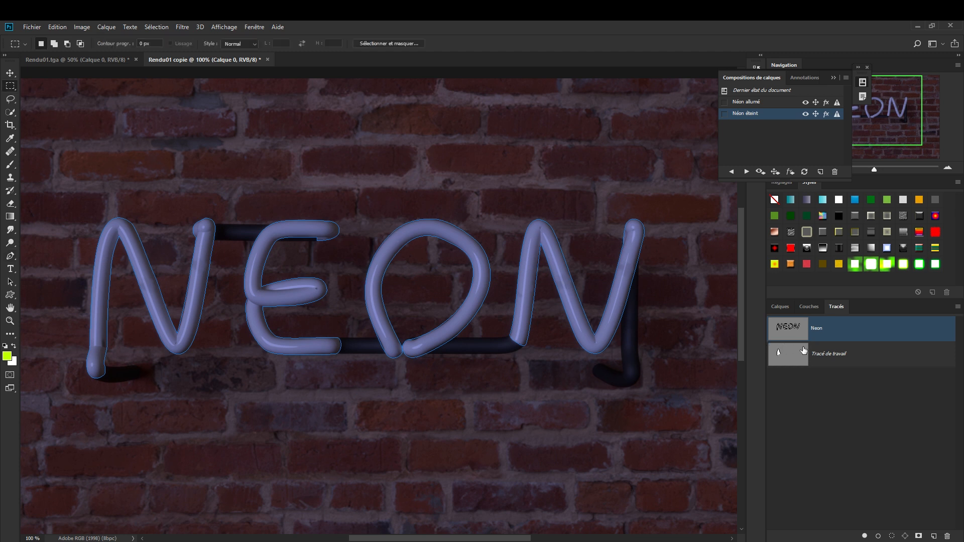
pyautogui.click(777, 308)
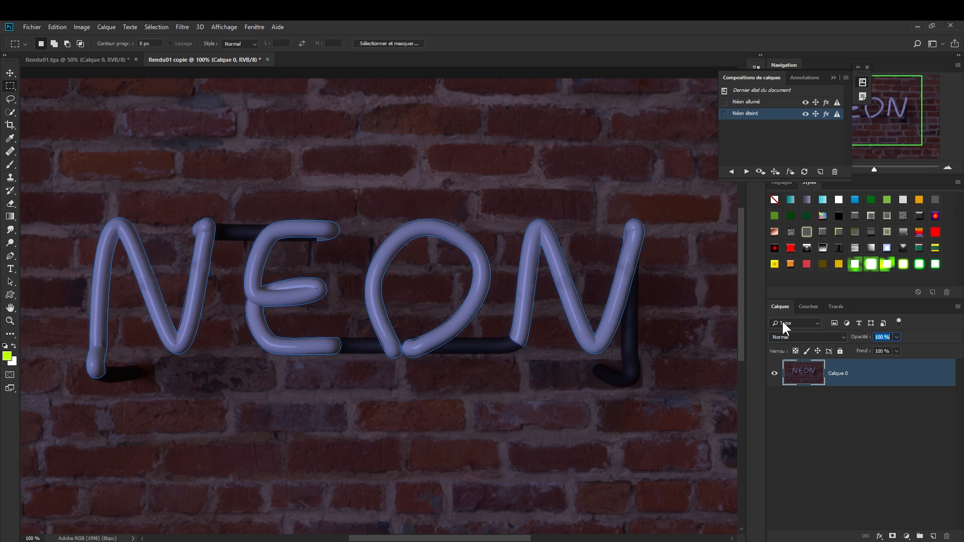
pyautogui.click(907, 537)
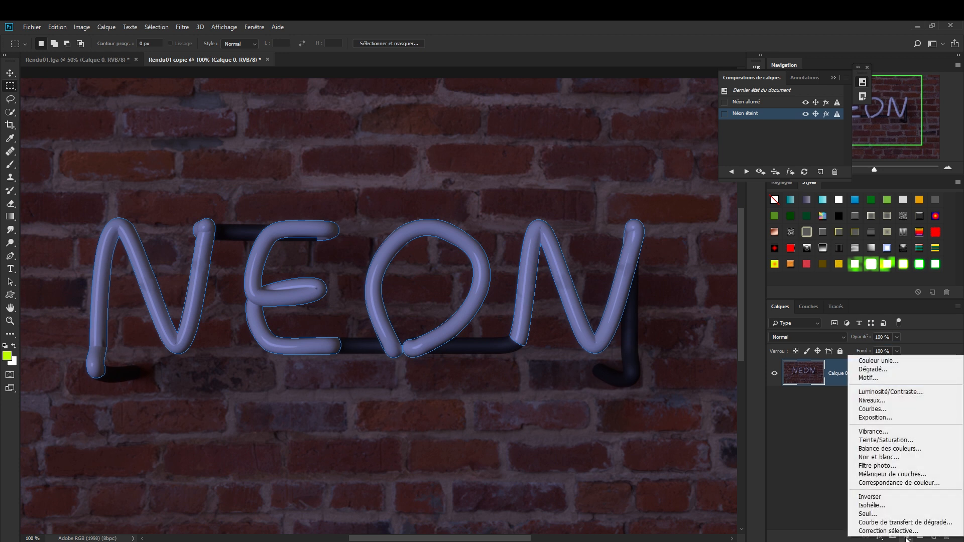
pyautogui.click(879, 365)
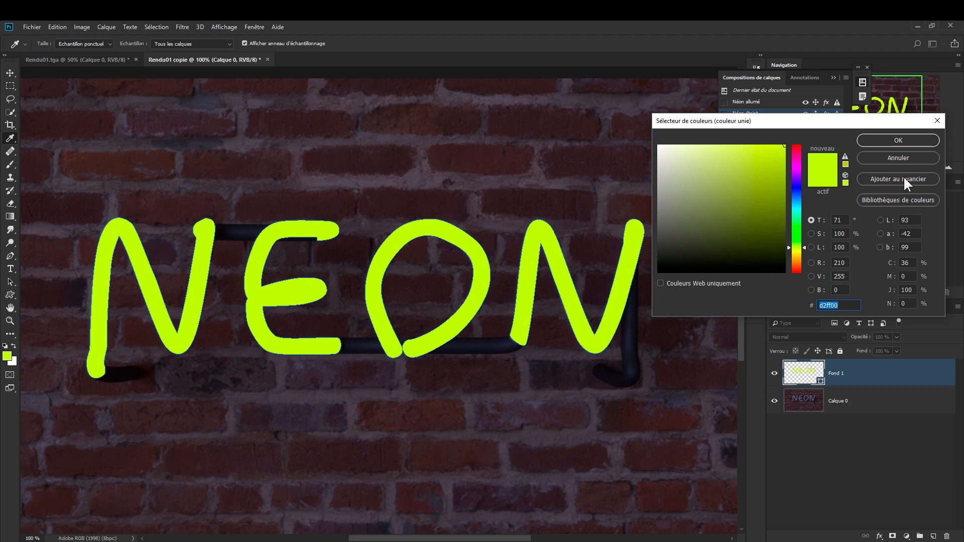
pyautogui.click(893, 138)
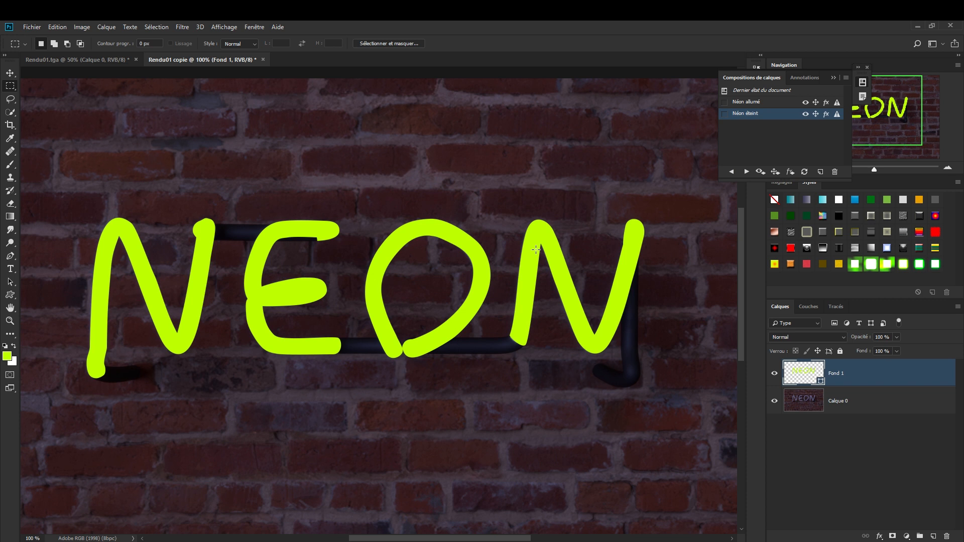
# - Change the Fond 1 fill colour to 738716
pyautogui.doubleClick(804, 376)
pyautogui.moveTo(749, 230)
pyautogui.mouseDown()
pyautogui.moveTo(766, 157)
pyautogui.moveTo(706, 200)
pyautogui.moveTo(739, 221)
pyautogui.moveTo(724, 196)
pyautogui.moveTo(751, 206)
pyautogui.moveTo(761, 177)
pyautogui.moveTo(757, 221)
pyautogui.moveTo(765, 205)
pyautogui.mouseUp()
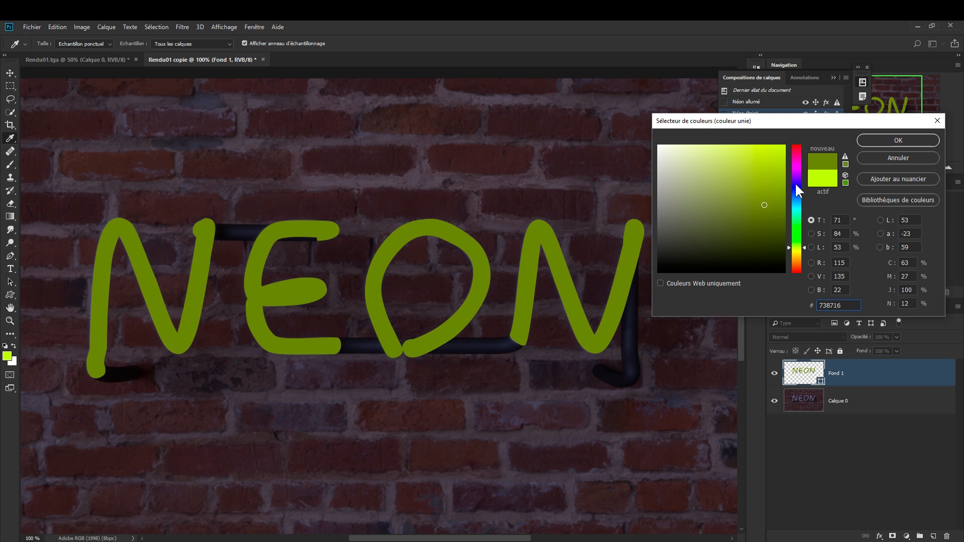
pyautogui.click(875, 139)
pyautogui.click(880, 536)
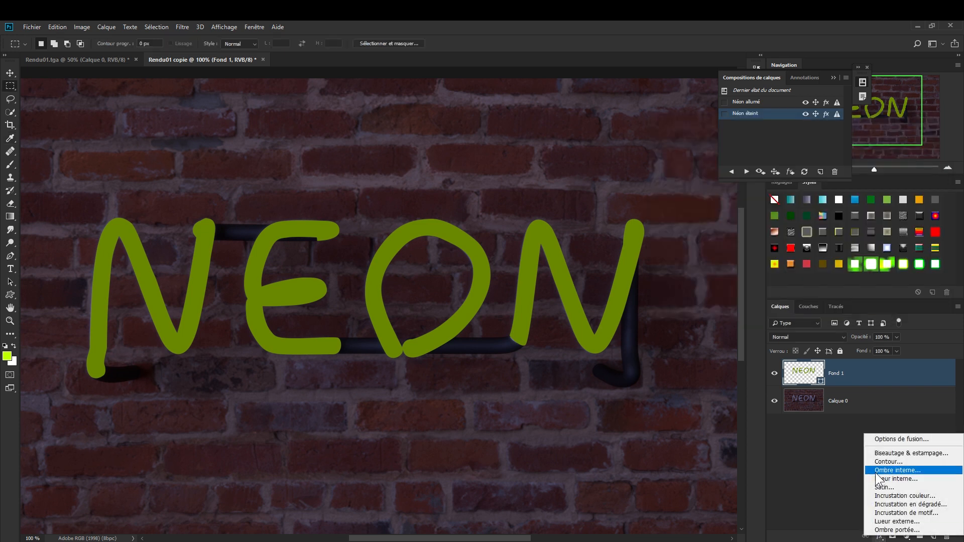
pyautogui.click(826, 448)
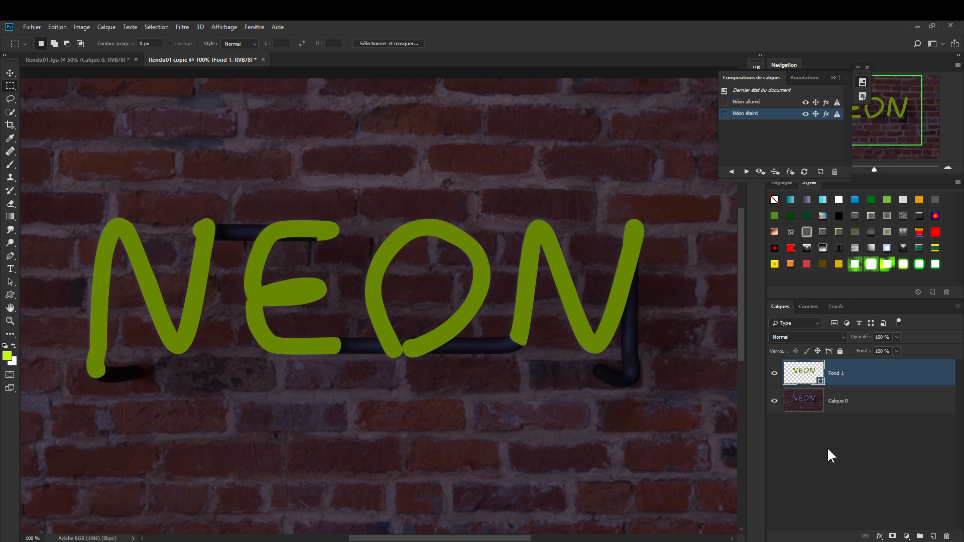
# - Copy the tubes from Calque 0 to a new layer using a selection from Fond 1, and hide Fond 1 and Calque 0
pyautogui.keyDown('ctrl'); pyautogui.click(814, 379); pyautogui.keyUp('ctrl')
pyautogui.click(774, 372)
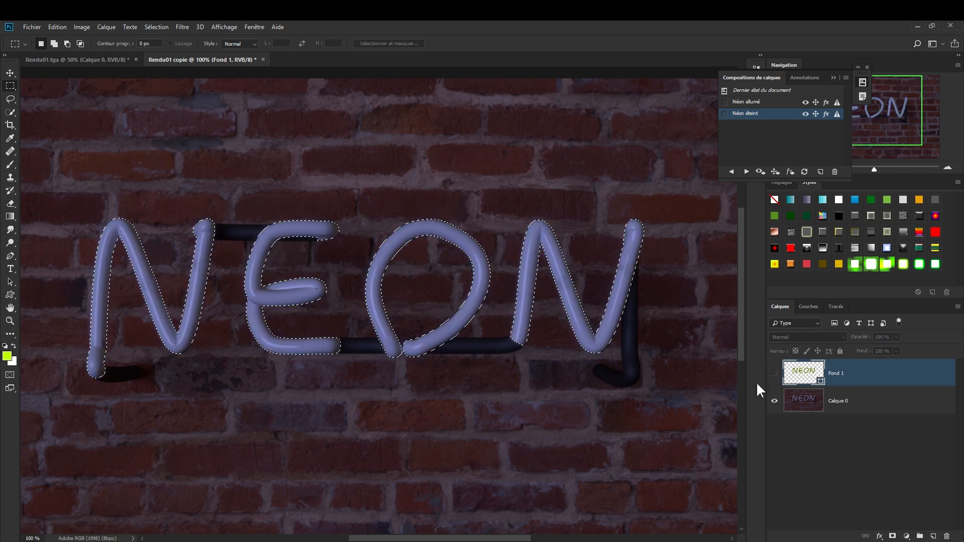
pyautogui.scroll(1, 336, 271)
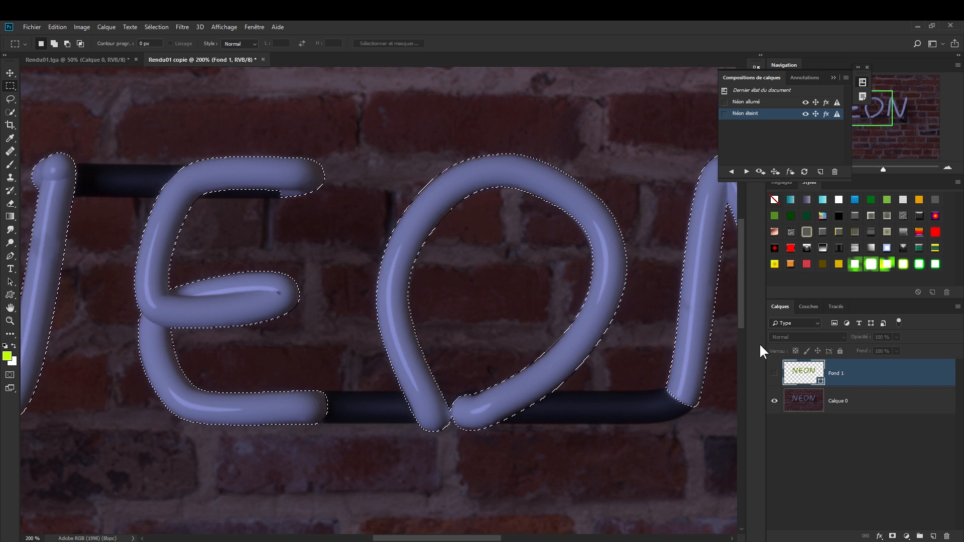
pyautogui.click(877, 408)
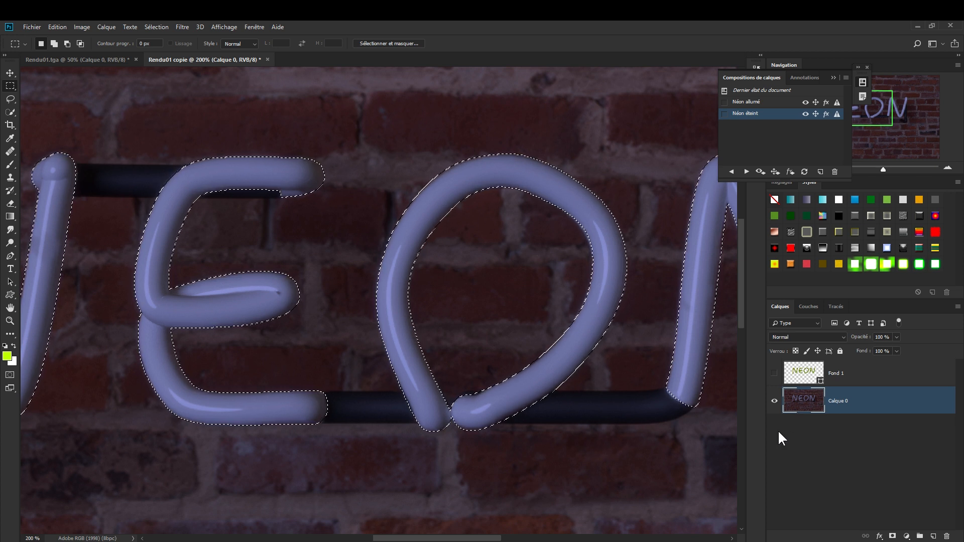
pyautogui.hotkey('ctrl', 'j')
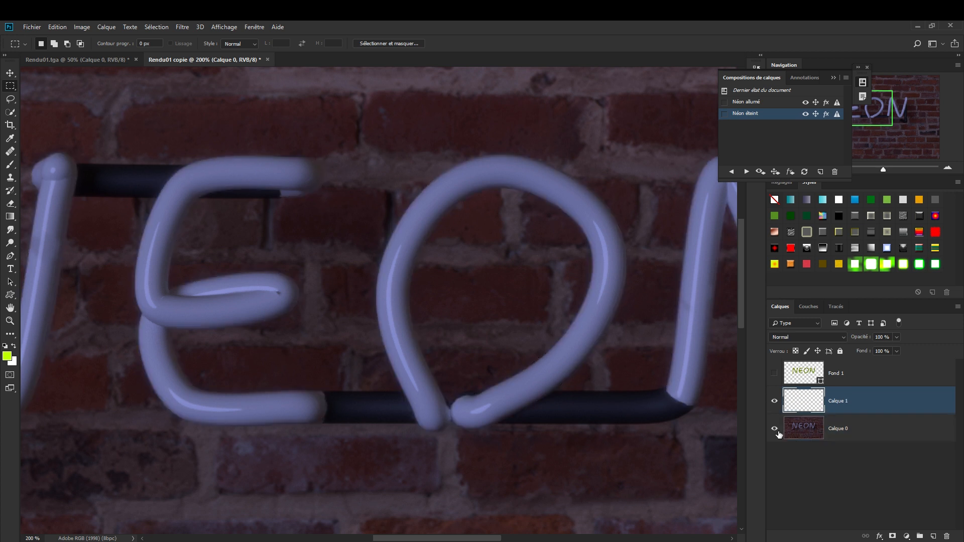
pyautogui.click(774, 430)
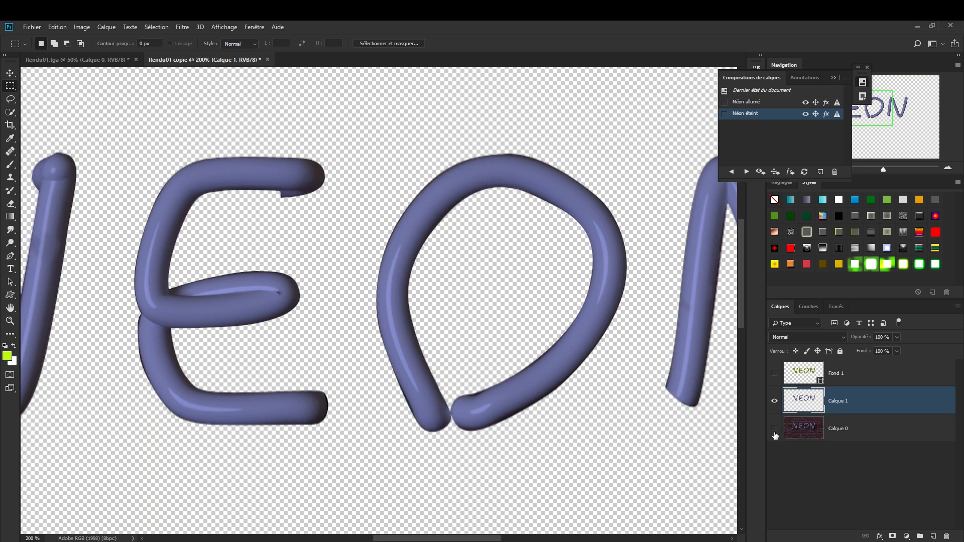
# - Compare the cut-out tubes on Calque 1 with the Fond 1 fill by toggling the fill layer's visibility
pyautogui.hotkey('ctrl', '-')
pyautogui.hotkey('ctrl', '-')
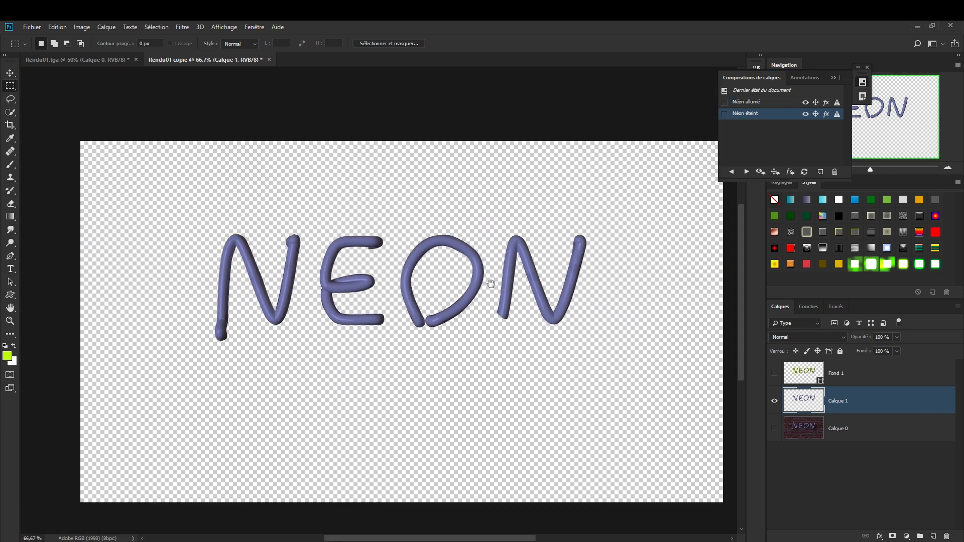
pyautogui.moveTo(491, 285); pyautogui.dragTo(494, 283)
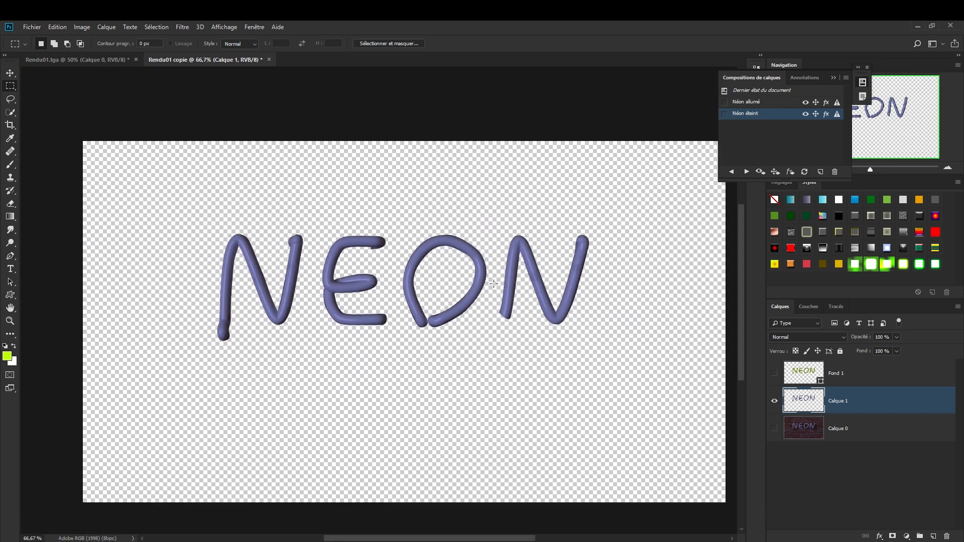
pyautogui.hotkey('ctrl', '+')
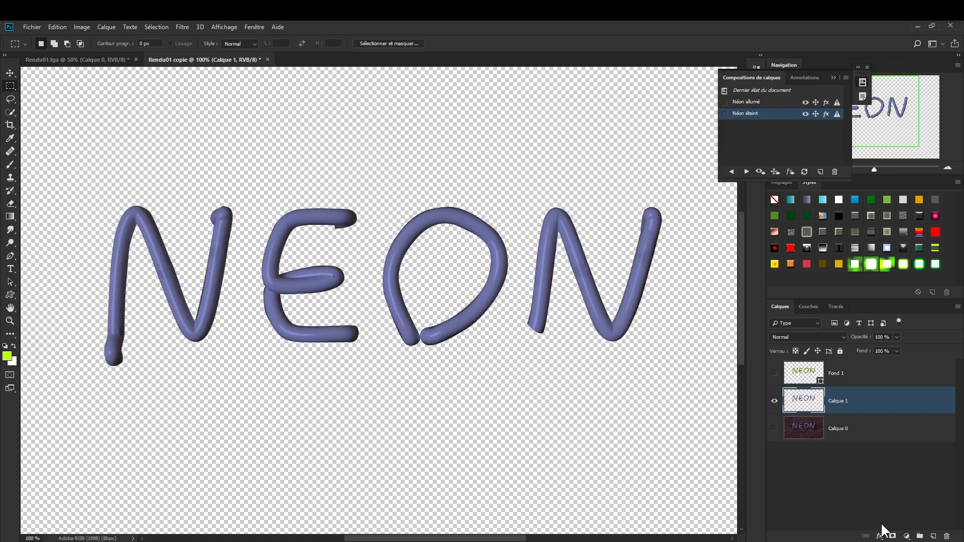
pyautogui.click(775, 374)
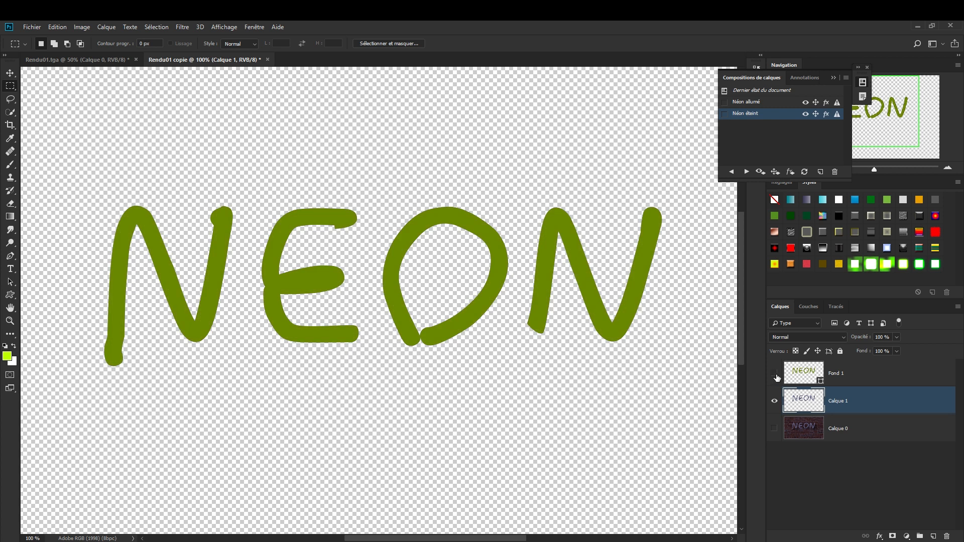
pyautogui.click(777, 376)
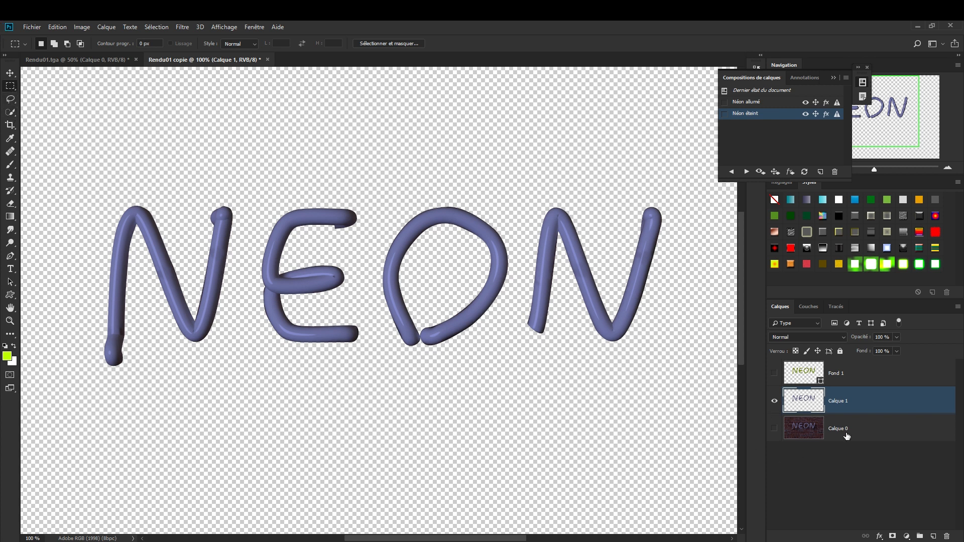
pyautogui.click(774, 375)
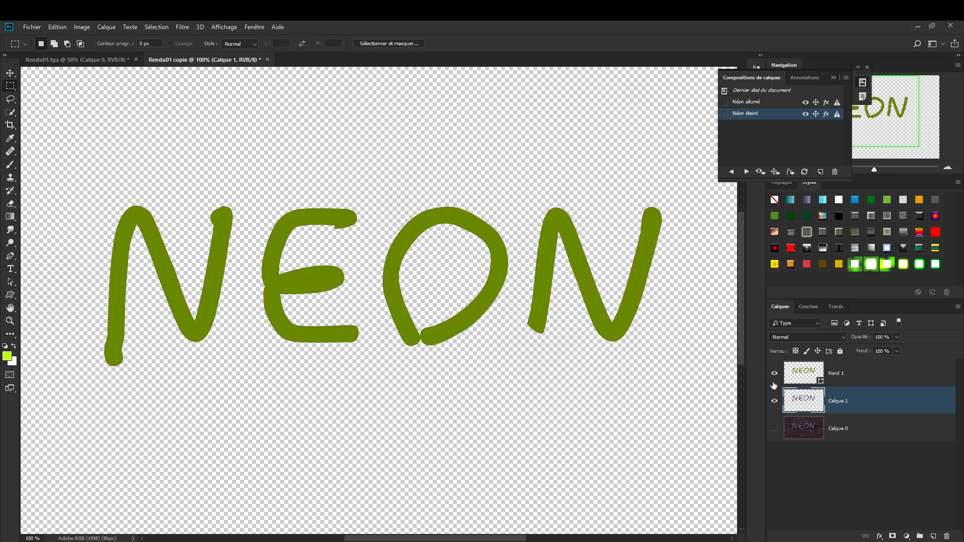
pyautogui.click(774, 374)
# - Show the Calque 0 brick wall again and apply the saved green neon layer style to Fond 1
pyautogui.click(775, 428)
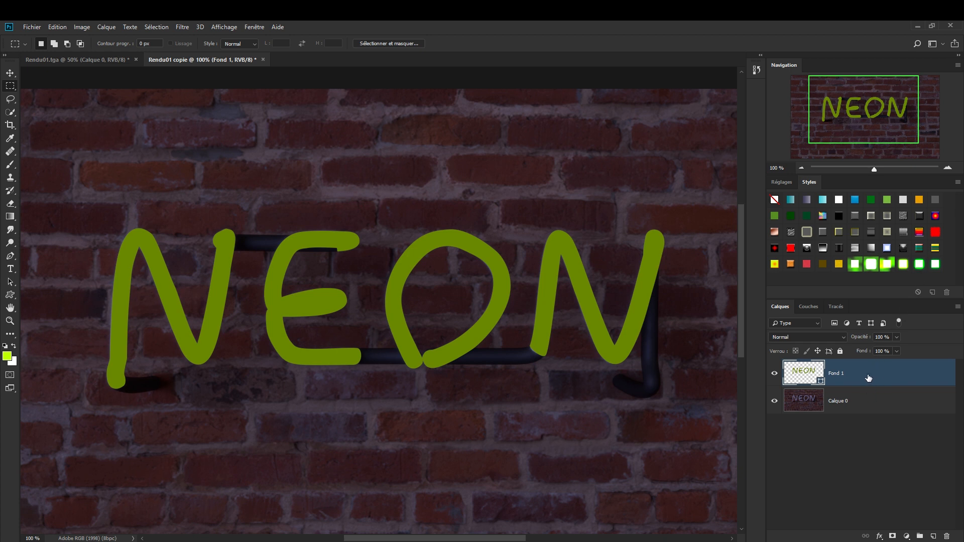
pyautogui.click(918, 264)
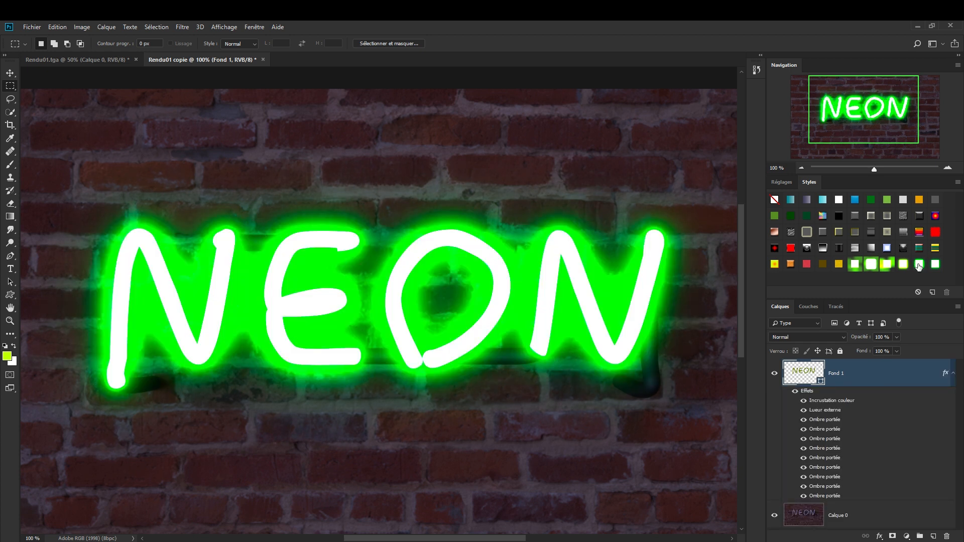
# - Examine the green glow around the NEON lettering both close up and against the whole brick wall
pyautogui.keyDown('alt'); pyautogui.click(399, 286); pyautogui.keyUp('alt')
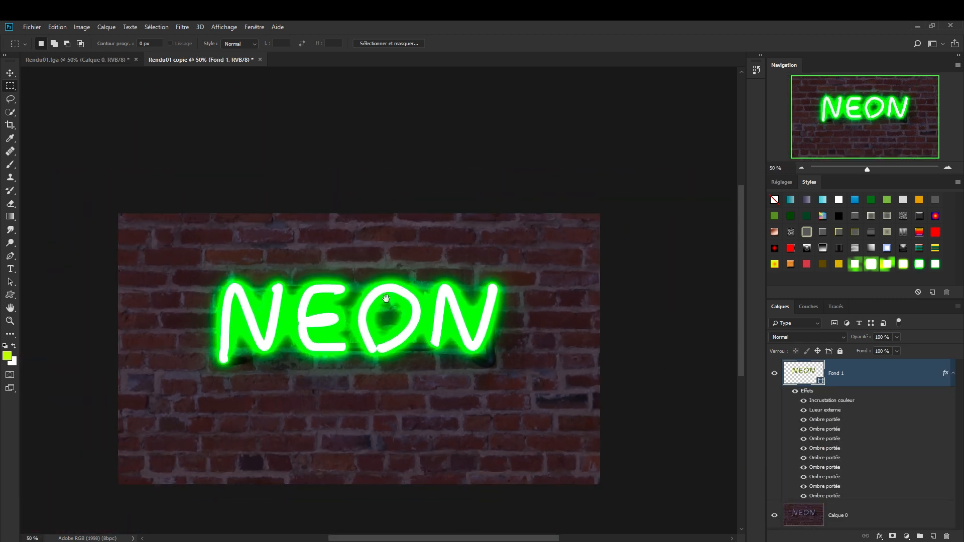
pyautogui.click(391, 305)
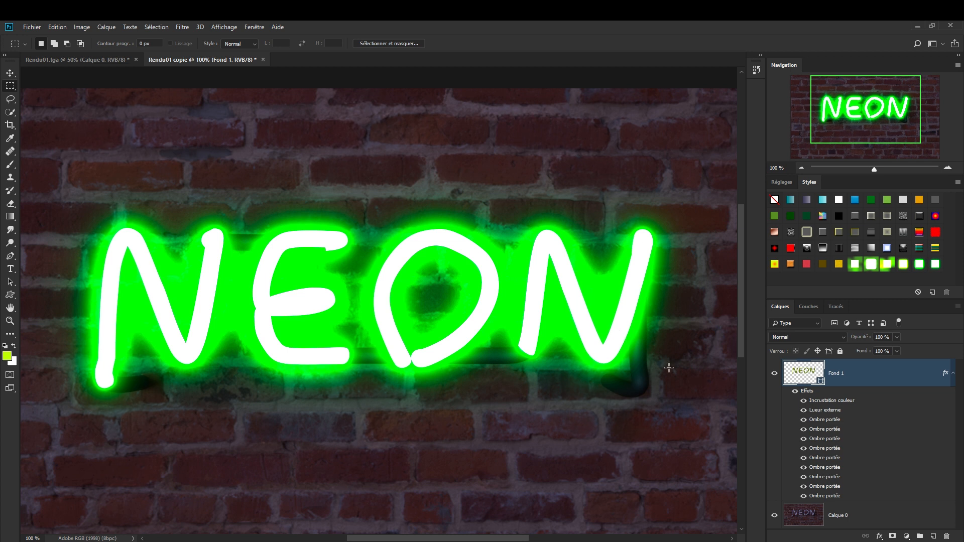
pyautogui.keyDown('alt'); pyautogui.click(603, 383); pyautogui.keyUp('alt')
pyautogui.moveTo(309, 249); pyautogui.dragTo(495, 281)
pyautogui.keyDown('ctrl'); pyautogui.click(436, 269); pyautogui.keyUp('ctrl')
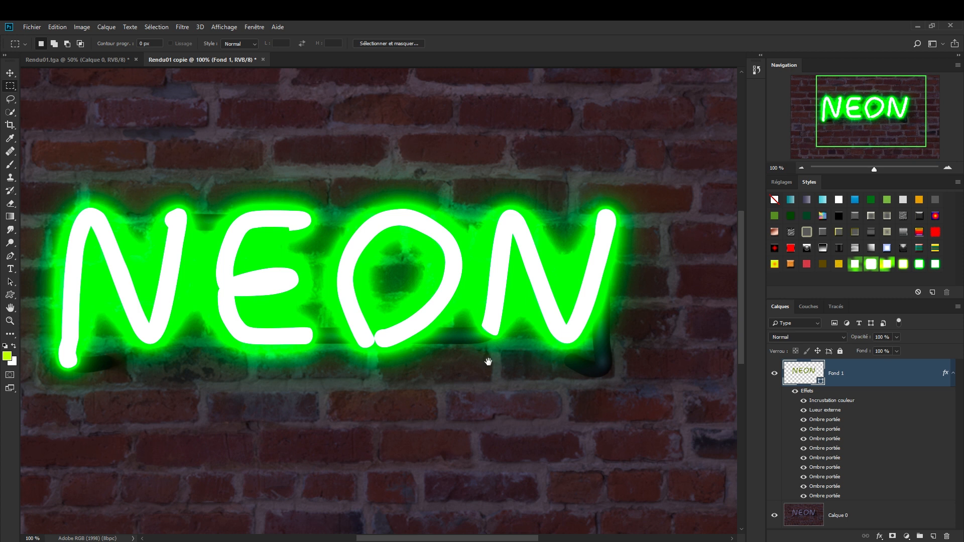
pyautogui.moveTo(488, 361); pyautogui.dragTo(377, 299)
pyautogui.scroll(-1, 377, 300)
pyautogui.moveTo(439, 338); pyautogui.dragTo(546, 335)
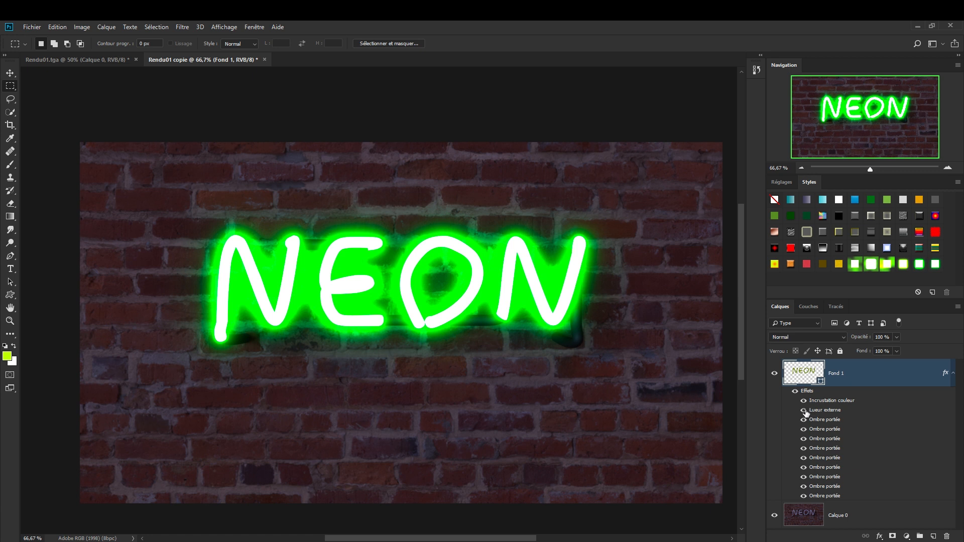
# - Compare Fond 1 with and without its outer glow, and reduce the outer glow's opacity to 17%
pyautogui.click(804, 410)
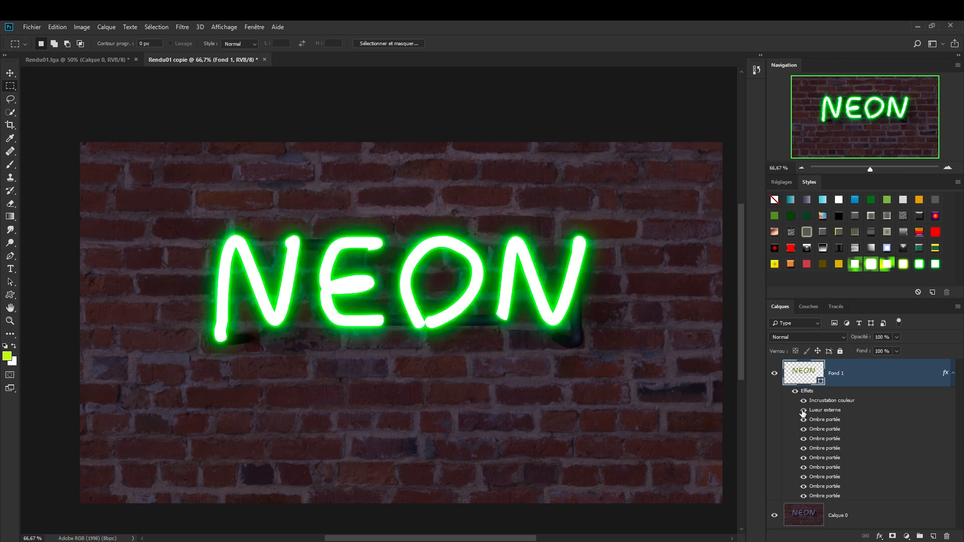
pyautogui.click(804, 411)
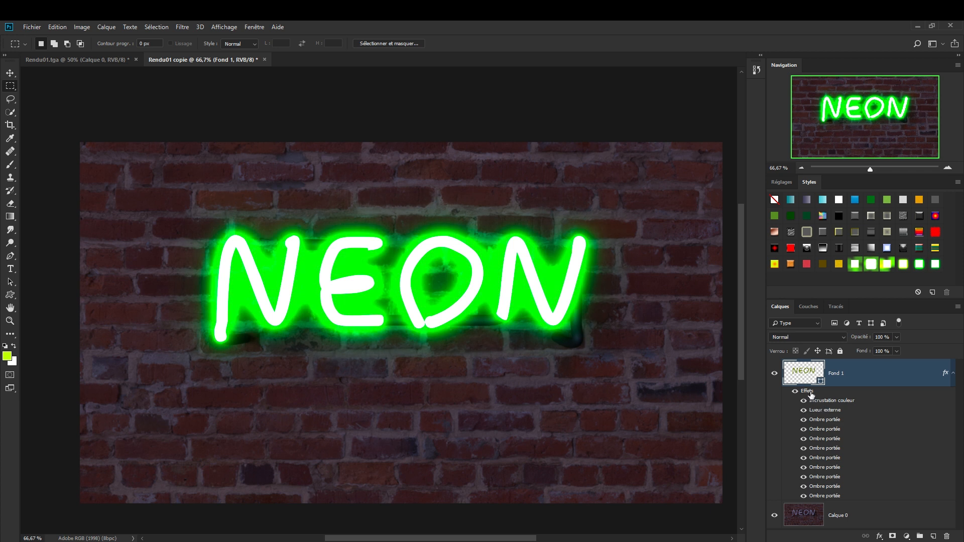
pyautogui.doubleClick(811, 395)
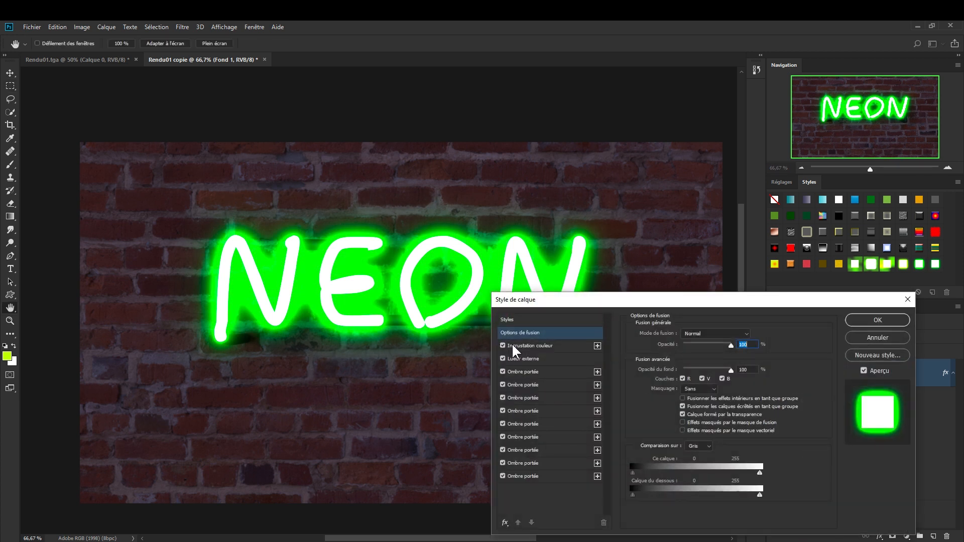
pyautogui.click(525, 359)
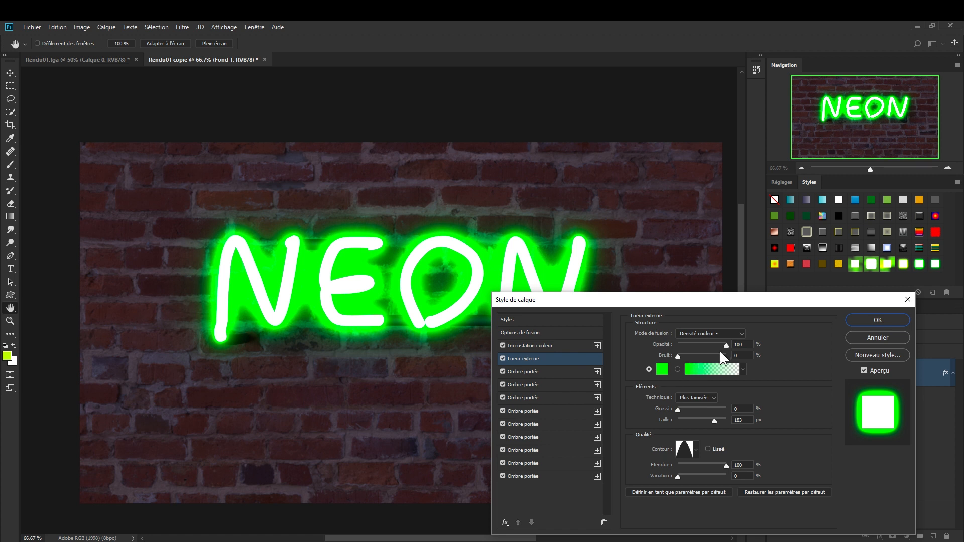
pyautogui.moveTo(707, 348); pyautogui.dragTo(689, 345)
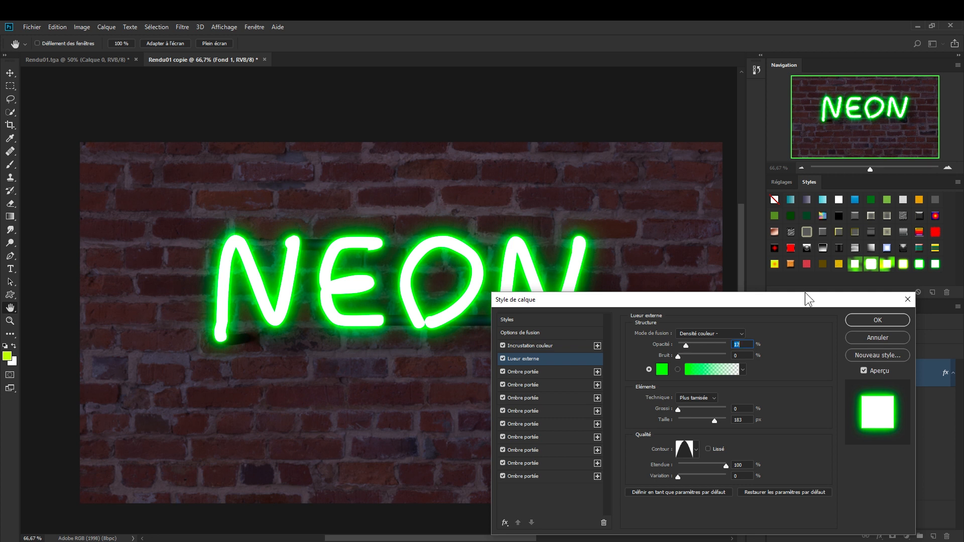
pyautogui.click(863, 321)
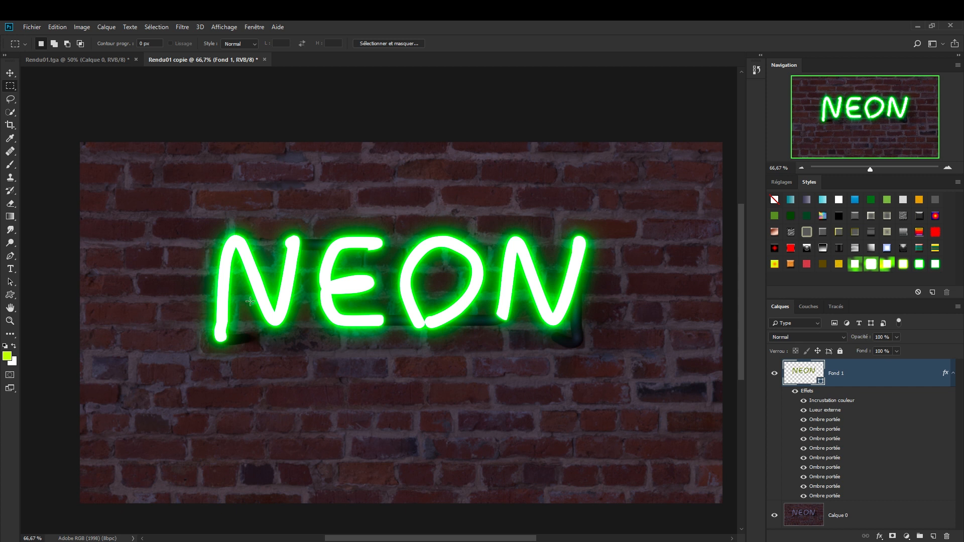
# - Convert the Calque 0 brick wall layer for smart filters
pyautogui.hotkey('ctrl', '-')
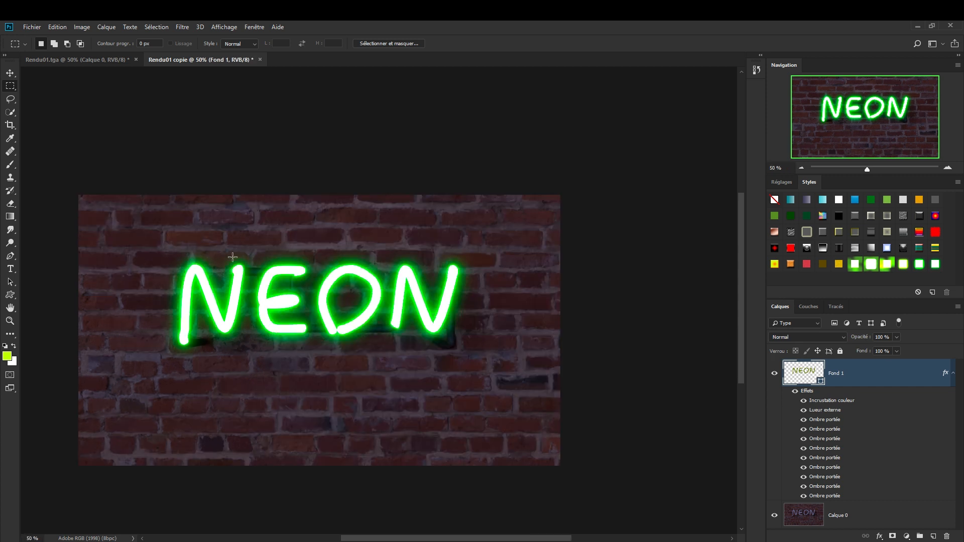
pyautogui.moveTo(443, 307); pyautogui.dragTo(516, 282)
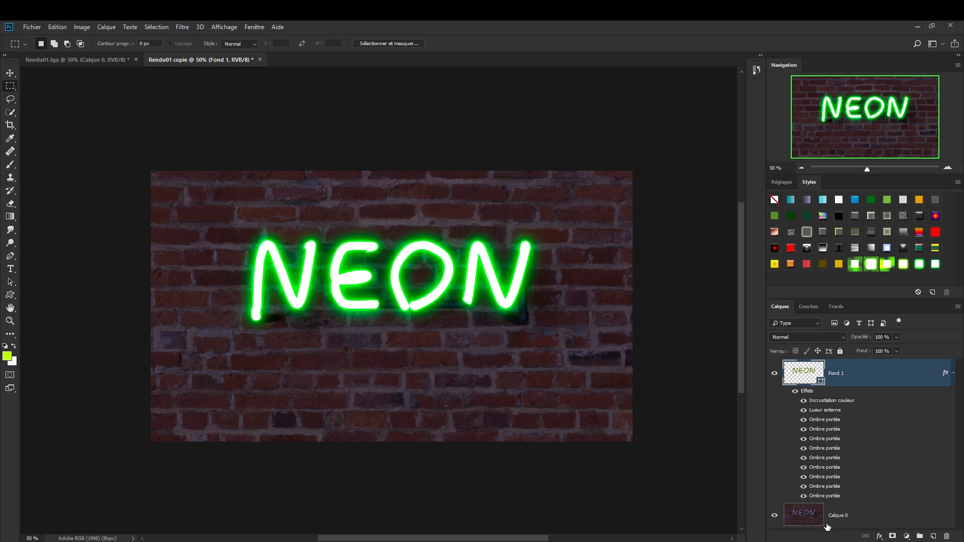
pyautogui.click(873, 521)
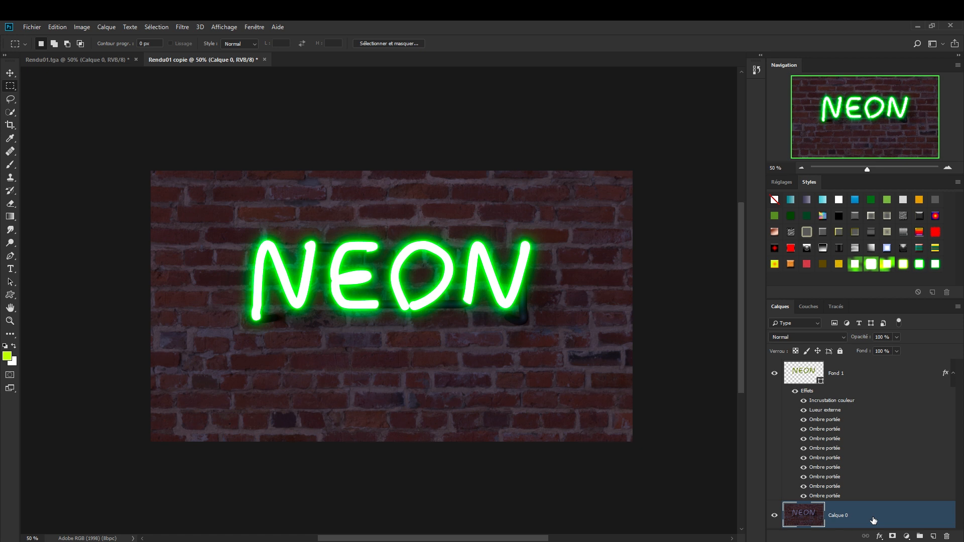
pyautogui.click(181, 28)
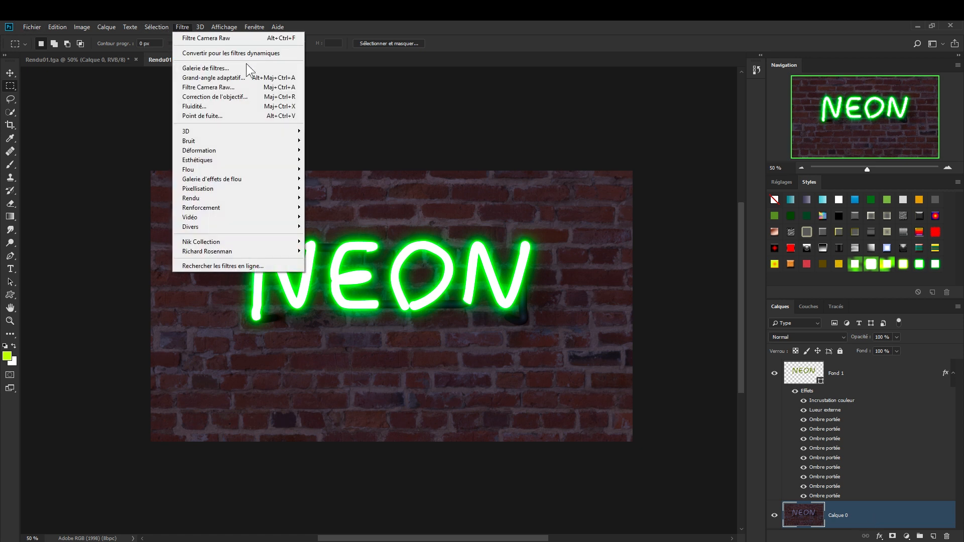
pyautogui.click(275, 53)
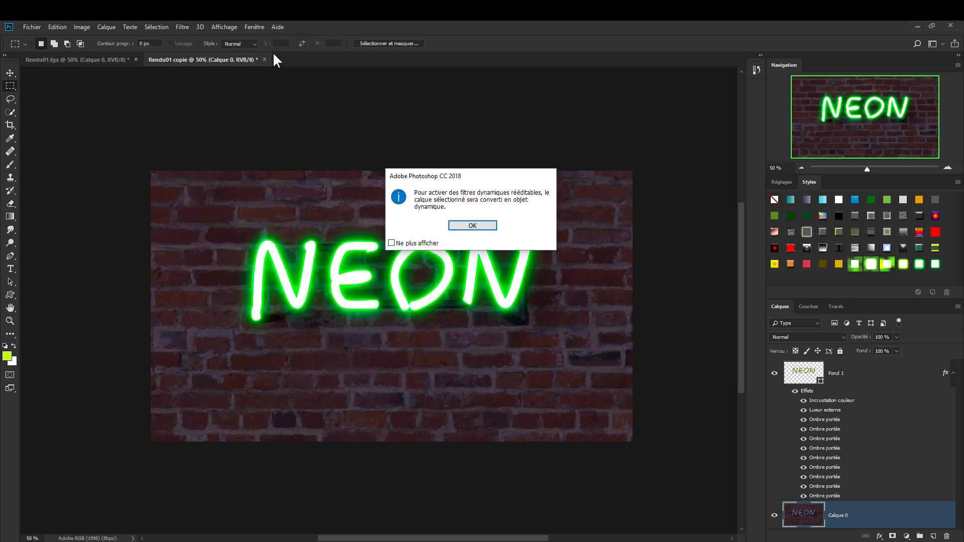
pyautogui.click(473, 226)
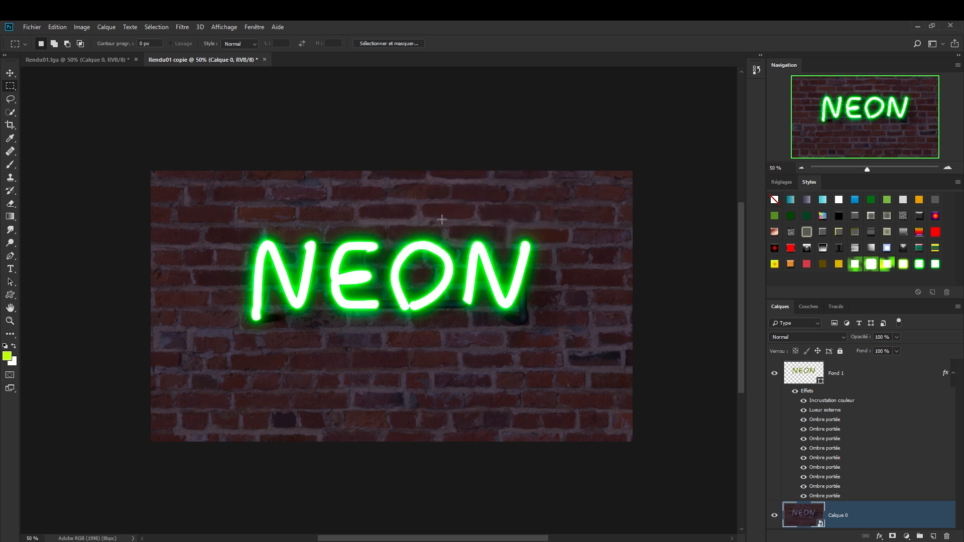
# - Start the Eclairage render filter on Calque 0 and inspect the Neon preset's point lights on the lettering
pyautogui.click(179, 26)
pyautogui.moveTo(209, 199)
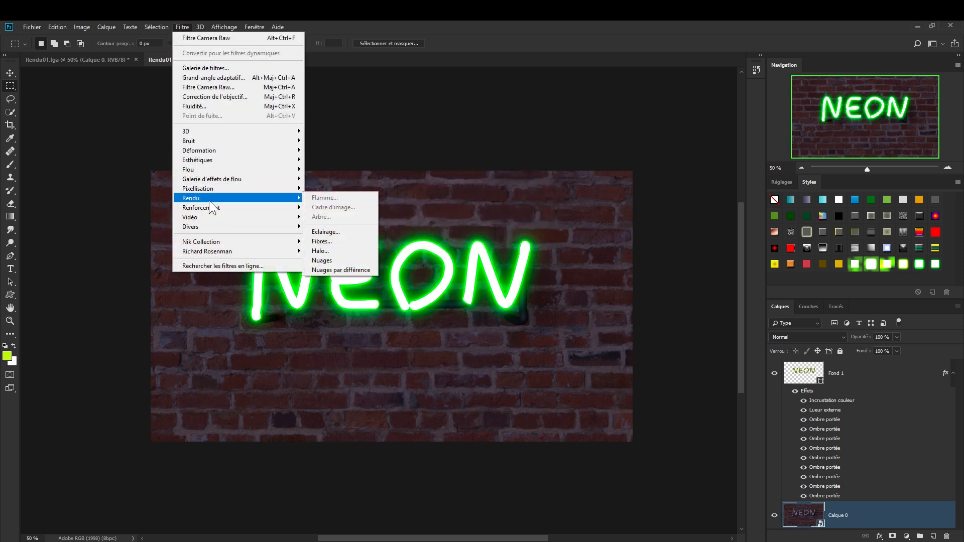
pyautogui.click(347, 234)
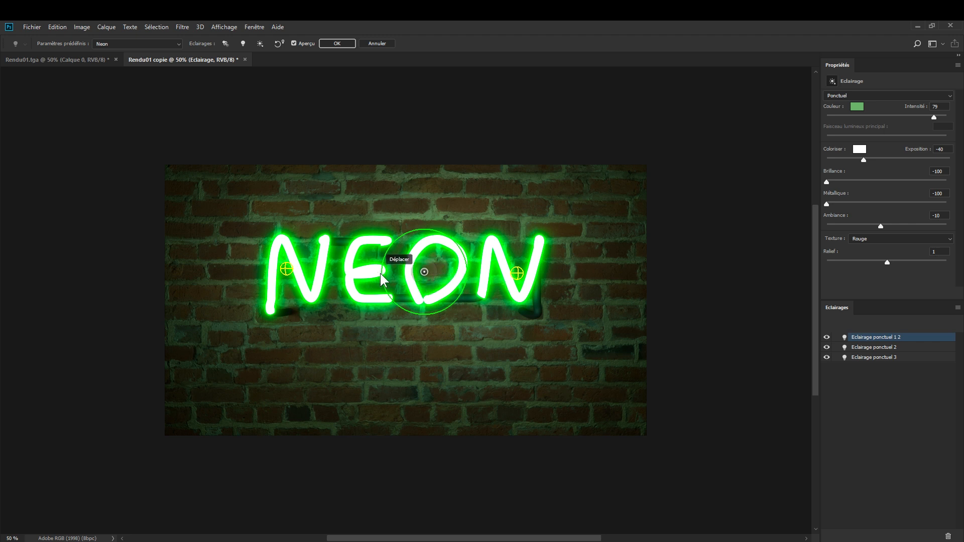
pyautogui.click(413, 288)
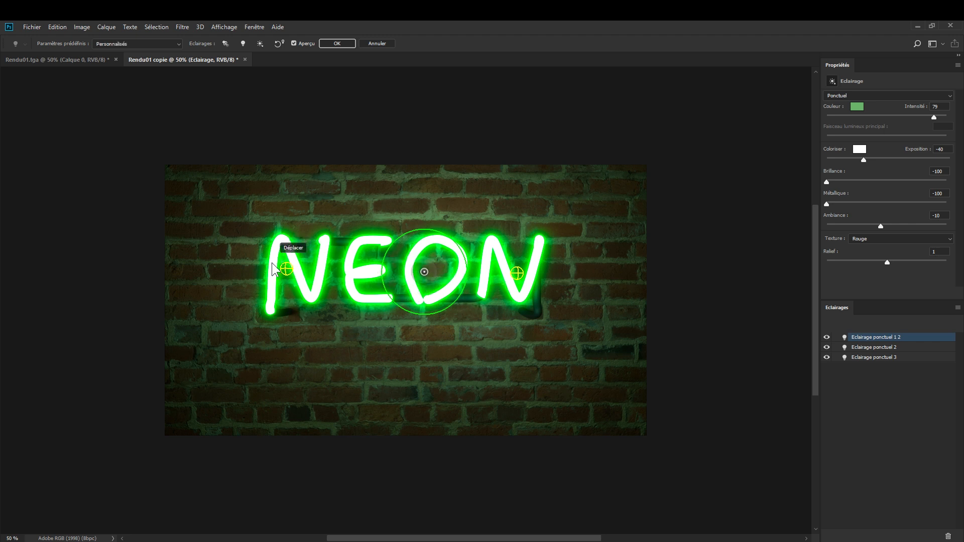
pyautogui.click(287, 269)
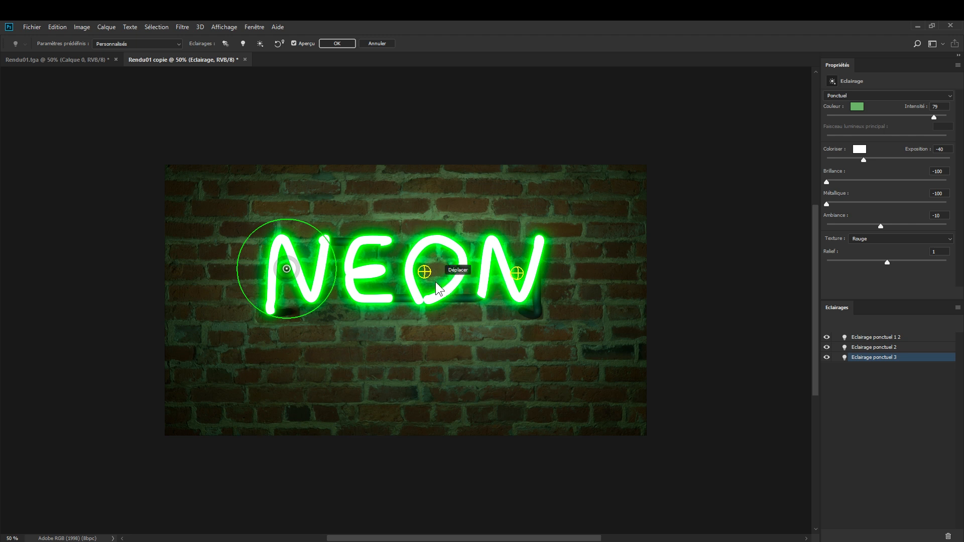
pyautogui.click(423, 277)
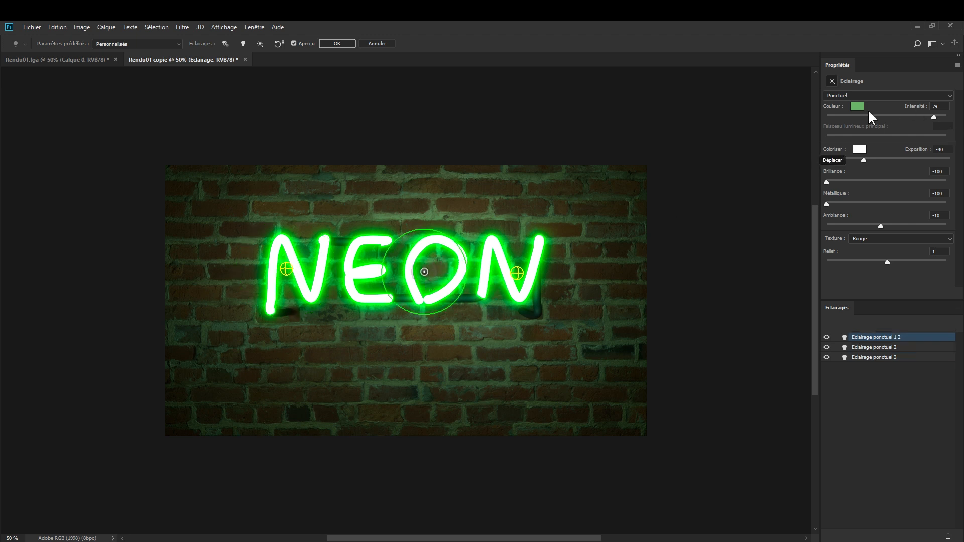
# - Review the middle light's type, its light colour and the ambient Coloriser colour, keeping the existing settings
pyautogui.click(855, 96)
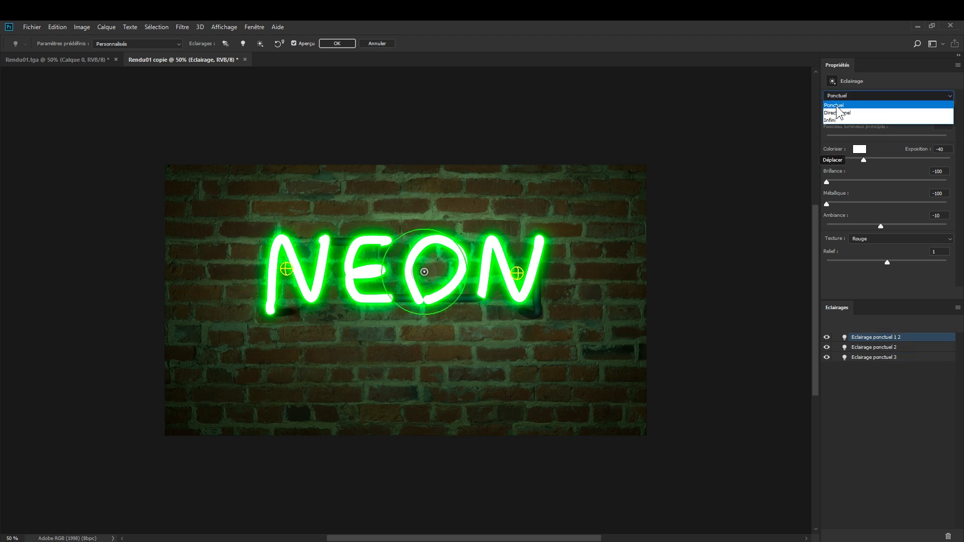
pyautogui.click(836, 106)
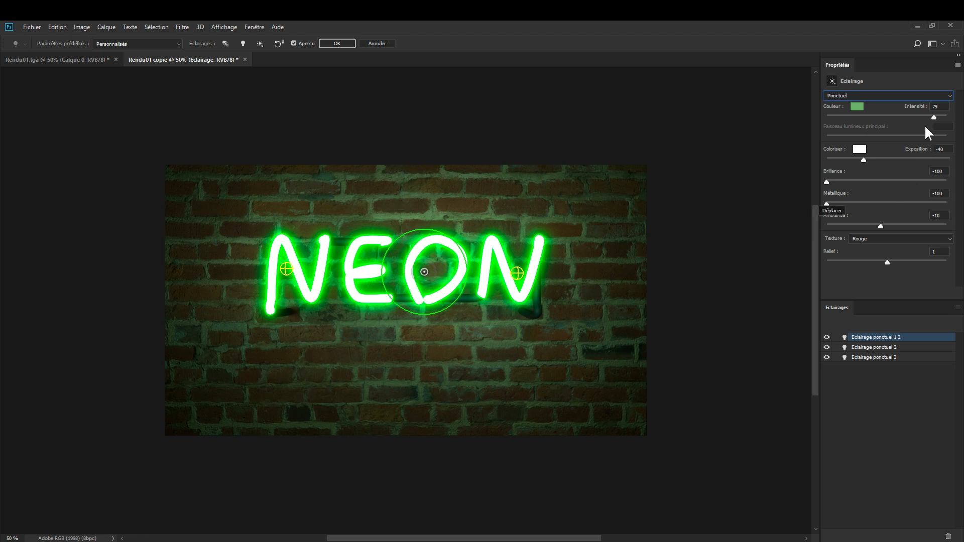
pyautogui.click(857, 107)
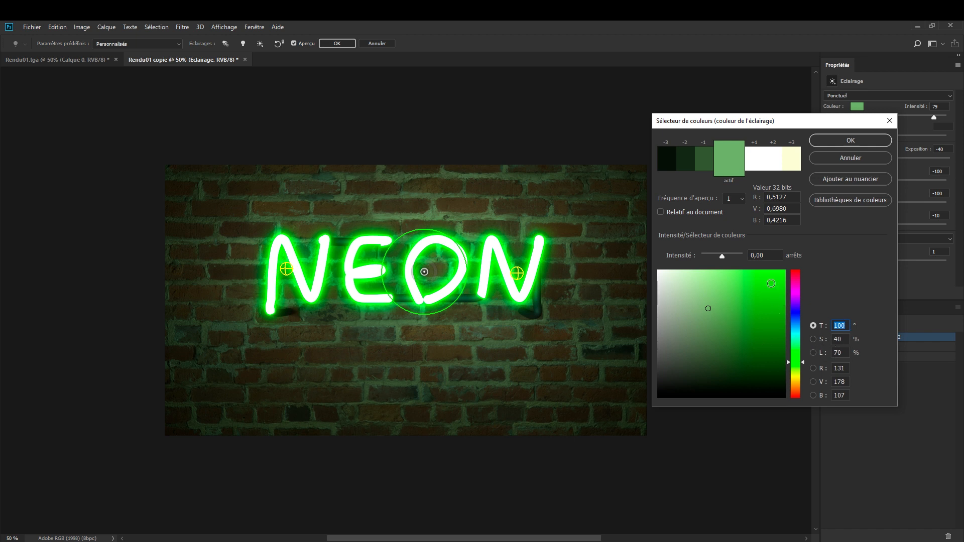
pyautogui.click(842, 146)
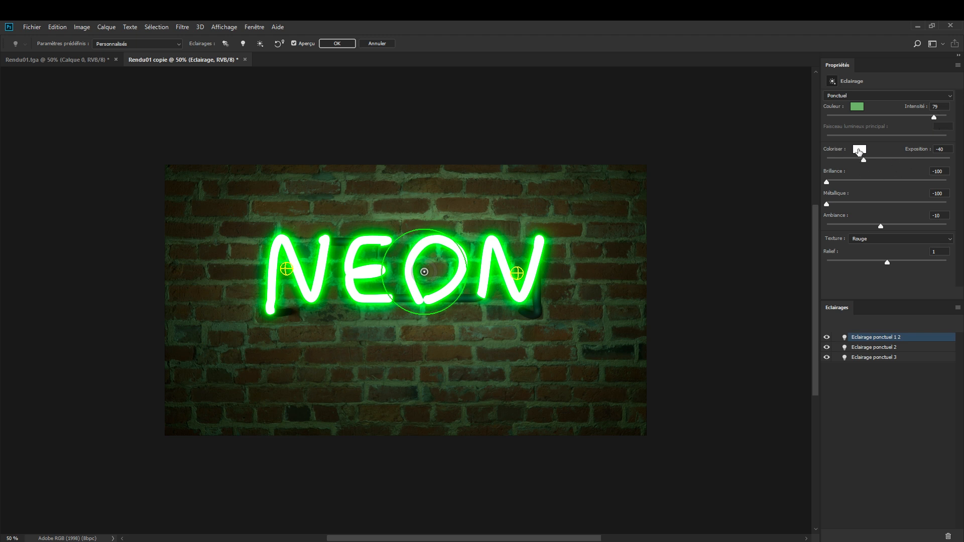
pyautogui.click(860, 149)
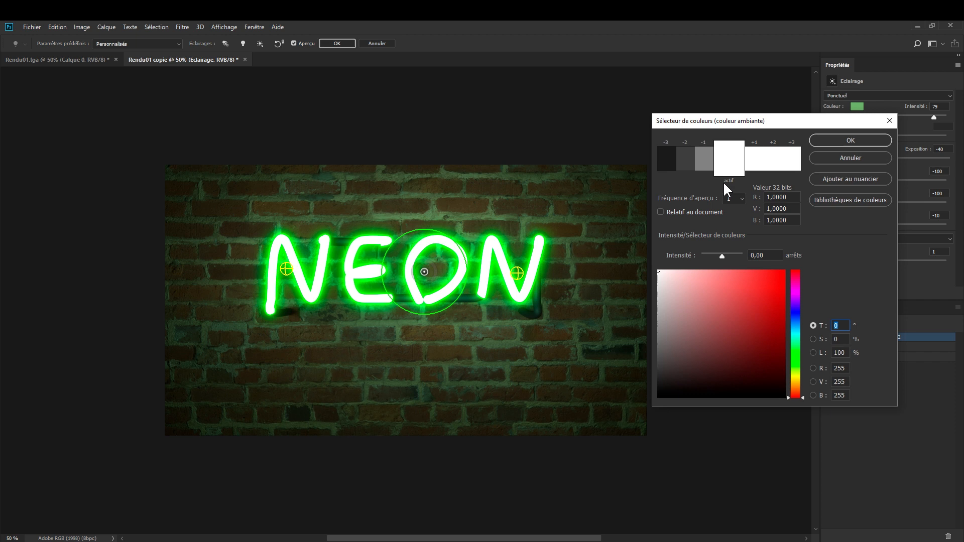
pyautogui.click(843, 138)
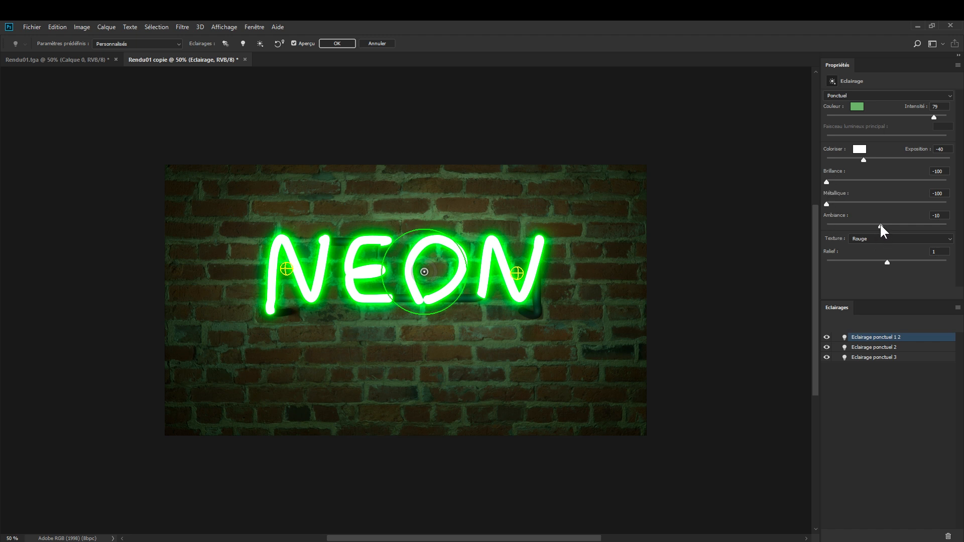
# - Review the lighting's Ambiance, Texture channel and Relief settings without changing them
pyautogui.moveTo(880, 225)
pyautogui.mouseDown()
pyautogui.moveTo(919, 227)
pyautogui.moveTo(890, 242)
pyautogui.moveTo(860, 237)
pyautogui.moveTo(894, 231)
pyautogui.moveTo(883, 233)
pyautogui.mouseUp()
pyautogui.click(881, 241)
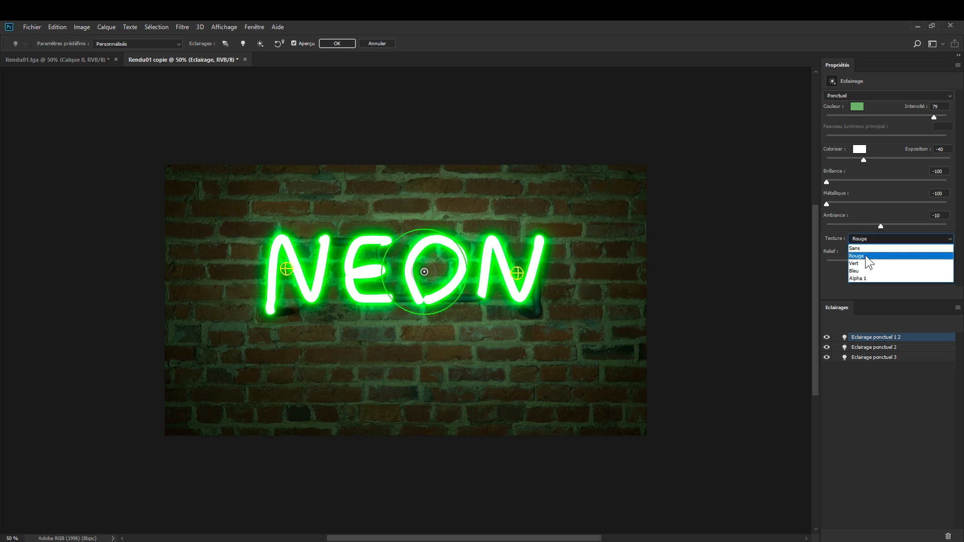
pyautogui.click(955, 275)
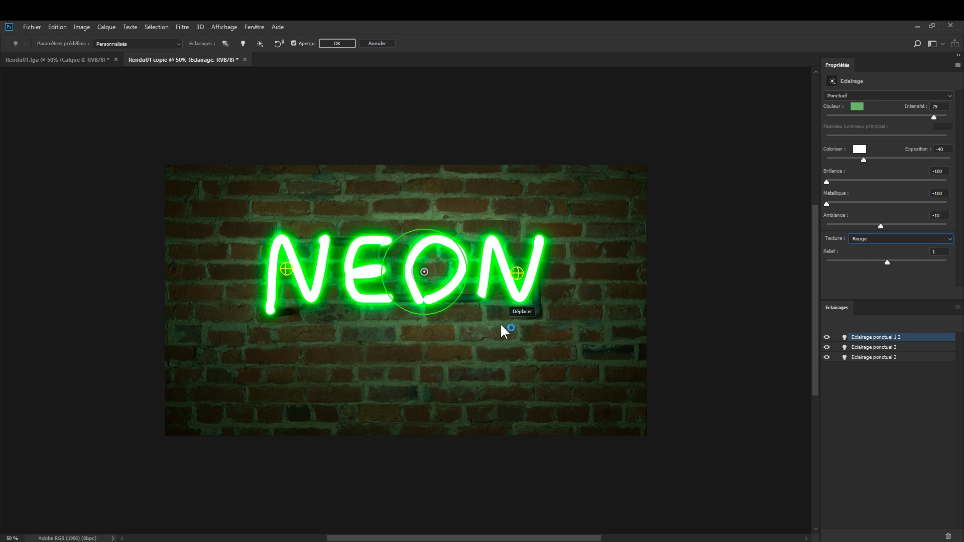
pyautogui.hotkey('ctrl', 'z')
pyautogui.moveTo(888, 261)
pyautogui.mouseDown()
pyautogui.moveTo(925, 262)
pyautogui.moveTo(878, 263)
pyautogui.moveTo(888, 264)
pyautogui.mouseUp()
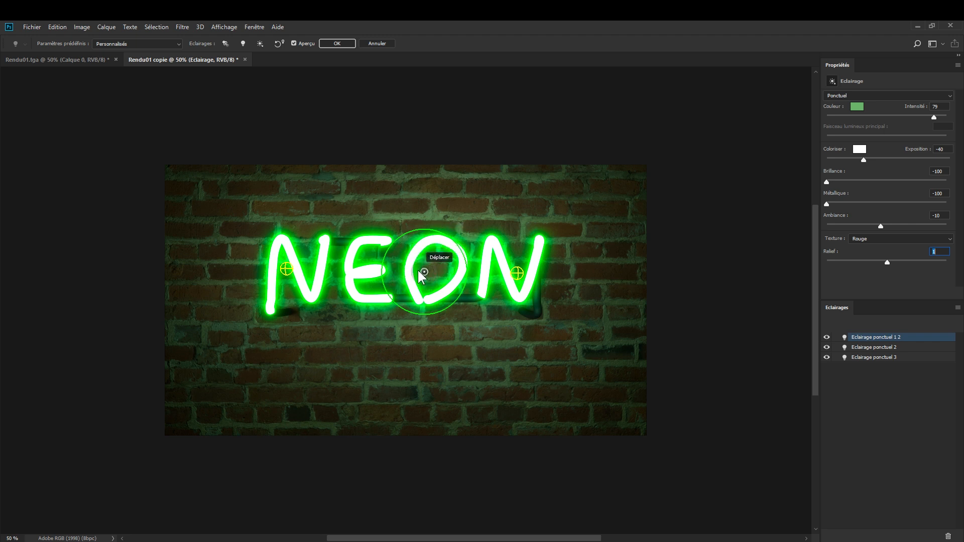
# - Try adding a directional light, shifting it towards the final N and switching its type to Ponctuel
pyautogui.click(225, 44)
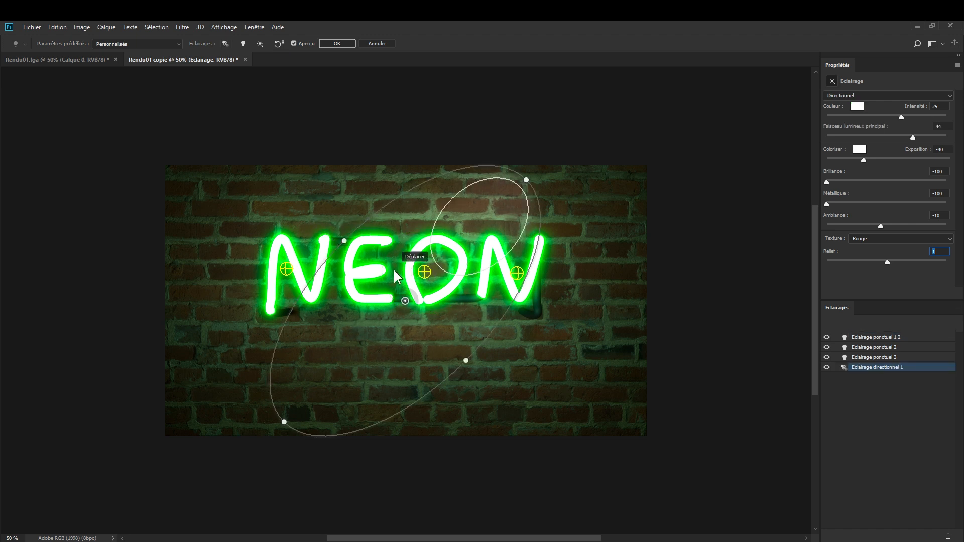
pyautogui.moveTo(526, 180); pyautogui.dragTo(577, 202)
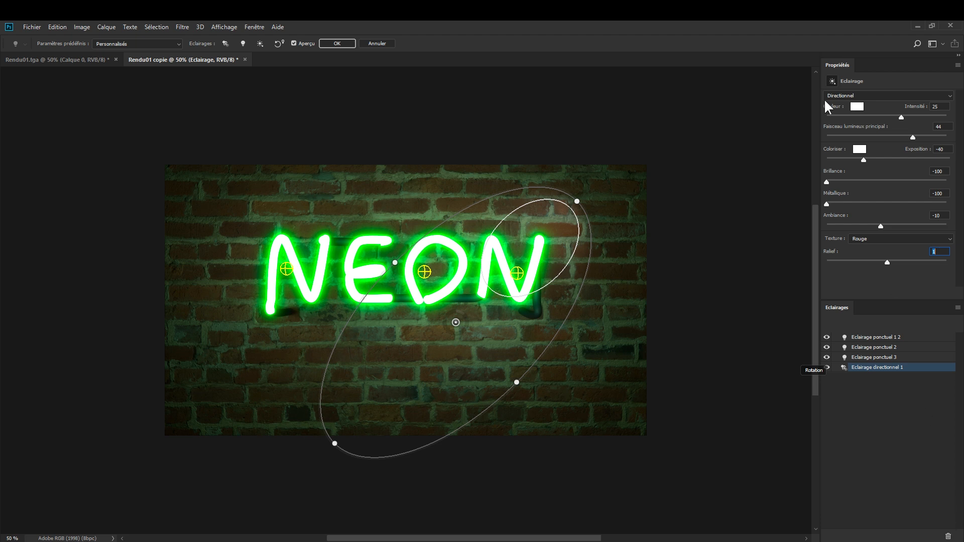
pyautogui.click(856, 95)
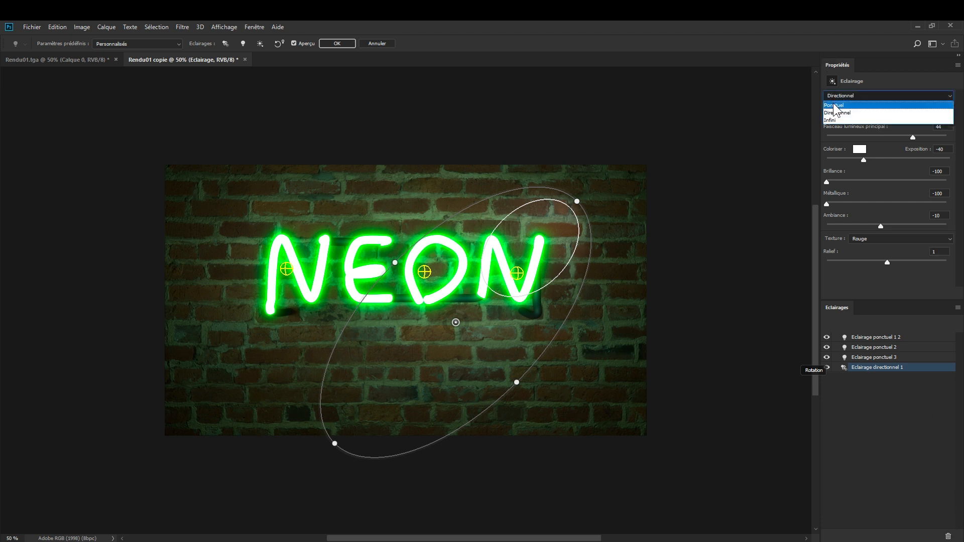
pyautogui.click(835, 105)
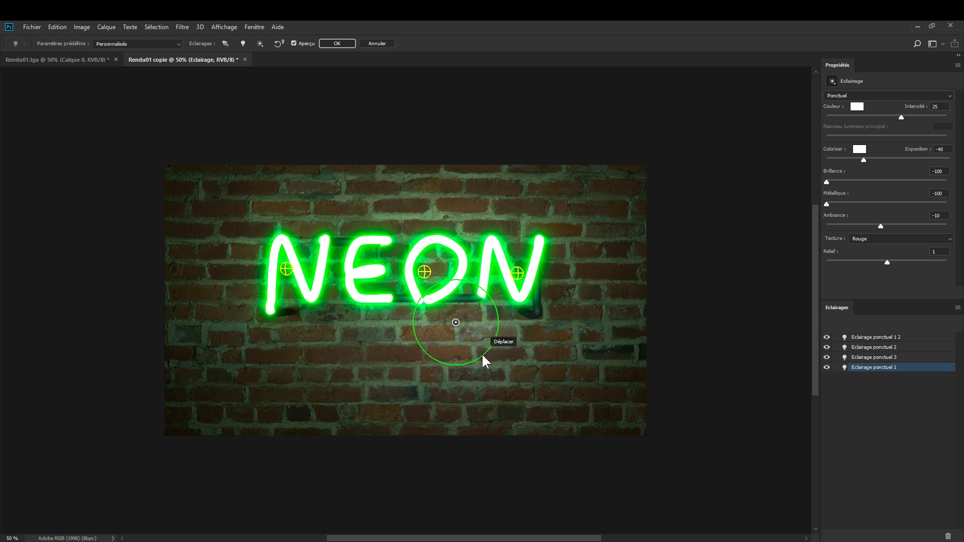
pyautogui.moveTo(483, 354); pyautogui.dragTo(509, 376)
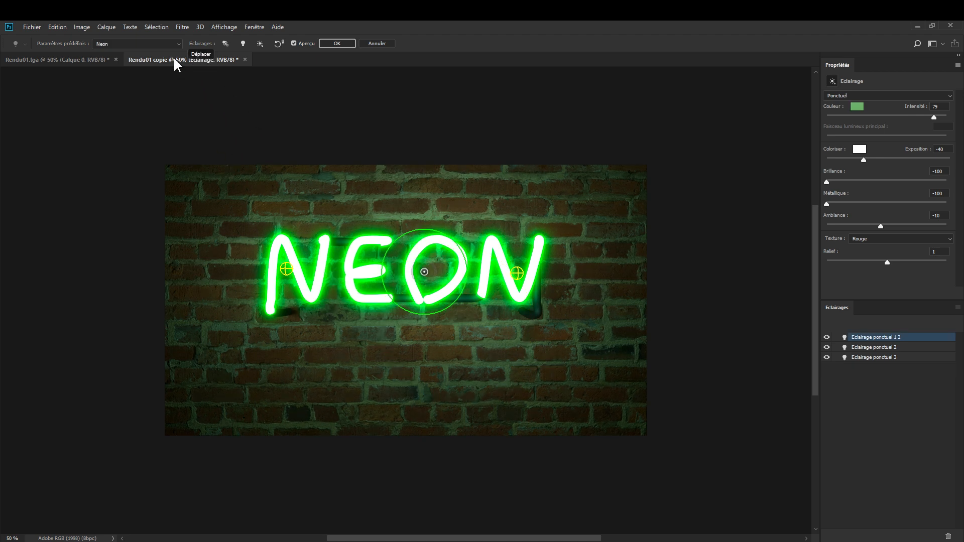
# - Reposition the three Neon preset point lights, shifting the middle one towards the gap between E and O, and apply the Eclairage filter
pyautogui.click(161, 42)
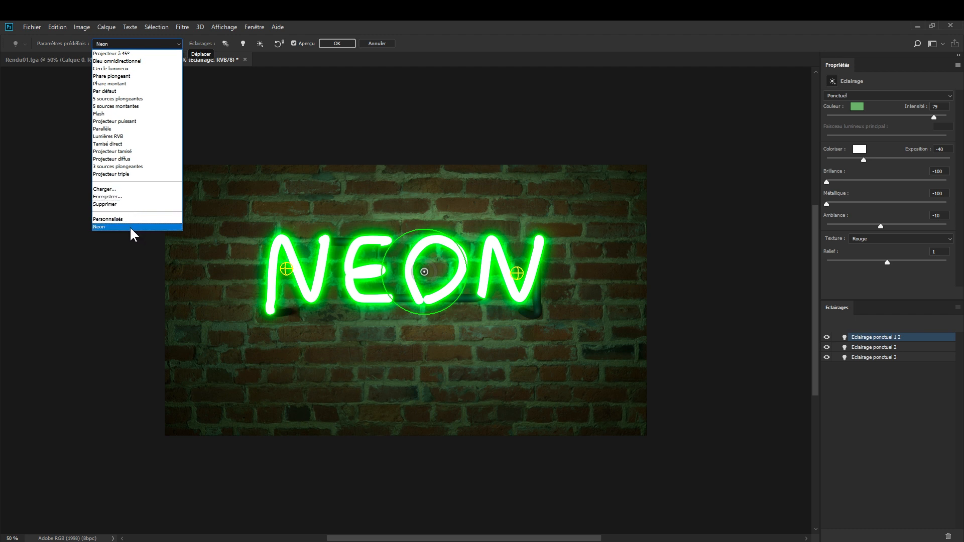
pyautogui.click(491, 21)
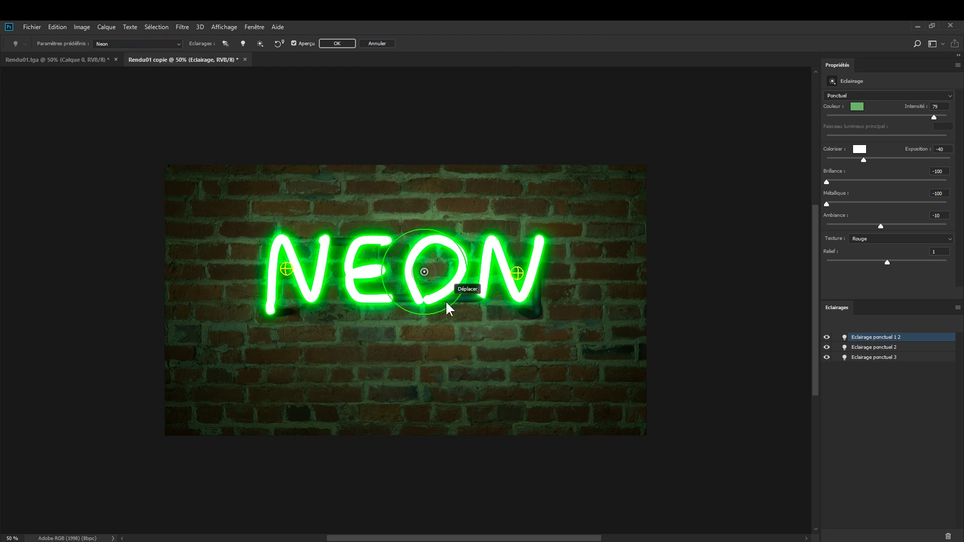
pyautogui.moveTo(424, 271); pyautogui.dragTo(408, 275)
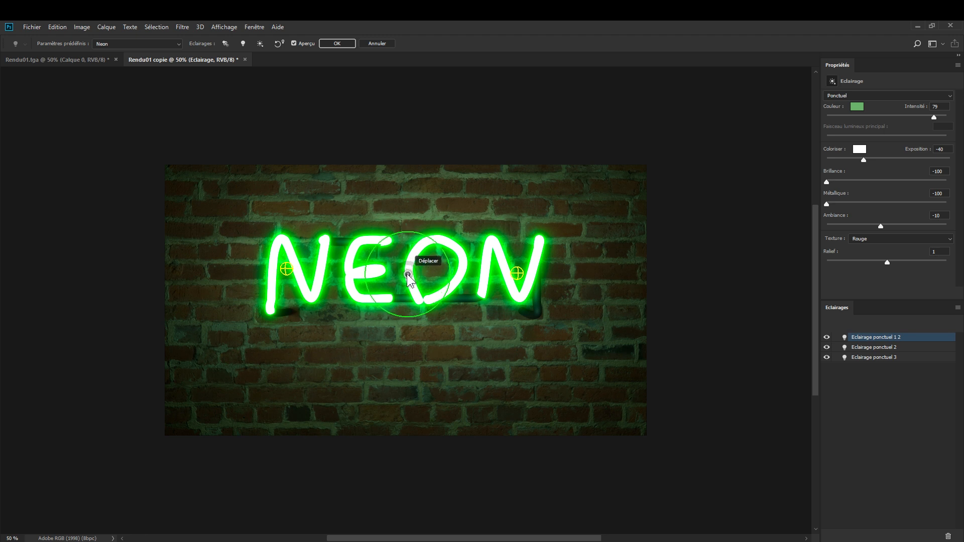
pyautogui.click(289, 271)
pyautogui.moveTo(292, 274); pyautogui.dragTo(297, 279)
pyautogui.click(517, 273)
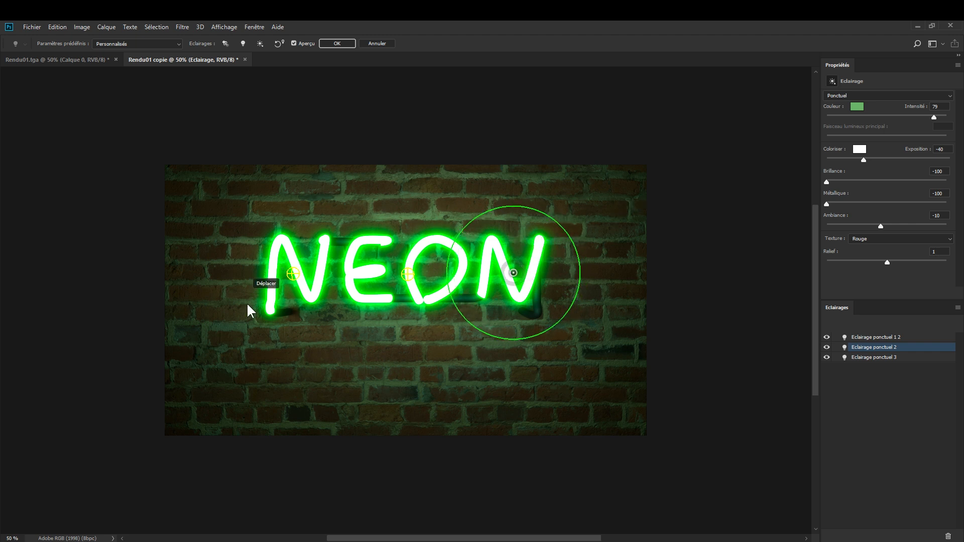
pyautogui.click(334, 43)
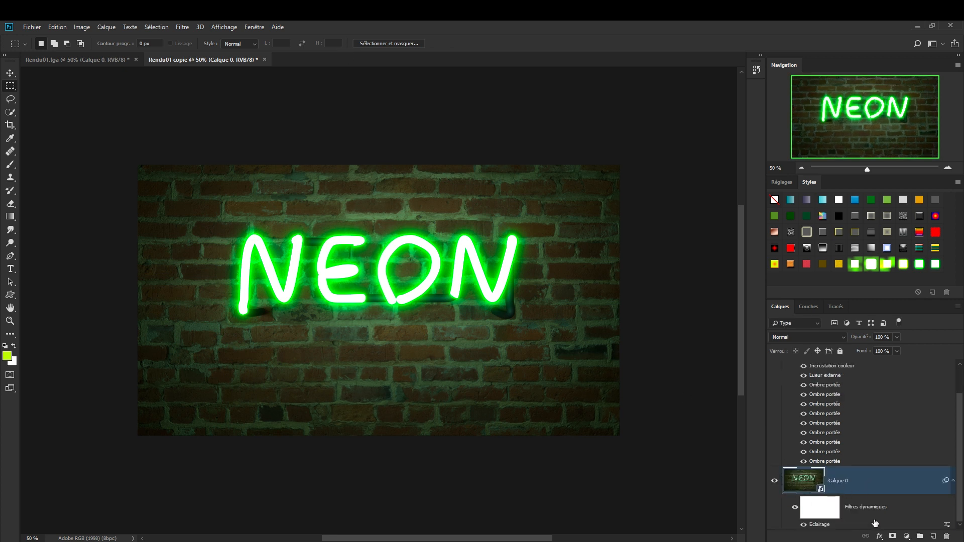
# - Compare the brick wall with the Eclairage smart filter on Calque 0 hidden and shown
pyautogui.click(804, 525)
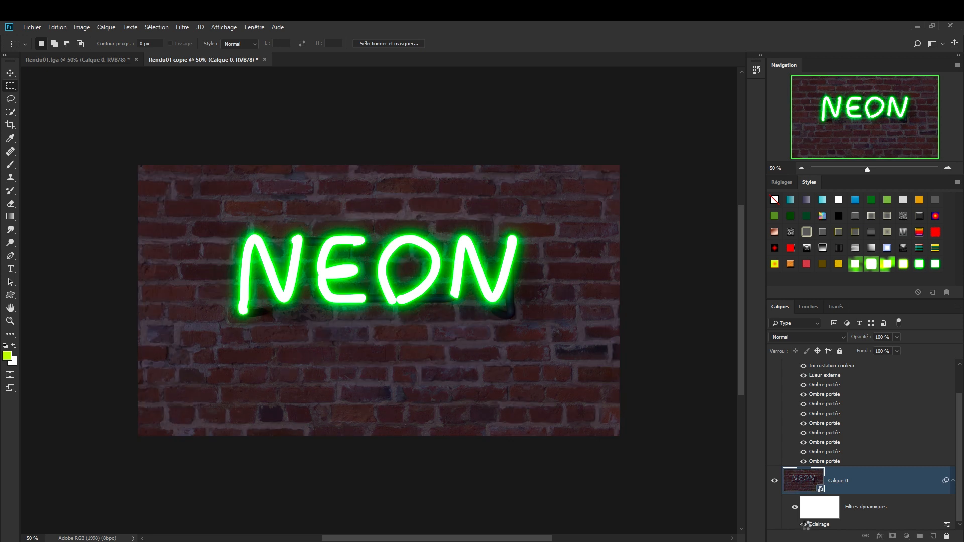
pyautogui.click(804, 525)
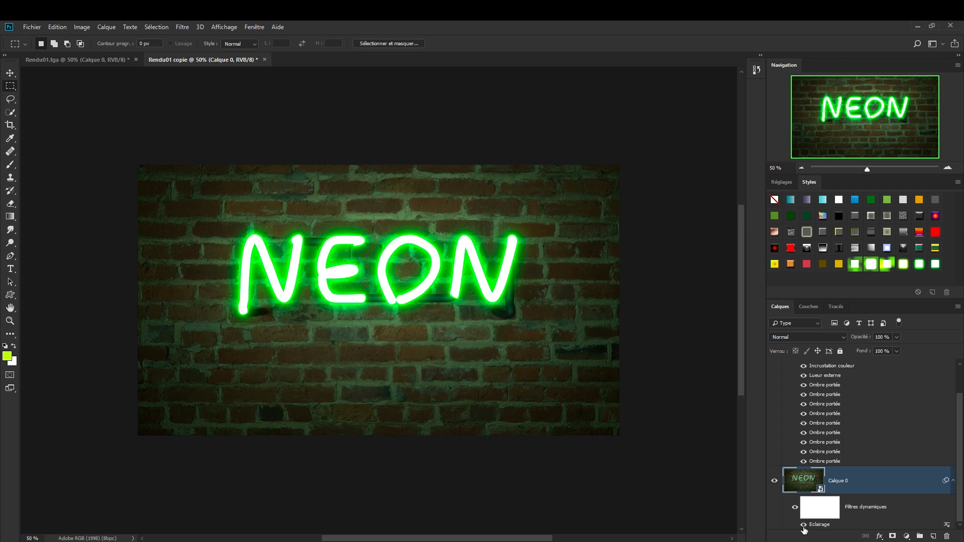
pyautogui.click(804, 528)
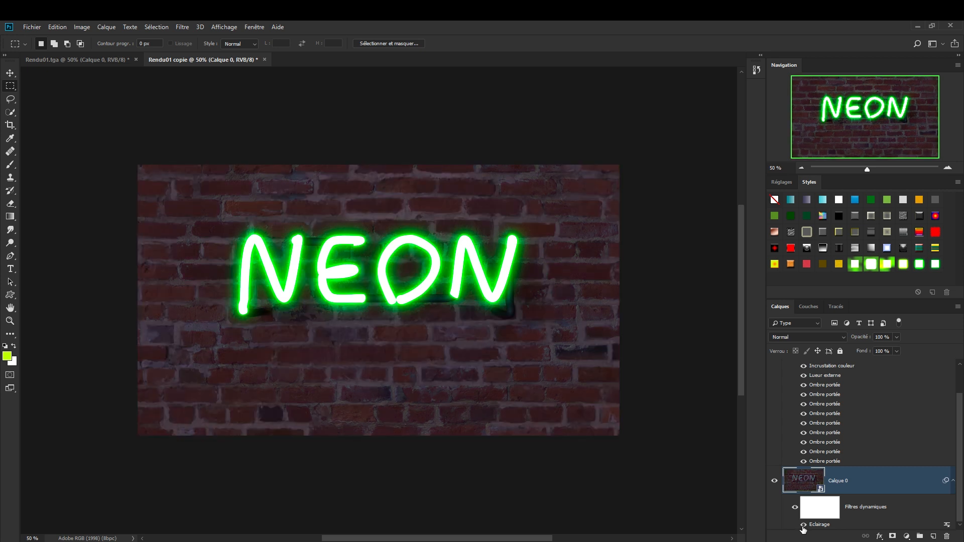
pyautogui.click(804, 525)
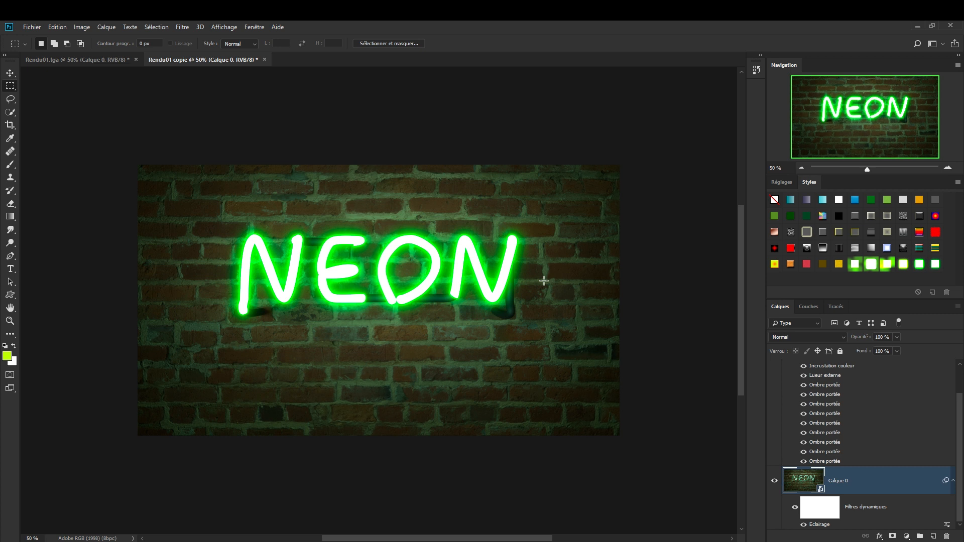
# - Rename the Fond 1 layer as Neon and duplicate it
pyautogui.scroll(2, 894, 420)
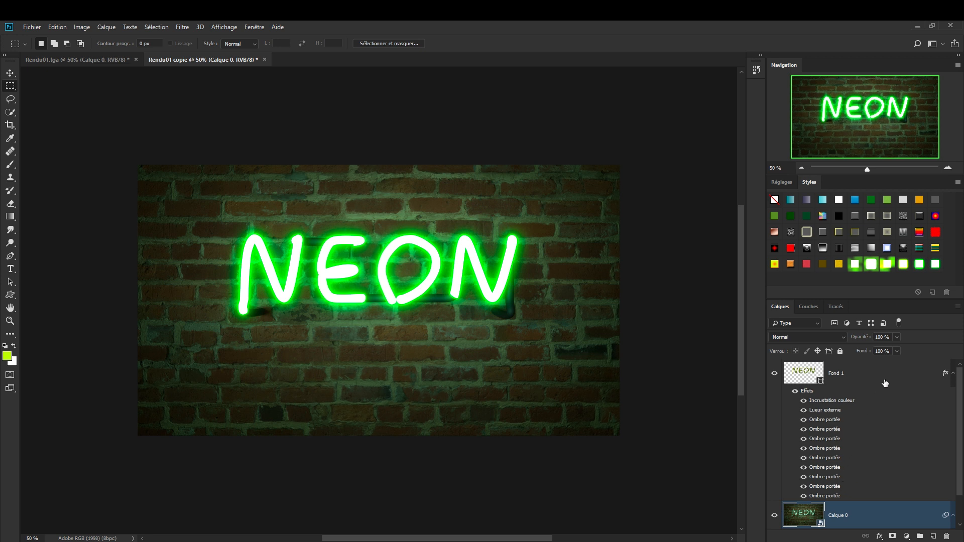
pyautogui.click(955, 377)
pyautogui.click(873, 384)
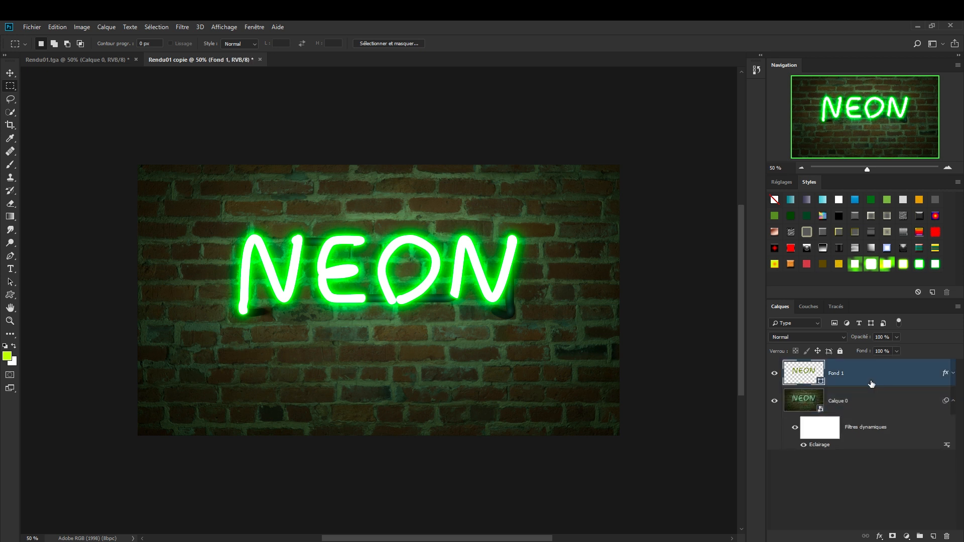
pyautogui.doubleClick(837, 375)
pyautogui.write('Neon')
pyautogui.press('Return')
pyautogui.hotkey('ctrl', 'j')
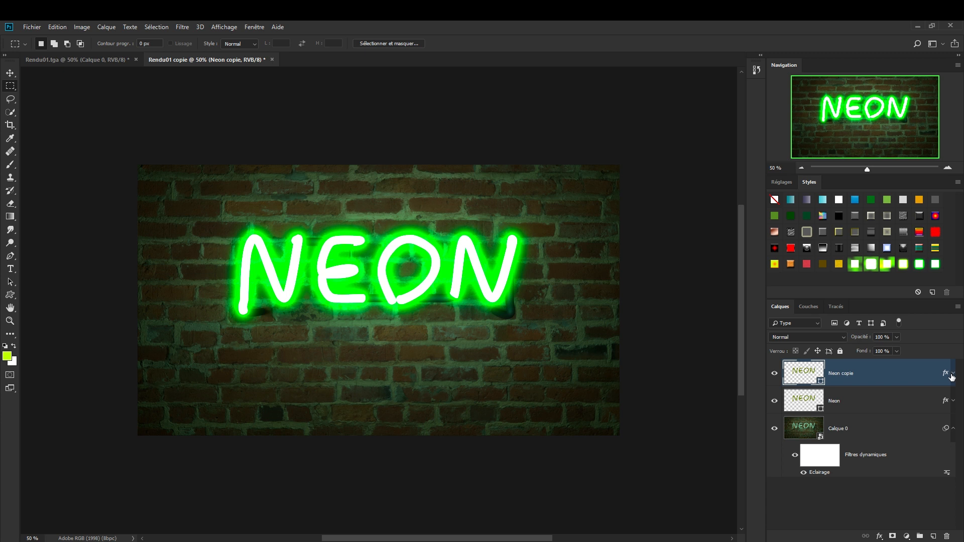
# - Hide all the Ombre portée effects on the Neon copie layer, keeping Incrustation couleur and Lueur externe active
pyautogui.click(954, 378)
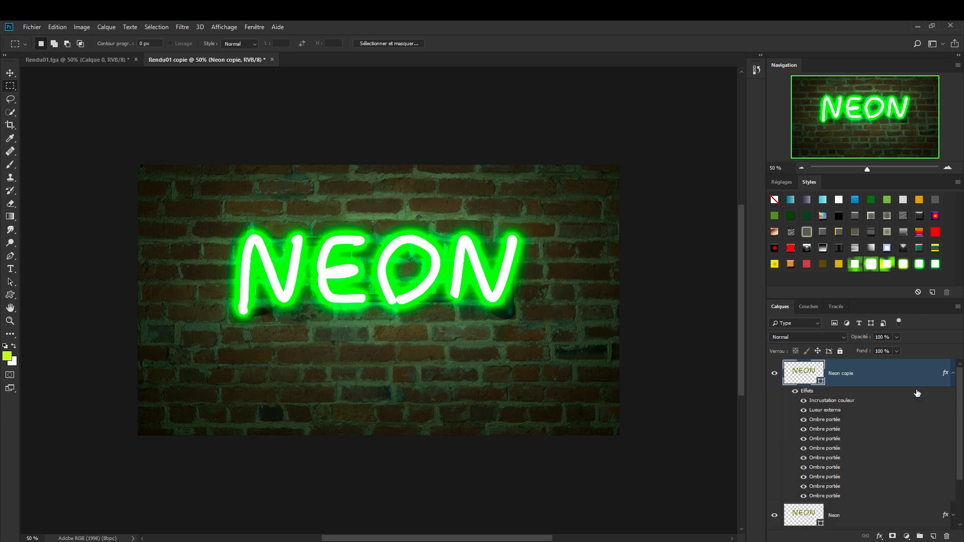
pyautogui.click(804, 420)
pyautogui.click(803, 429)
pyautogui.click(804, 439)
pyautogui.click(804, 449)
pyautogui.click(803, 458)
pyautogui.click(804, 467)
pyautogui.click(803, 496)
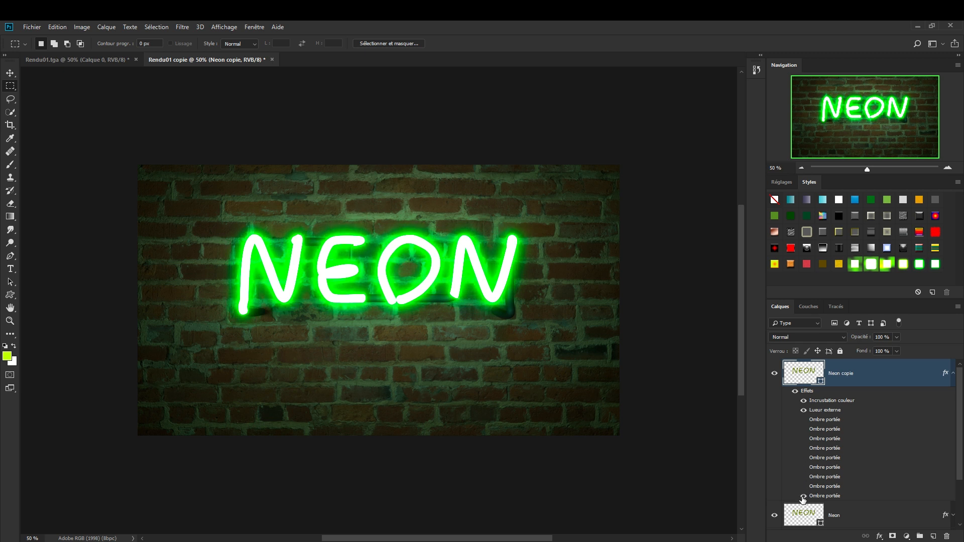
pyautogui.click(804, 411)
pyautogui.click(804, 411)
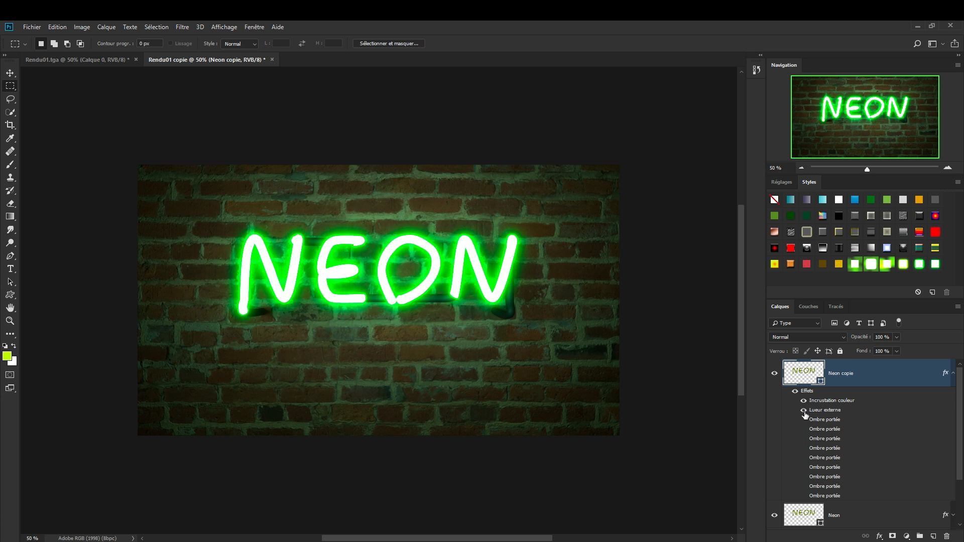
pyautogui.click(804, 411)
# - Change the Lueur externe colour of Neon copie to the yellow d2d43a
pyautogui.doubleClick(821, 413)
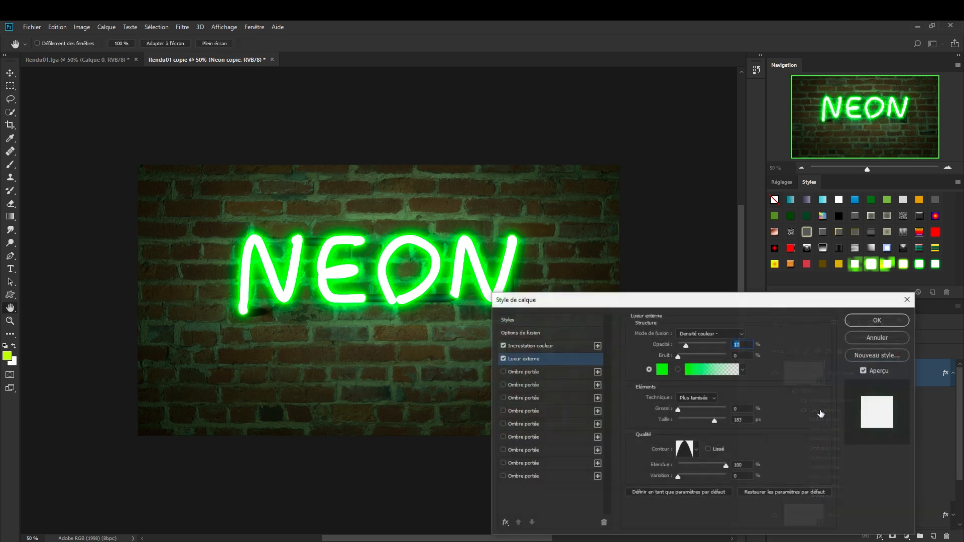
pyautogui.moveTo(715, 299); pyautogui.dragTo(733, 86)
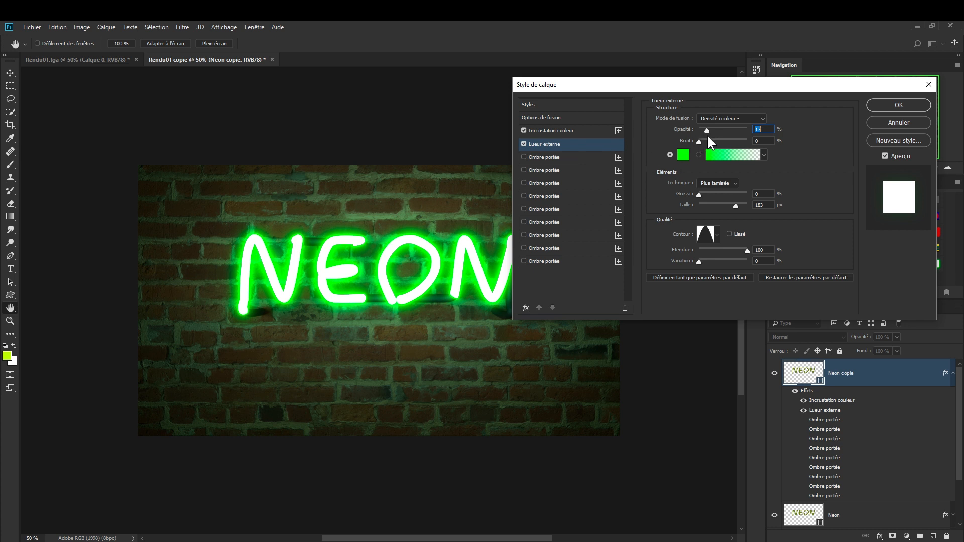
pyautogui.click(684, 155)
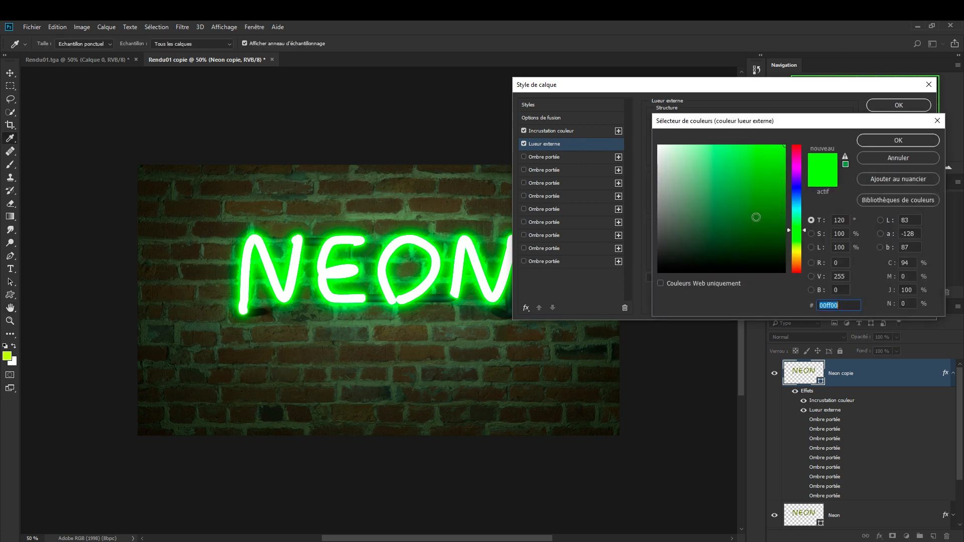
pyautogui.click(797, 257)
pyautogui.moveTo(795, 255); pyautogui.dragTo(794, 251)
pyautogui.moveTo(769, 183); pyautogui.dragTo(751, 167)
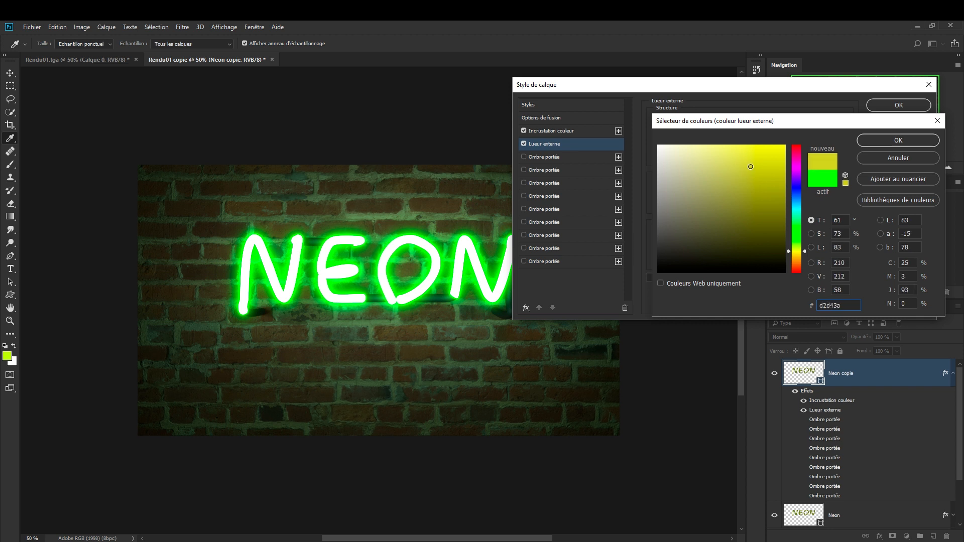
pyautogui.click(883, 146)
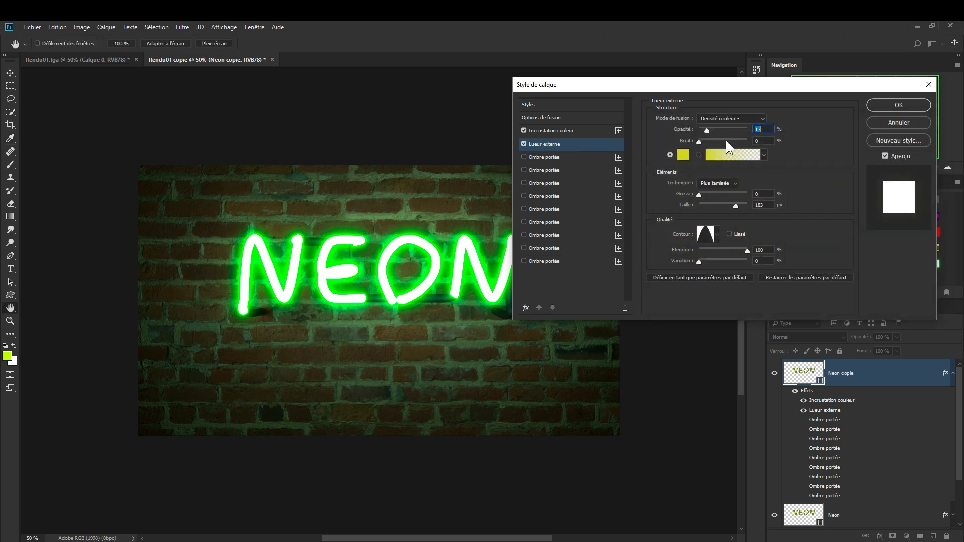
# - Set the Lueur externe opacity to 49 % and its size to 250 px, and apply the layer style
pyautogui.moveTo(725, 126); pyautogui.dragTo(742, 133)
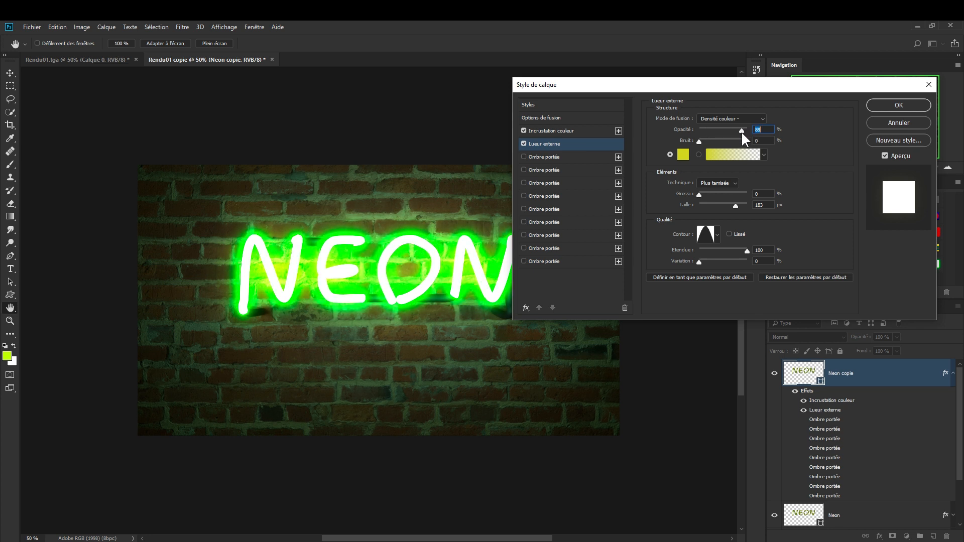
pyautogui.moveTo(760, 90); pyautogui.dragTo(804, 142)
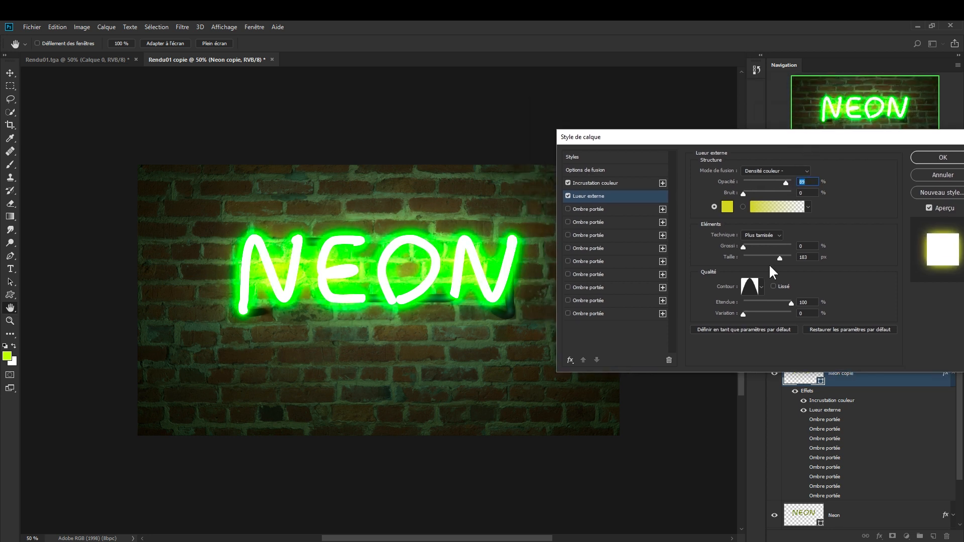
pyautogui.moveTo(781, 256); pyautogui.dragTo(801, 255)
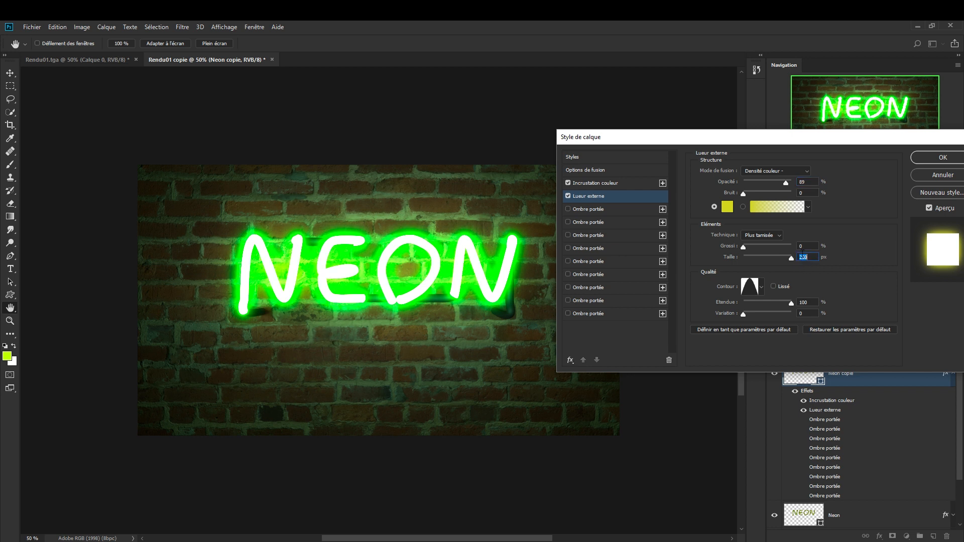
pyautogui.moveTo(787, 183); pyautogui.dragTo(774, 183)
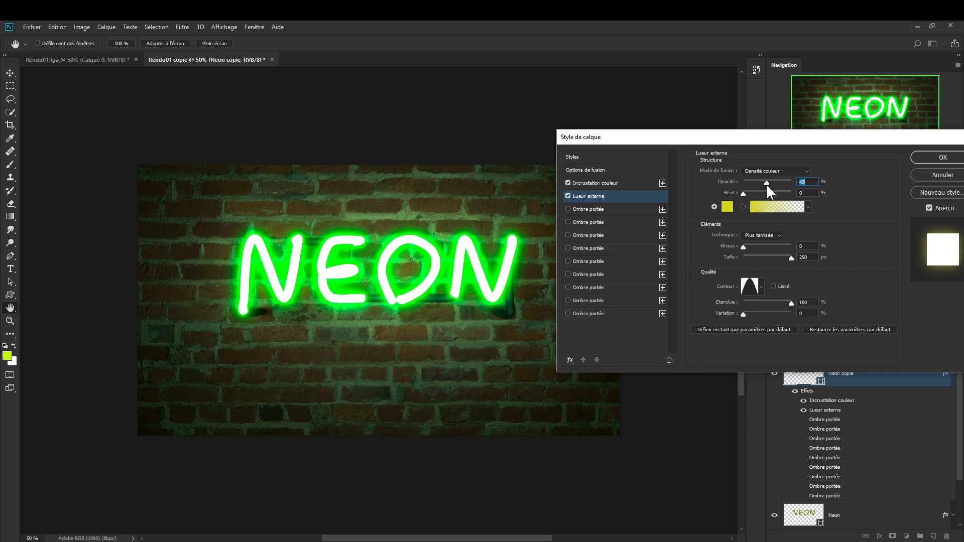
pyautogui.click(943, 157)
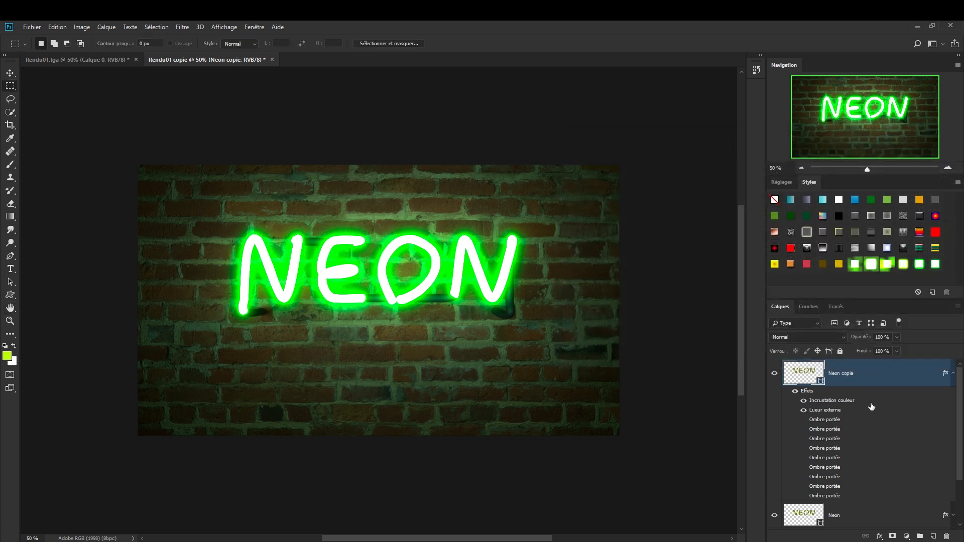
# - Hide the six lowest Ombre portée effects on the Neon layer, leaving the upper three active
pyautogui.scroll(-3, 874, 404)
pyautogui.click(952, 453)
pyautogui.scroll(1, 914, 472)
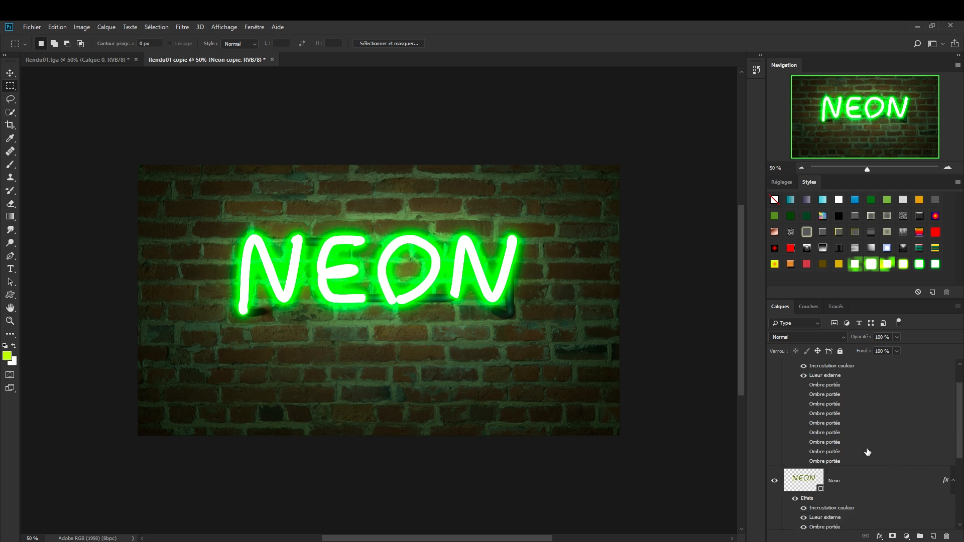
pyautogui.scroll(1, 829, 402)
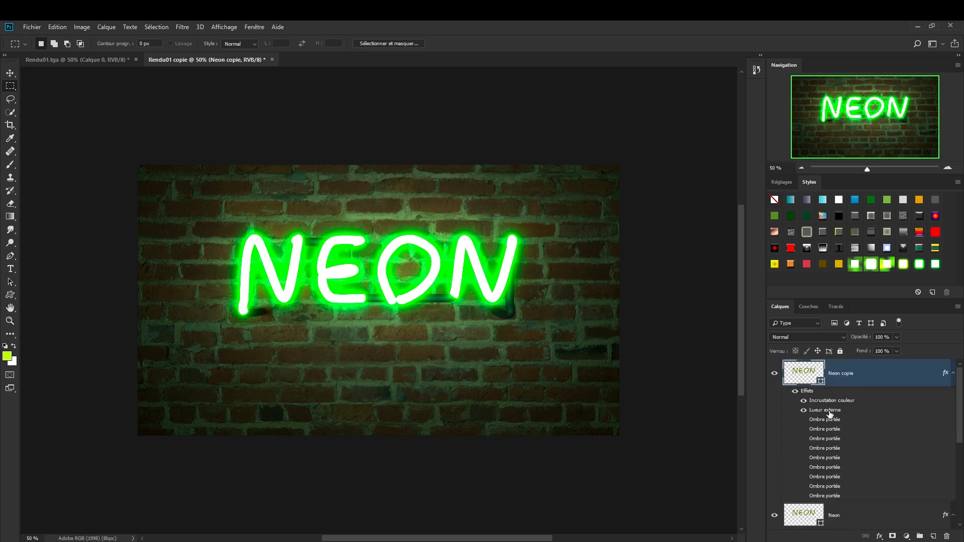
pyautogui.click(954, 373)
pyautogui.scroll(-1, 809, 467)
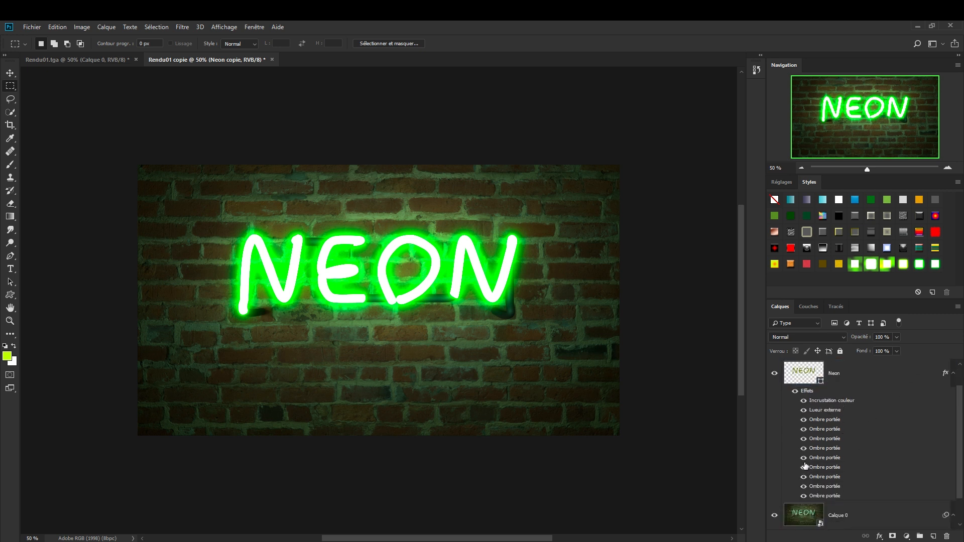
pyautogui.click(804, 496)
pyautogui.click(803, 486)
pyautogui.click(803, 477)
pyautogui.click(803, 467)
pyautogui.click(803, 458)
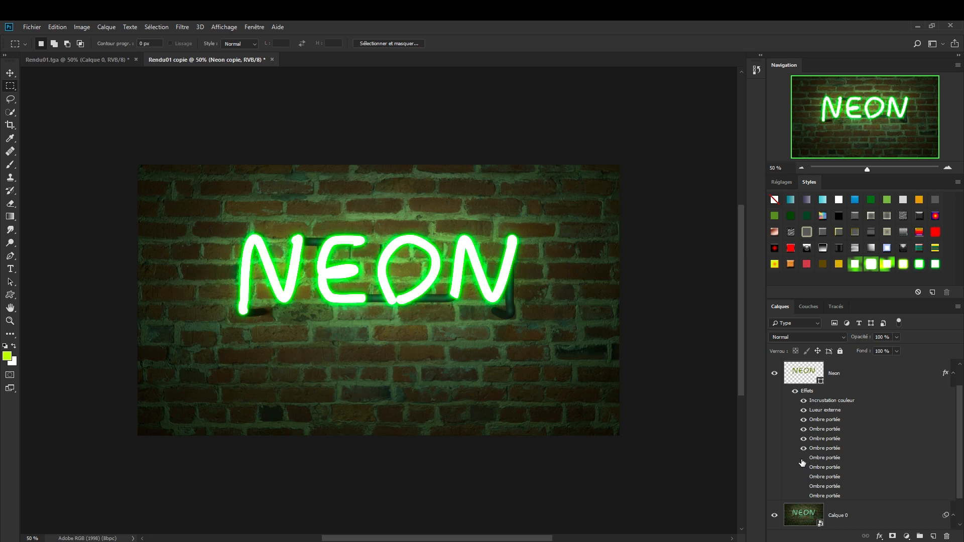
pyautogui.click(804, 449)
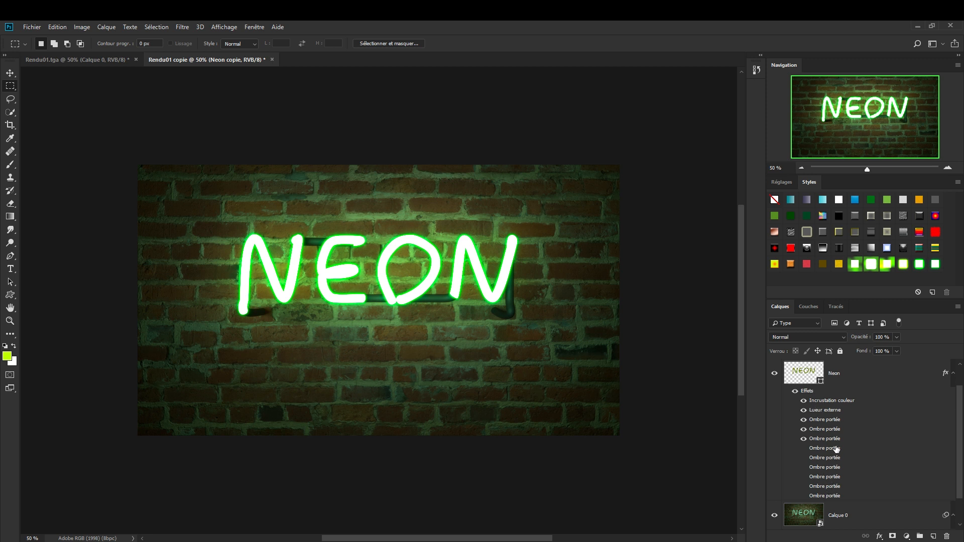
# - Compare the lettering's glow with the Neon copie layer hidden and shown, and expand that layer's effects list
pyautogui.hotkey('ctrl', 'j')
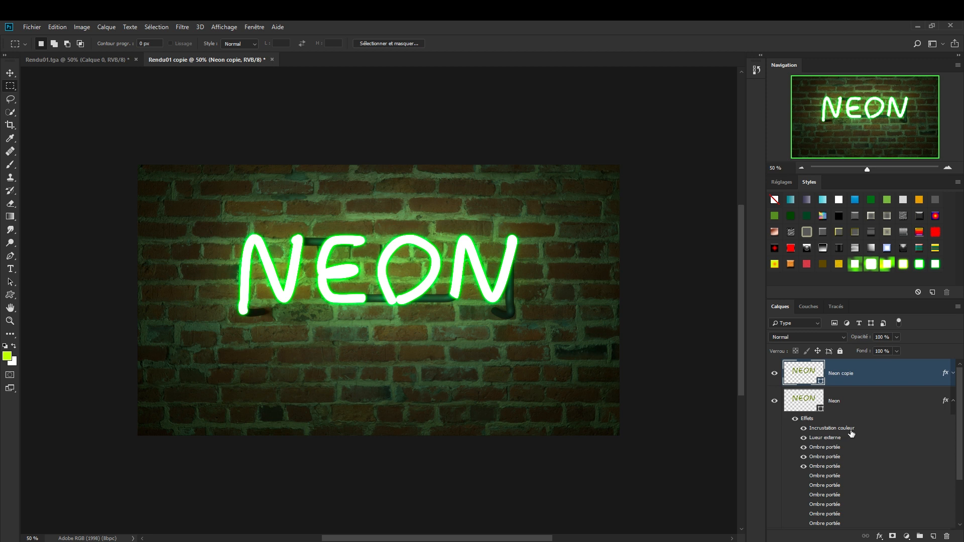
pyautogui.hotkey('ctrl', 'z')
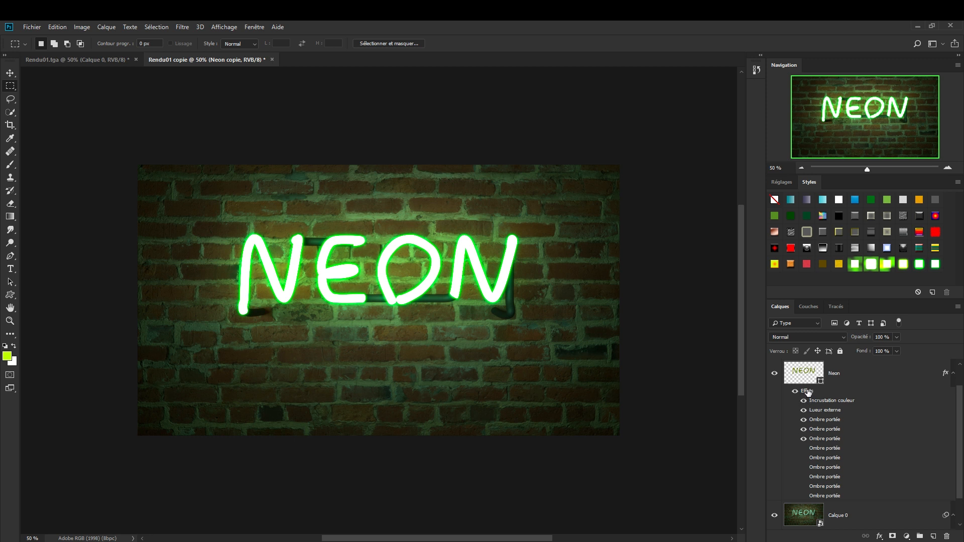
pyautogui.scroll(2, 803, 396)
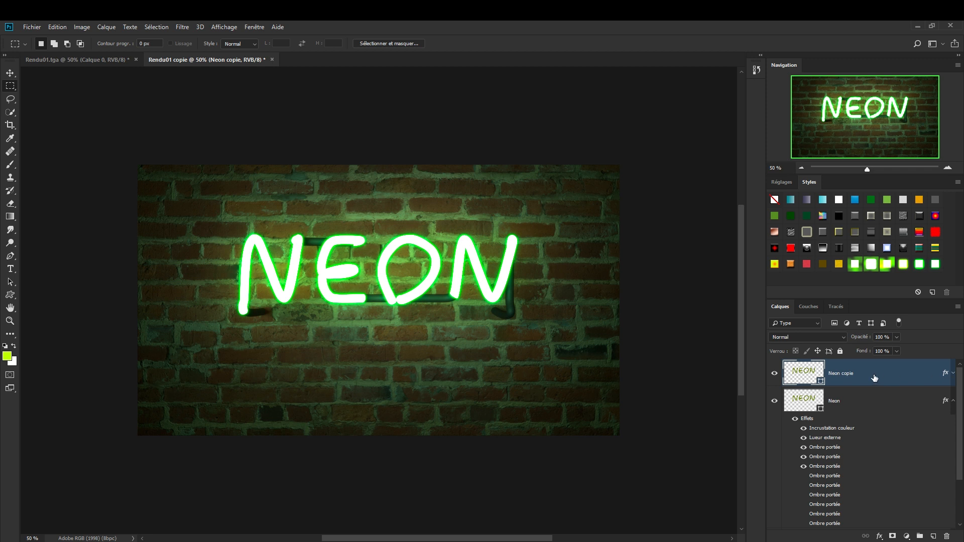
pyautogui.click(775, 374)
pyautogui.click(775, 374)
pyautogui.click(775, 374)
pyautogui.click(775, 374)
pyautogui.click(775, 374)
pyautogui.click(775, 374)
pyautogui.keyDown('alt'); pyautogui.click(406, 312); pyautogui.keyUp('alt')
pyautogui.click(405, 311)
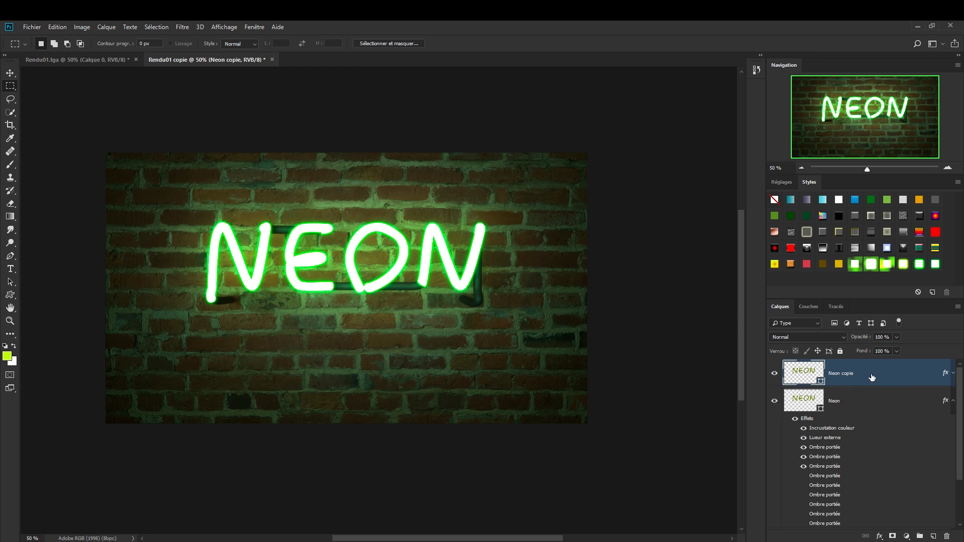
pyautogui.click(953, 376)
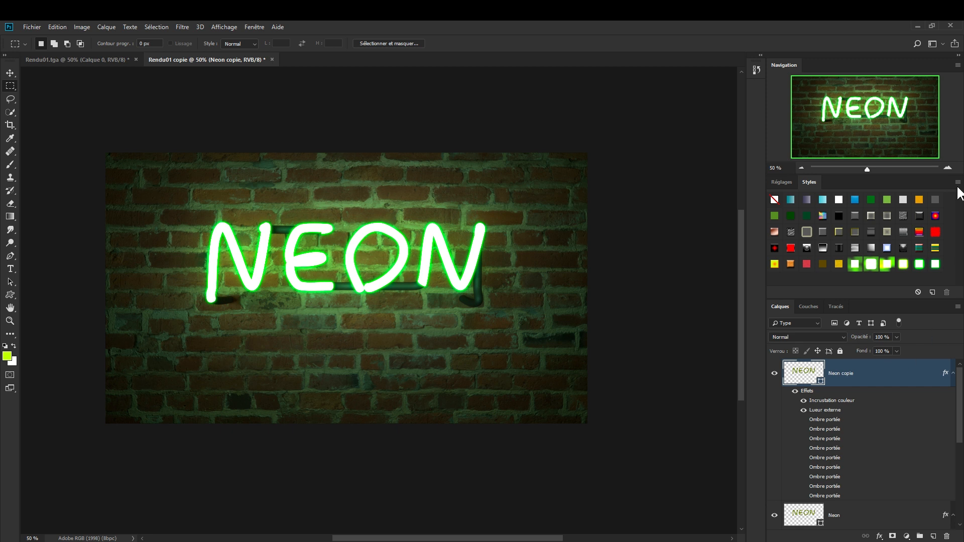
# - Undock and enlarge the Styles panel, and save the Neon copie layer effects as a new style named Ajout de lumière
pyautogui.moveTo(805, 185); pyautogui.dragTo(510, 86)
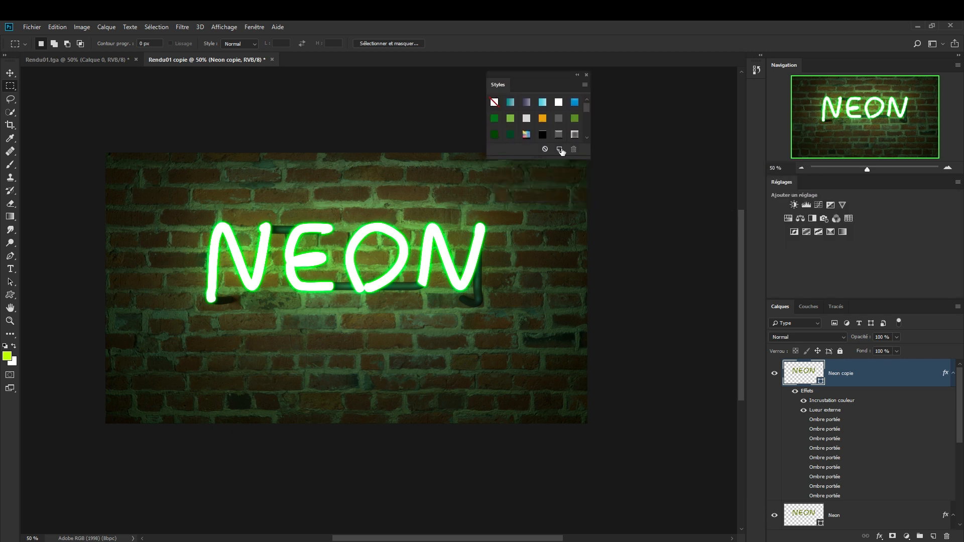
pyautogui.moveTo(587, 156); pyautogui.dragTo(692, 301)
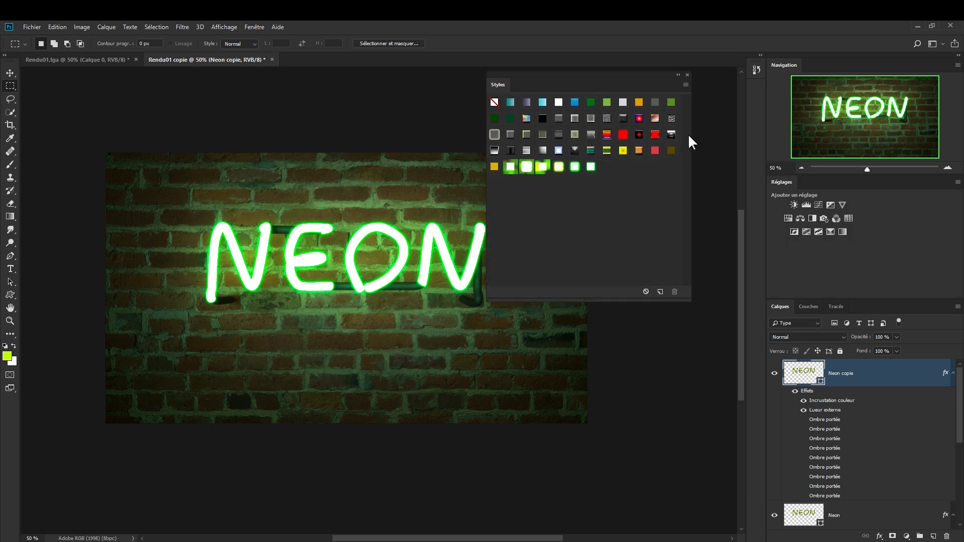
pyautogui.click(685, 85)
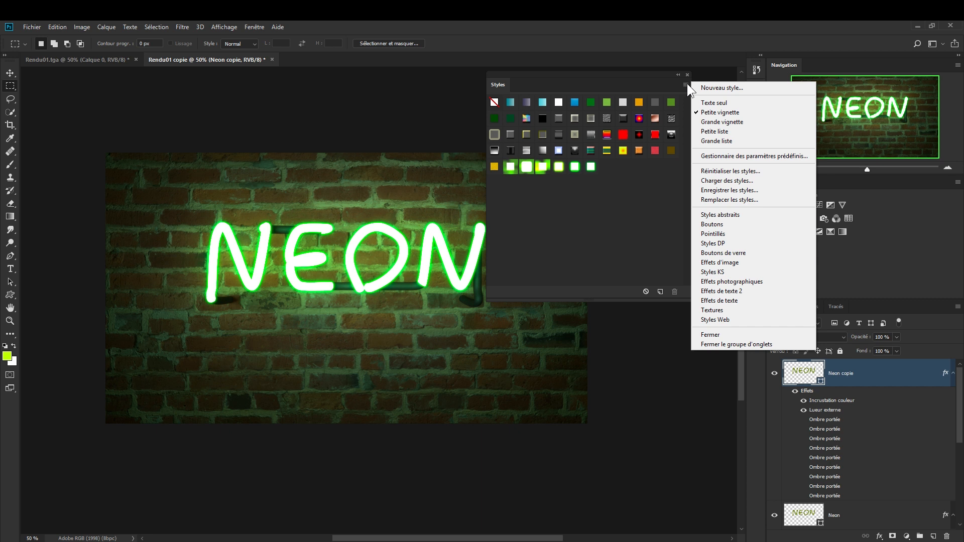
pyautogui.click(662, 245)
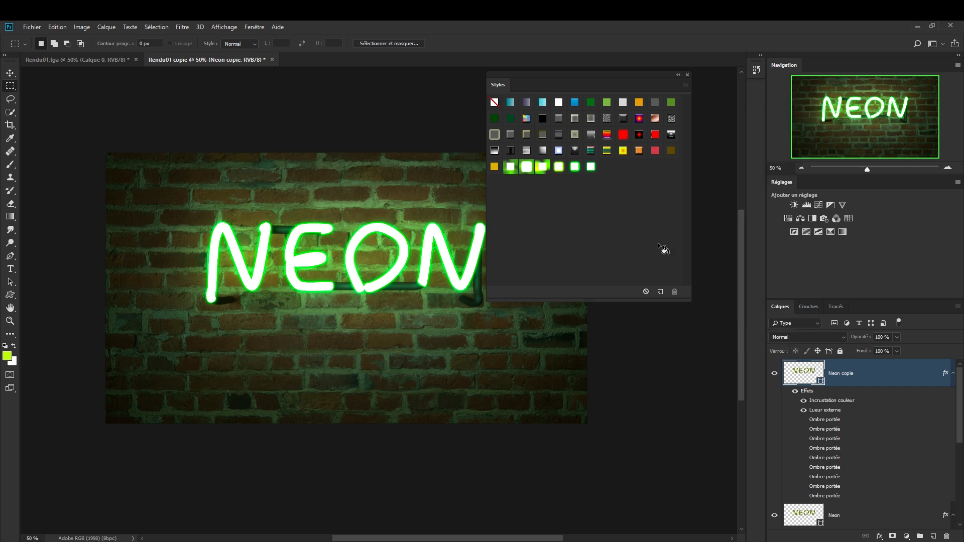
pyautogui.click(660, 293)
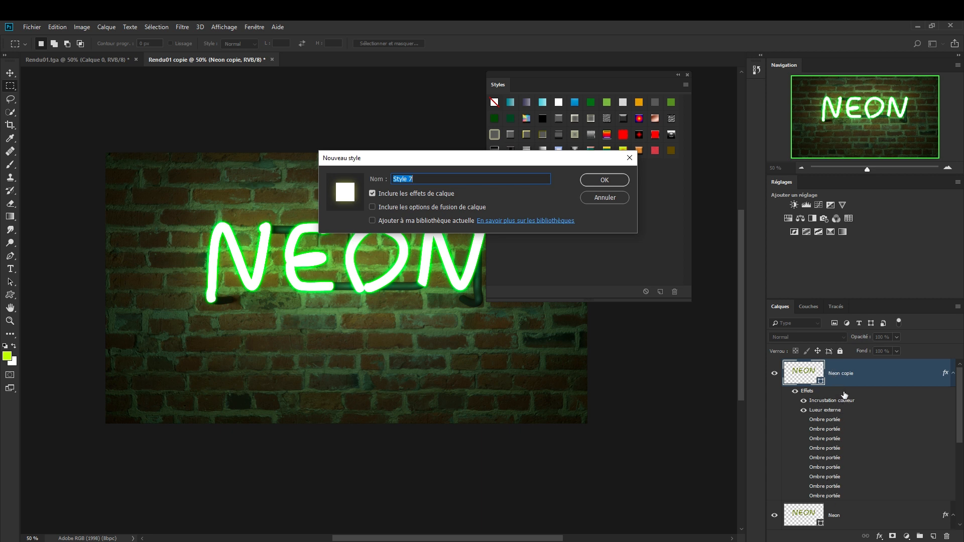
pyautogui.write('Ajout de lumière')
pyautogui.press('Return')
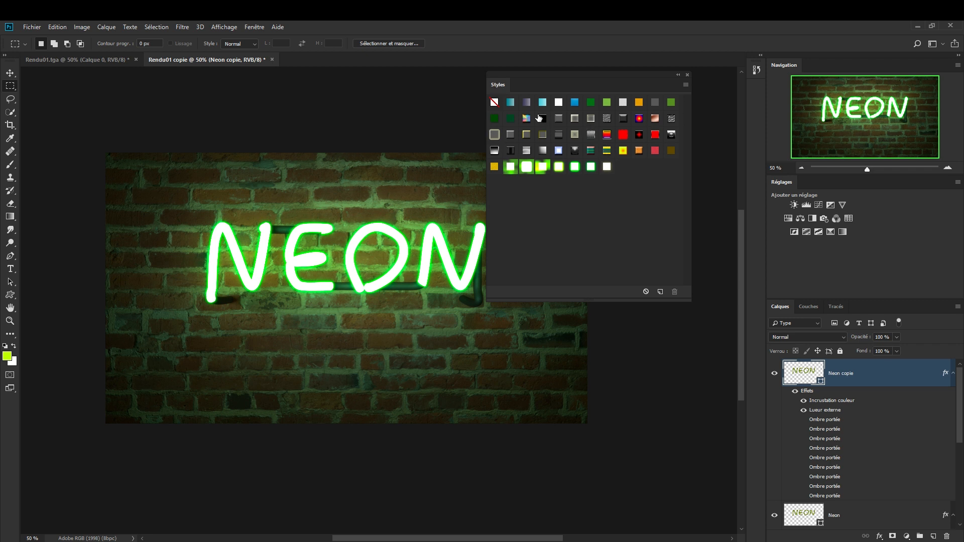
# - Display the saved styles as a small list and look through to the neon styles at its end
pyautogui.click(685, 85)
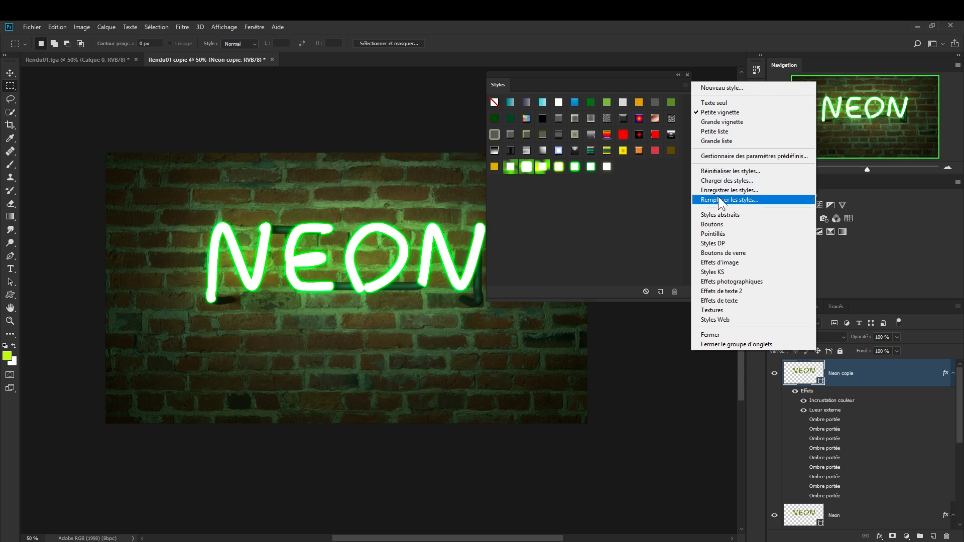
pyautogui.click(715, 131)
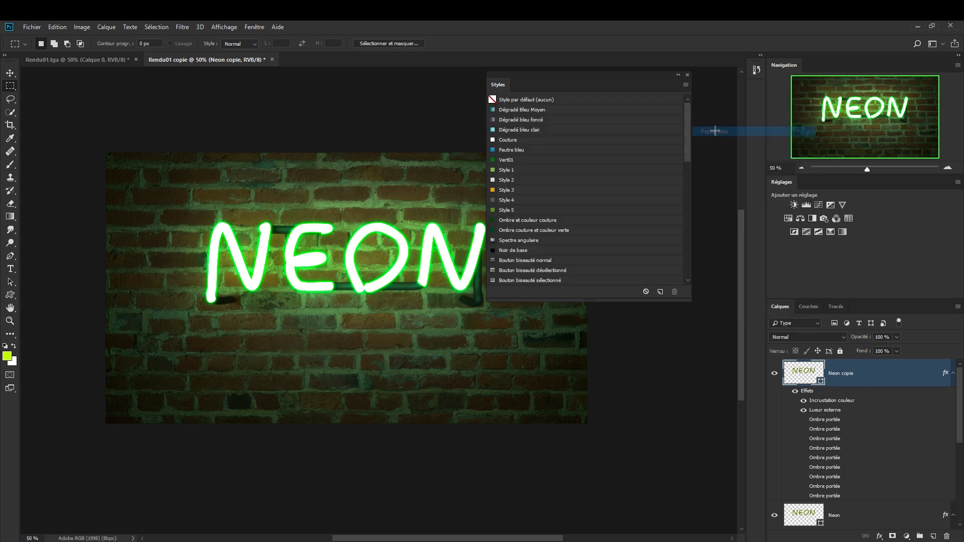
pyautogui.scroll(-3, 548, 143)
pyautogui.scroll(-6, 557, 157)
pyautogui.scroll(-4, 539, 232)
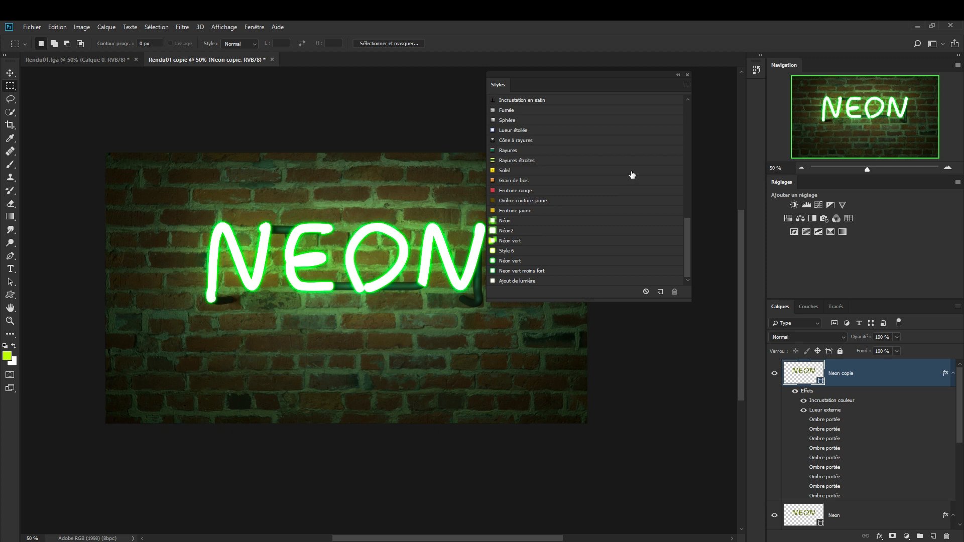
# - Open the preset manager for styles and select the Ajout de lumière style
pyautogui.click(685, 85)
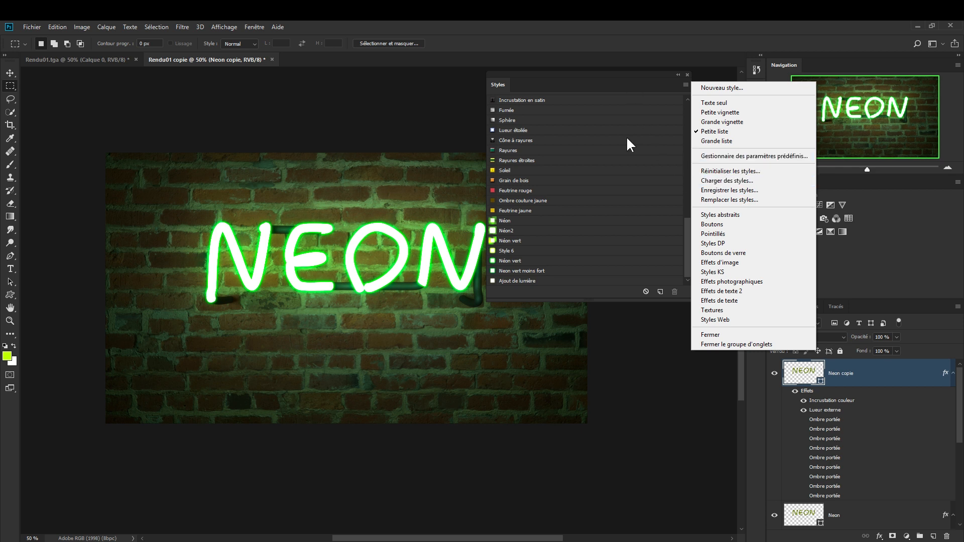
pyautogui.click(761, 155)
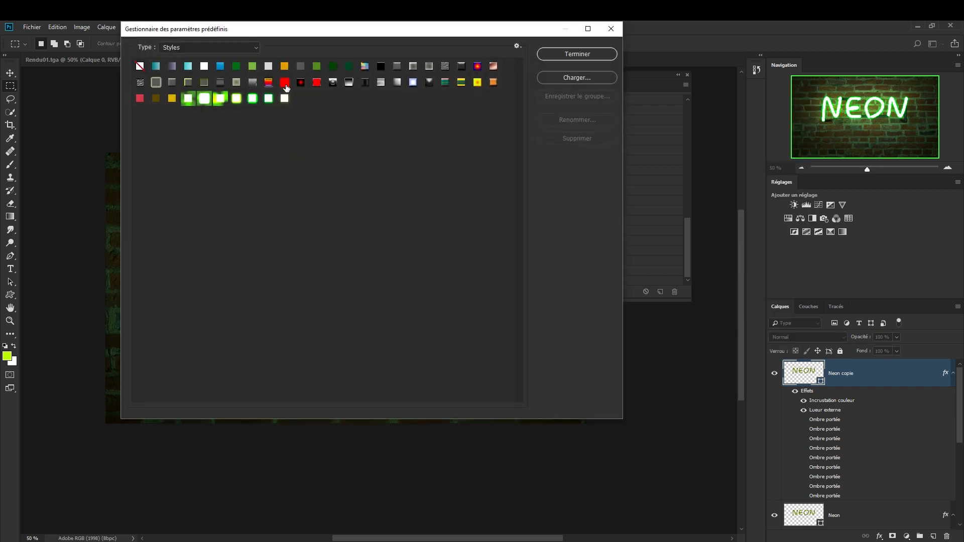
pyautogui.click(283, 100)
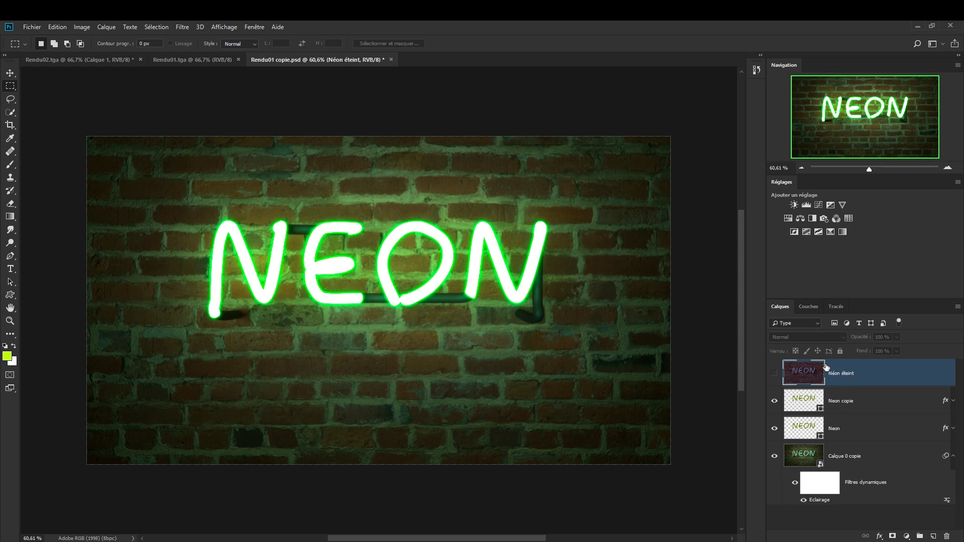
# - Copy the unlit NEON image from Rendu01.tga into Rendu01 copie.psd with the Move tool, and delete that extra layer
pyautogui.click(192, 61)
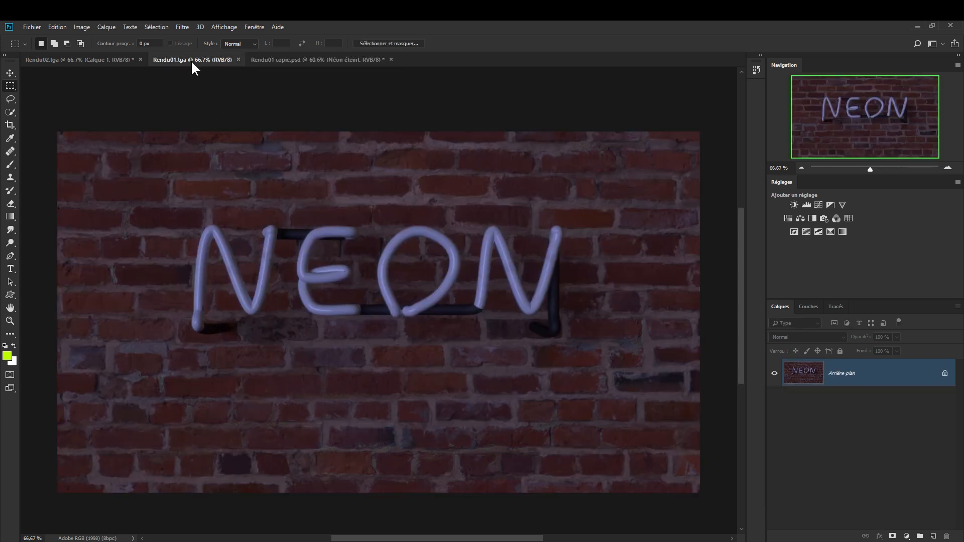
pyautogui.click(10, 73)
pyautogui.moveTo(228, 316); pyautogui.dragTo(284, 64)
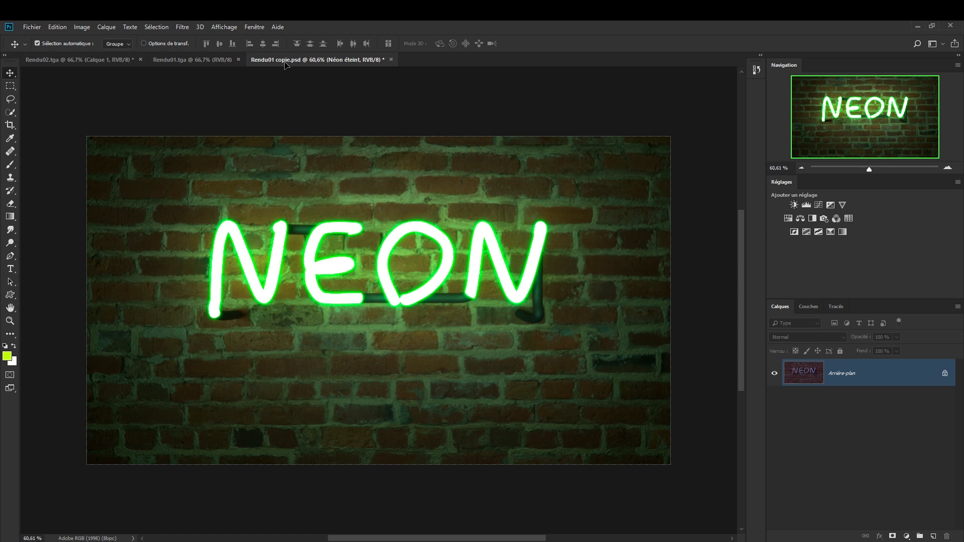
pyautogui.moveTo(285, 64); pyautogui.dragTo(338, 321)
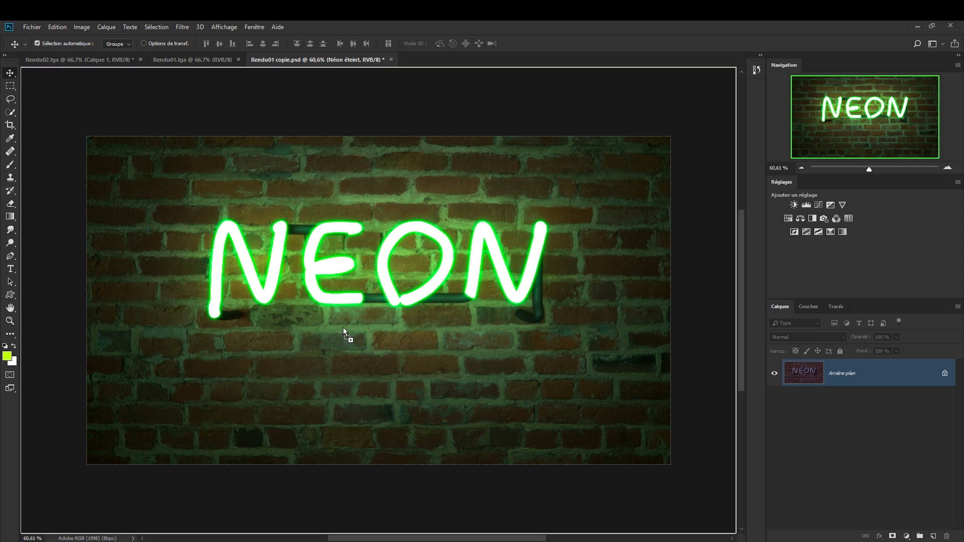
pyautogui.moveTo(343, 329); pyautogui.dragTo(344, 329)
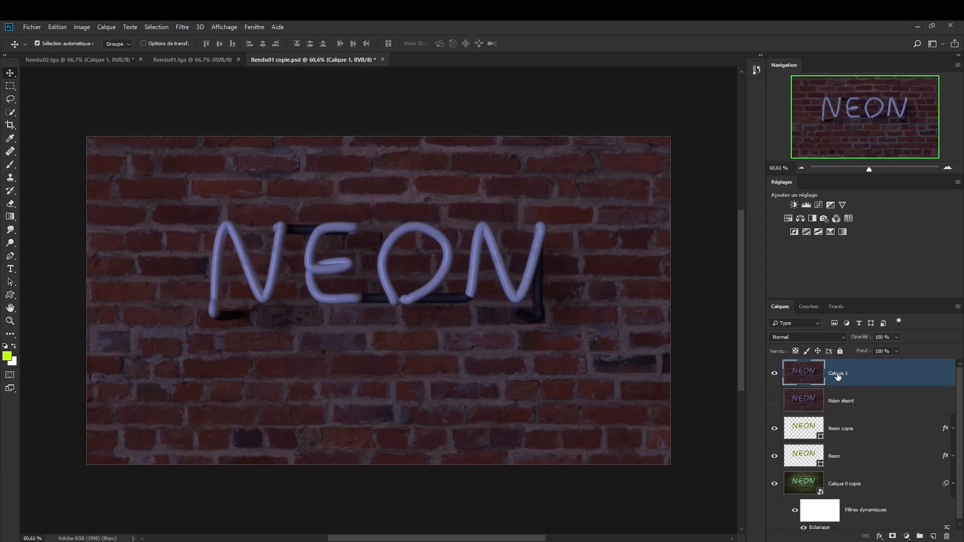
pyautogui.click(946, 537)
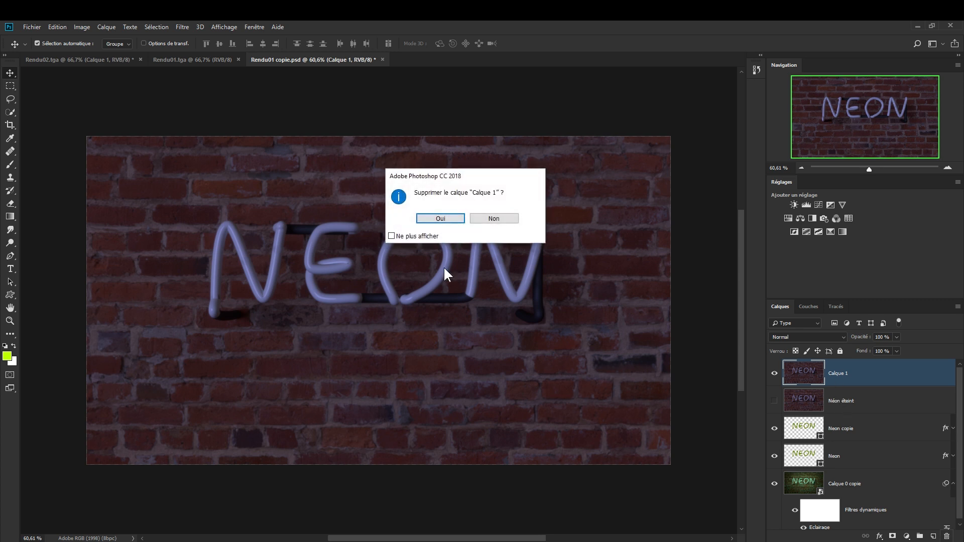
pyautogui.click(441, 219)
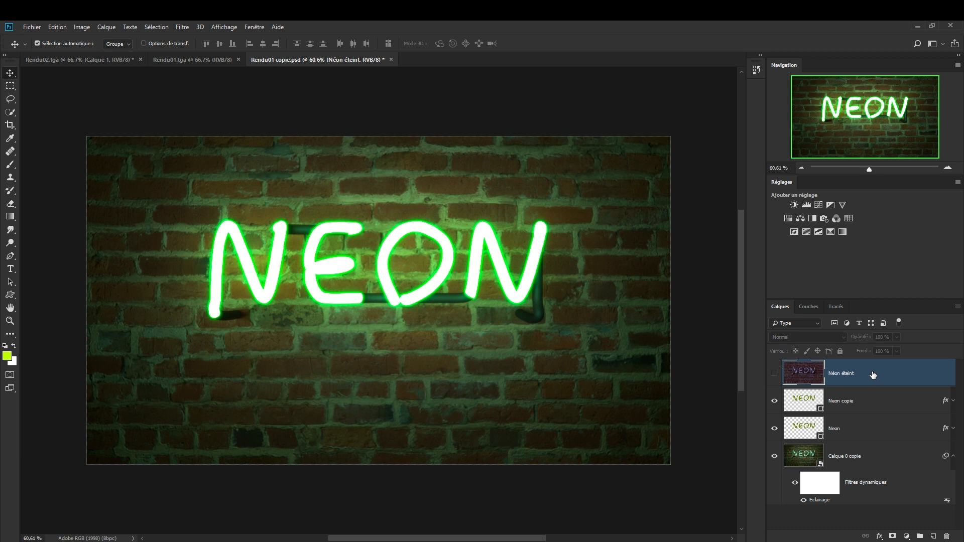
# - Place the Néon éteint layer at the bottom of the stack, and group the three layers above it as Néon allumé
pyautogui.moveTo(873, 375); pyautogui.dragTo(880, 510)
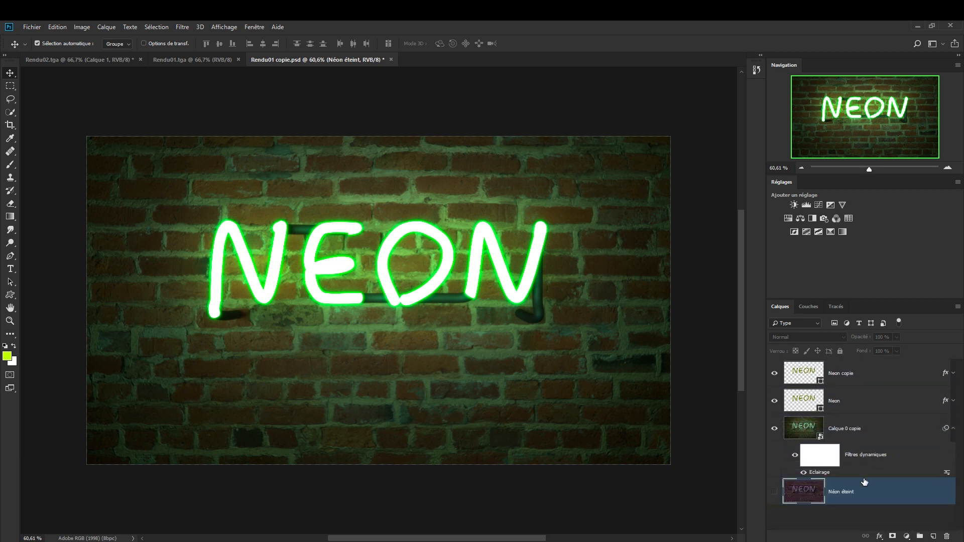
pyautogui.click(868, 381)
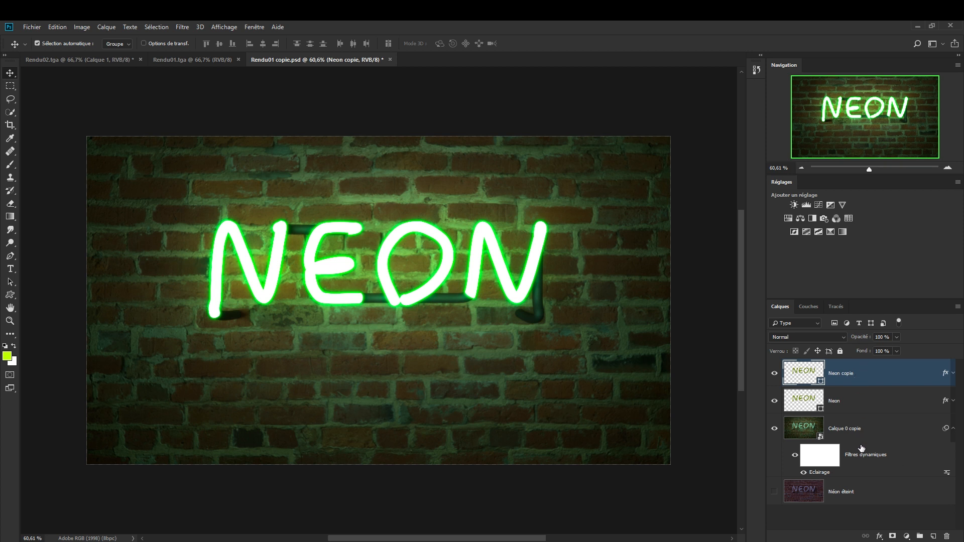
pyautogui.keyDown('shift'); pyautogui.click(908, 463); pyautogui.keyUp('shift')
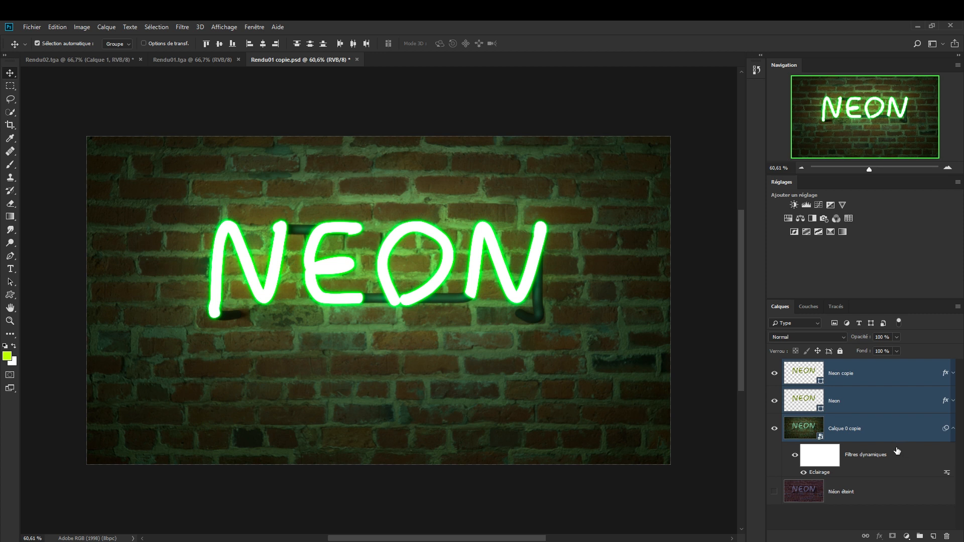
pyautogui.hotkey('ctrl', 'g')
pyautogui.doubleClick(812, 365)
pyautogui.write('Néon')
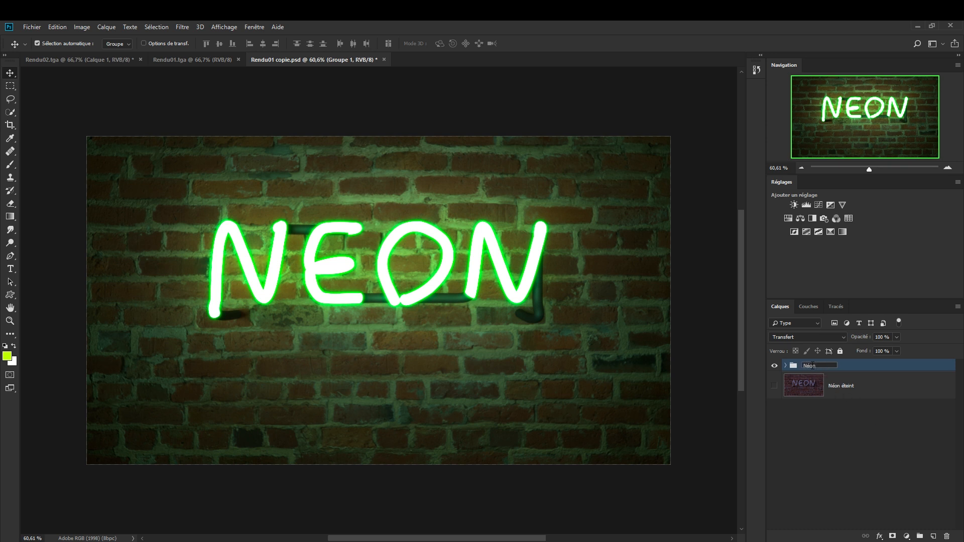
pyautogui.write(' allumé')
pyautogui.press('Return')
# - Show the Néon éteint layer, and compare the unlit and lit sign by hiding and showing the Néon allumé group
pyautogui.click(775, 386)
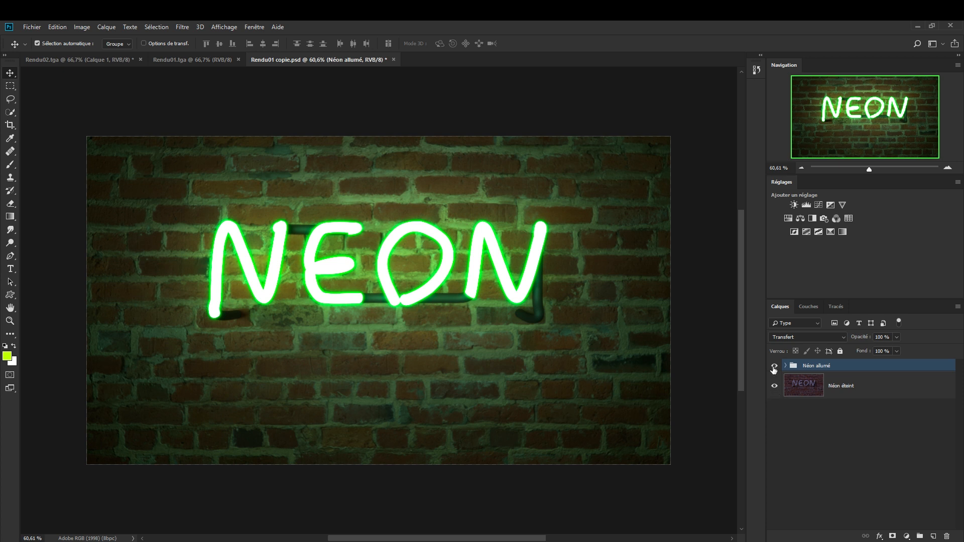
pyautogui.click(774, 370)
pyautogui.click(775, 369)
pyautogui.click(775, 370)
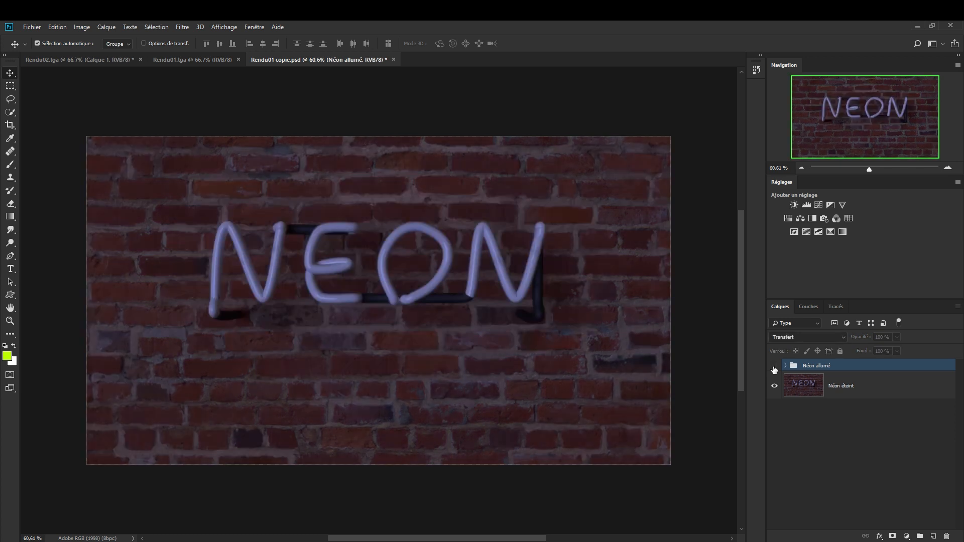
pyautogui.click(775, 369)
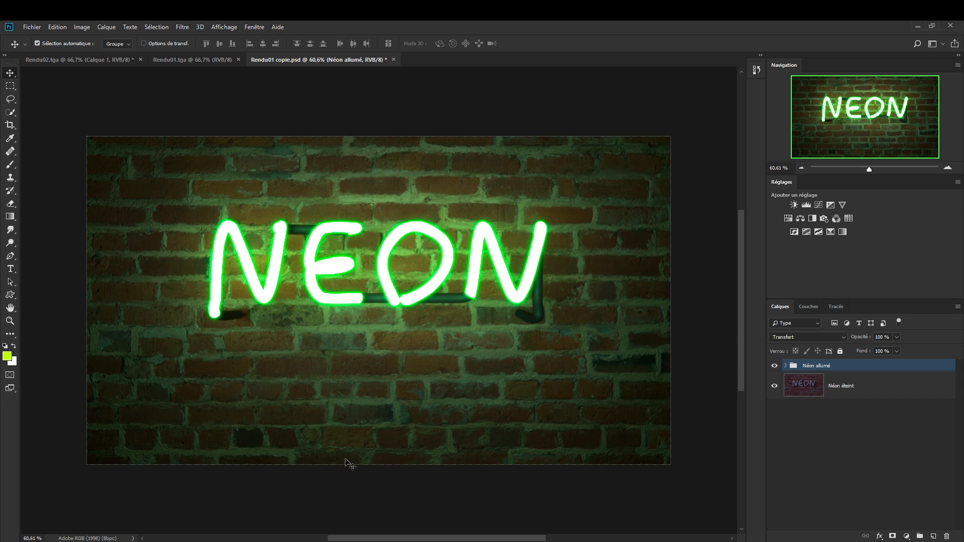
pyautogui.click(775, 367)
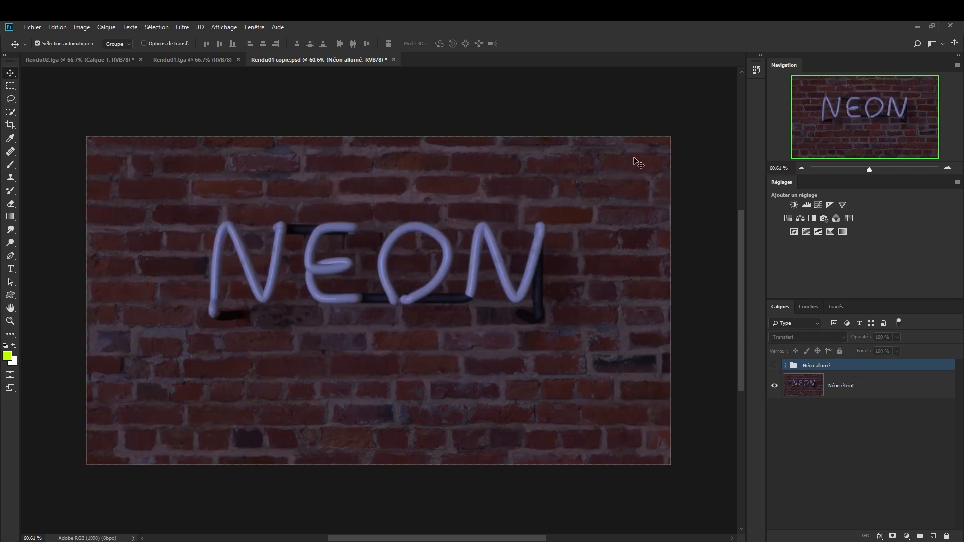
pyautogui.click(775, 367)
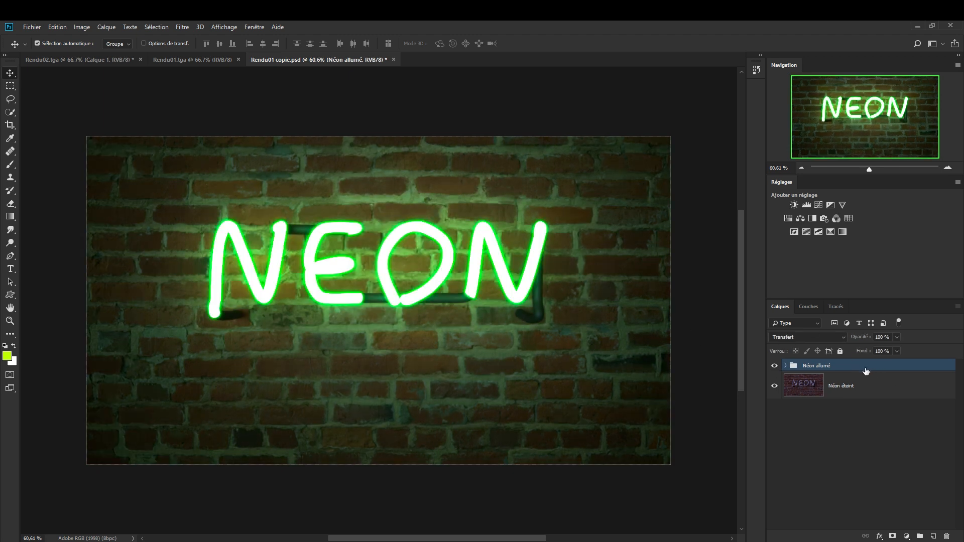
# - Set the Néon allumé group's blend mode to Eclaircir, and compare the sign with the group hidden and shown
pyautogui.click(810, 337)
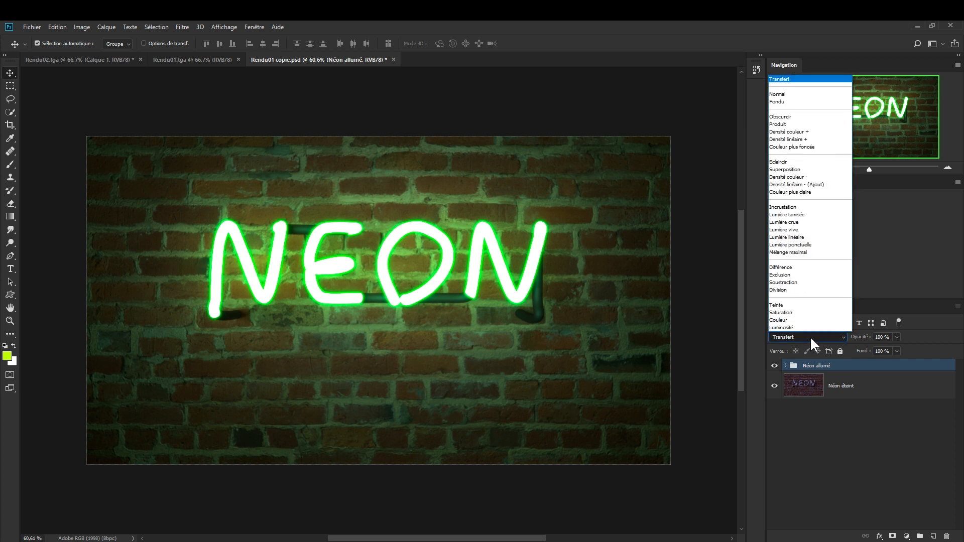
pyautogui.click(787, 162)
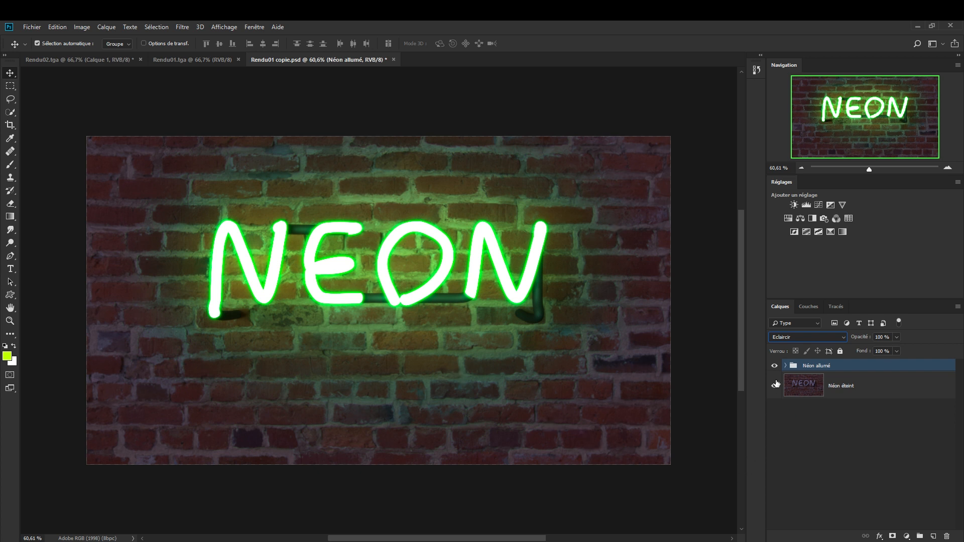
pyautogui.click(776, 368)
pyautogui.click(775, 370)
pyautogui.click(776, 370)
pyautogui.click(775, 370)
pyautogui.click(776, 369)
pyautogui.click(775, 369)
pyautogui.click(774, 371)
pyautogui.click(774, 371)
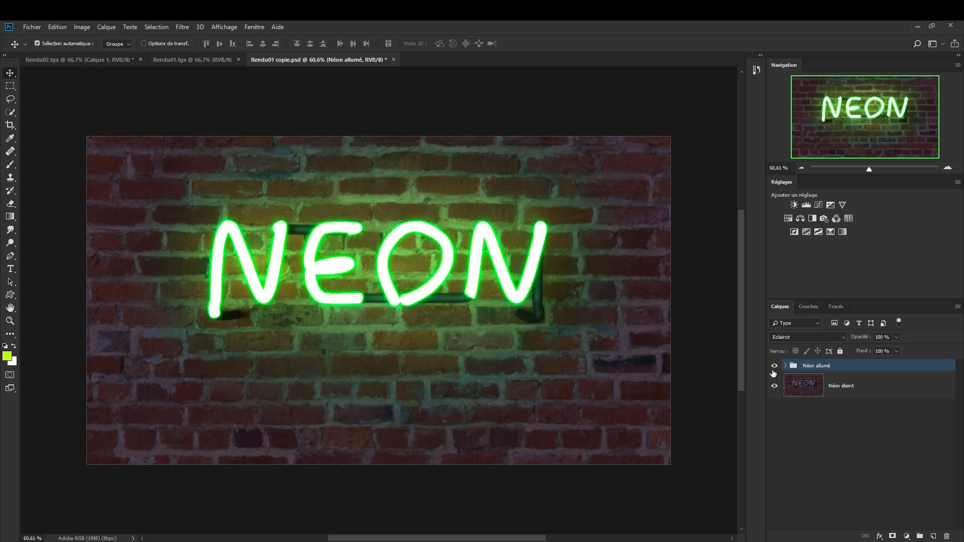